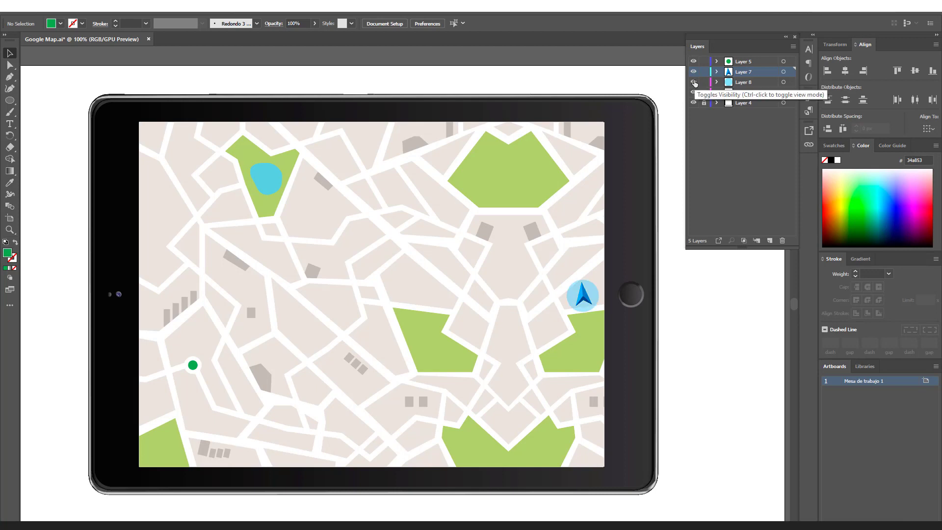
# Step: Toggle the visibility of the map and tablet layers to examine what each one contains
pyautogui.click(694, 93)
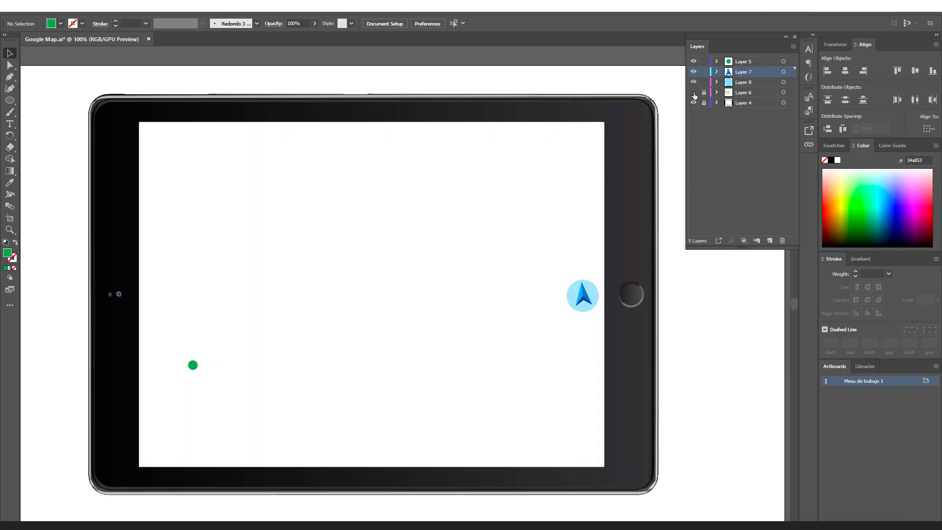
pyautogui.click(694, 93)
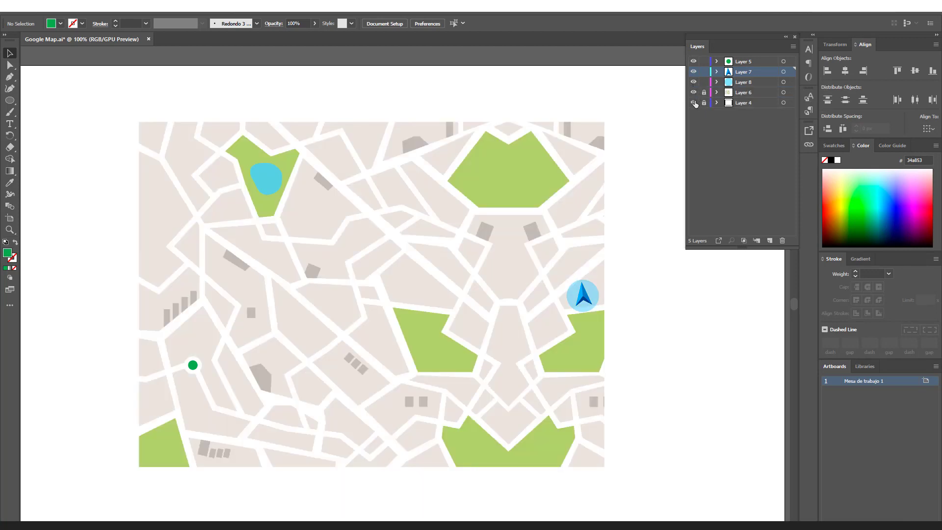
pyautogui.click(693, 102)
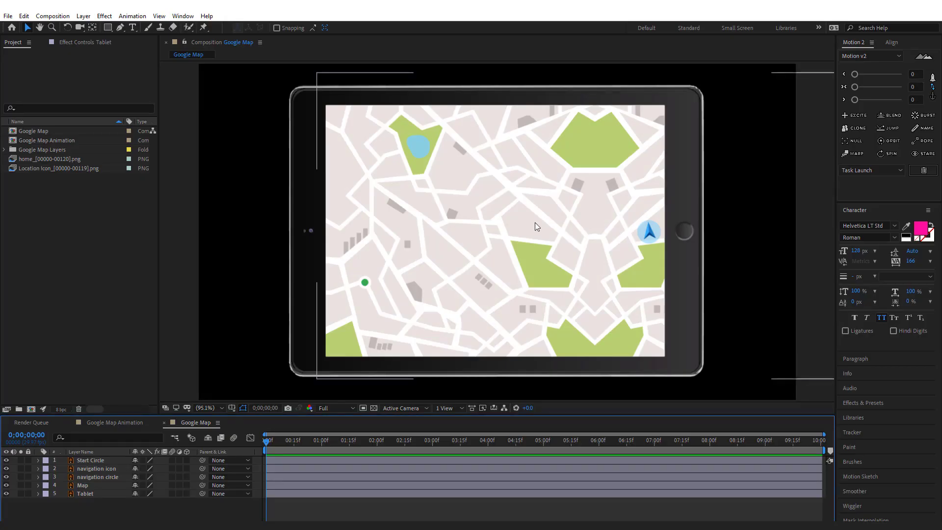
# Step: Switch to After Effects and select the imported layers one by one to examine which artwork each holds
pyautogui.click(71, 468)
pyautogui.click(82, 461)
pyautogui.click(85, 468)
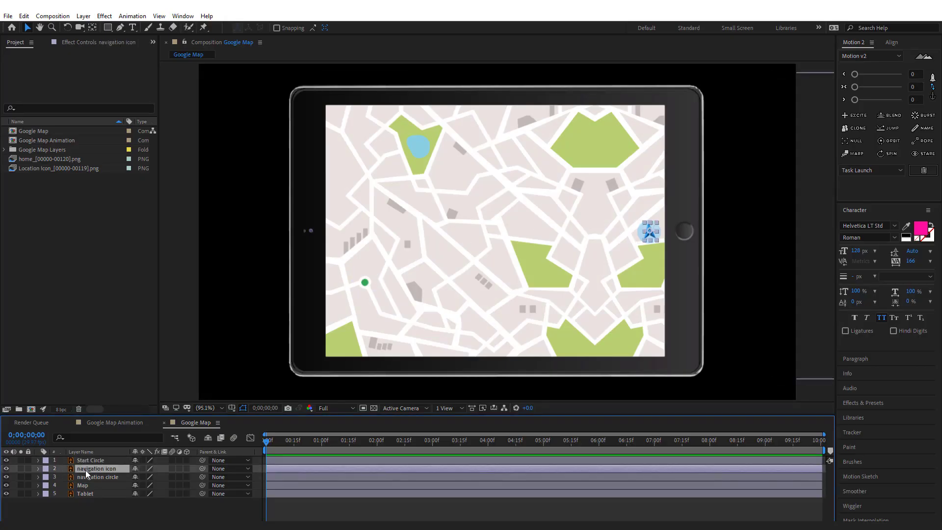
pyautogui.click(87, 484)
pyautogui.click(83, 494)
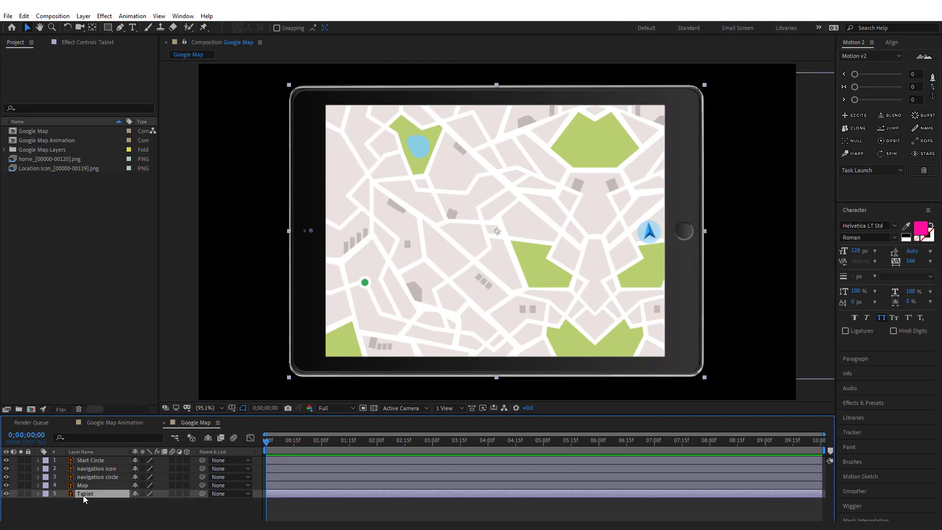
# Step: Lock all five layers of the Google Map composition, from Start Circle down to Tablet
pyautogui.click(107, 520)
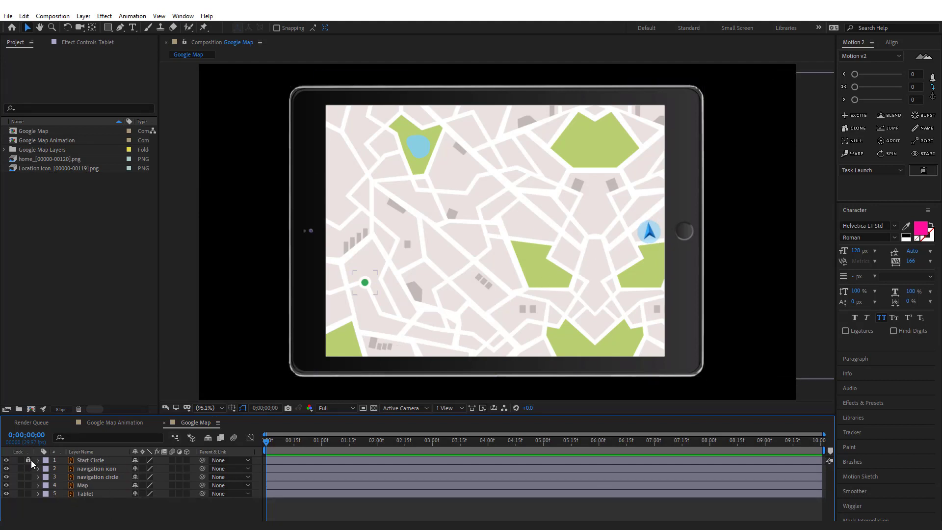
pyautogui.click(29, 493)
# Step: Set up the Pen tool with a solid colour stroke and no fill
pyautogui.click(219, 409)
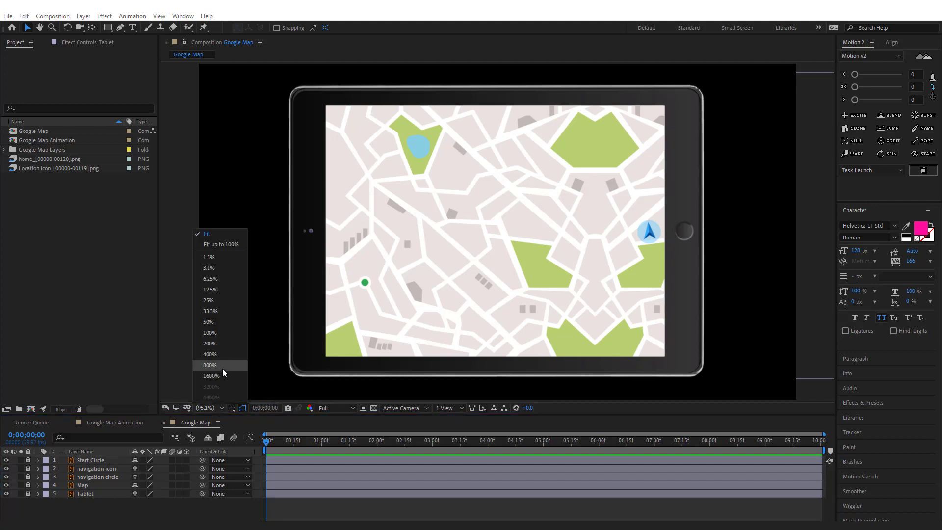
pyautogui.click(212, 343)
pyautogui.press('h')
pyautogui.moveTo(535, 301); pyautogui.dragTo(527, 214)
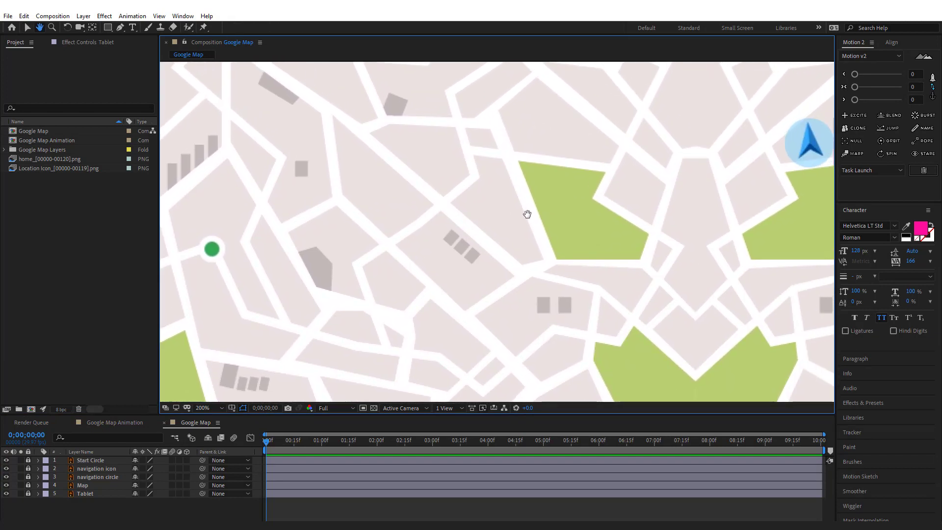
pyautogui.press('v')
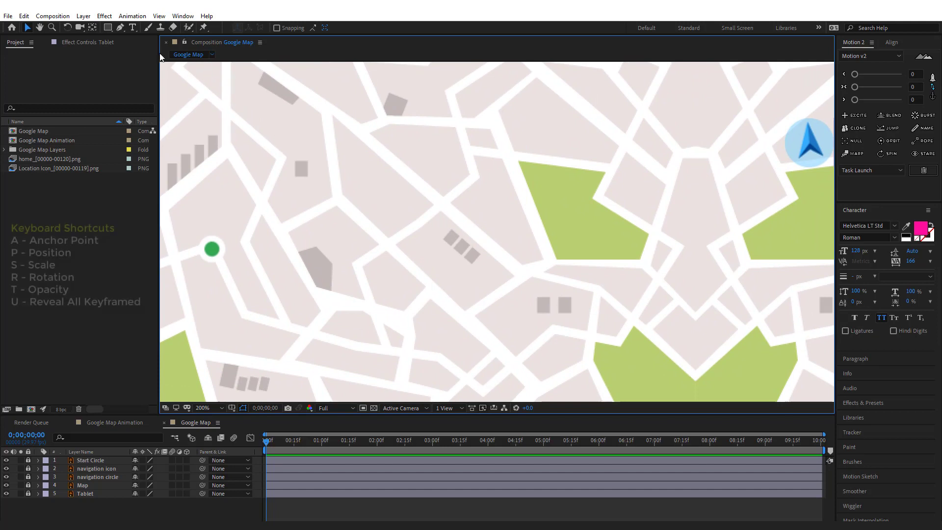
pyautogui.click(118, 29)
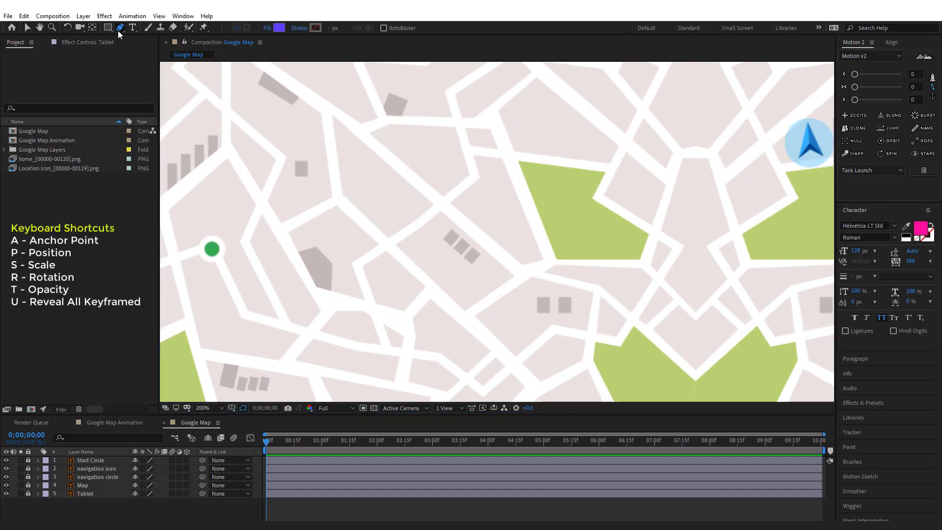
pyautogui.click(297, 29)
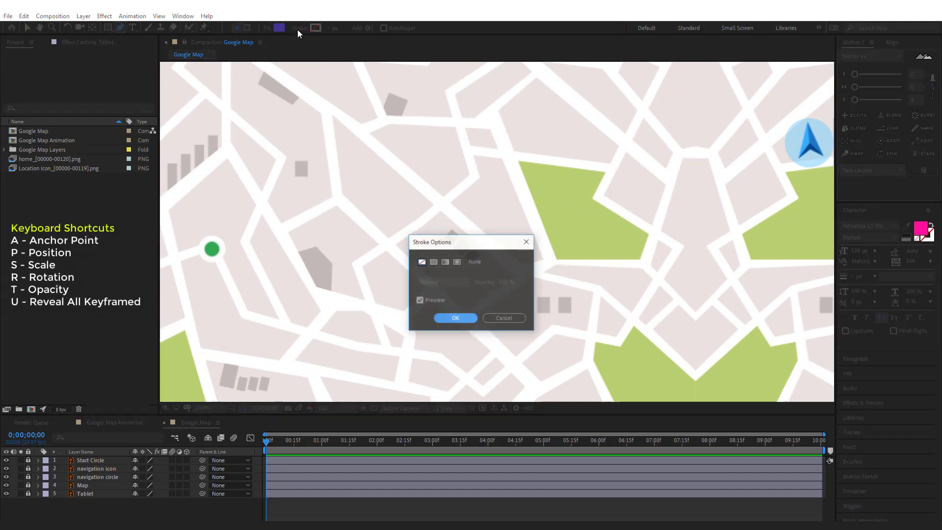
pyautogui.click(447, 319)
pyautogui.click(267, 29)
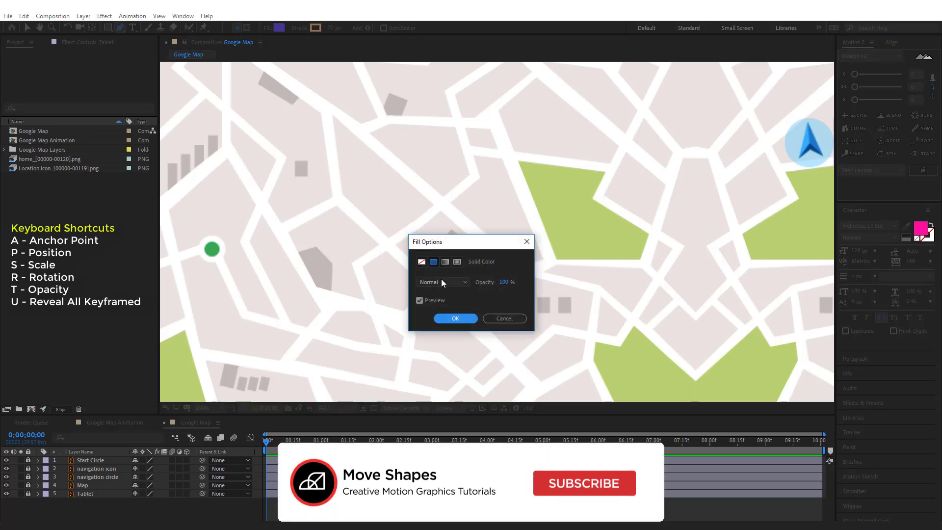
pyautogui.click(422, 261)
pyautogui.click(455, 318)
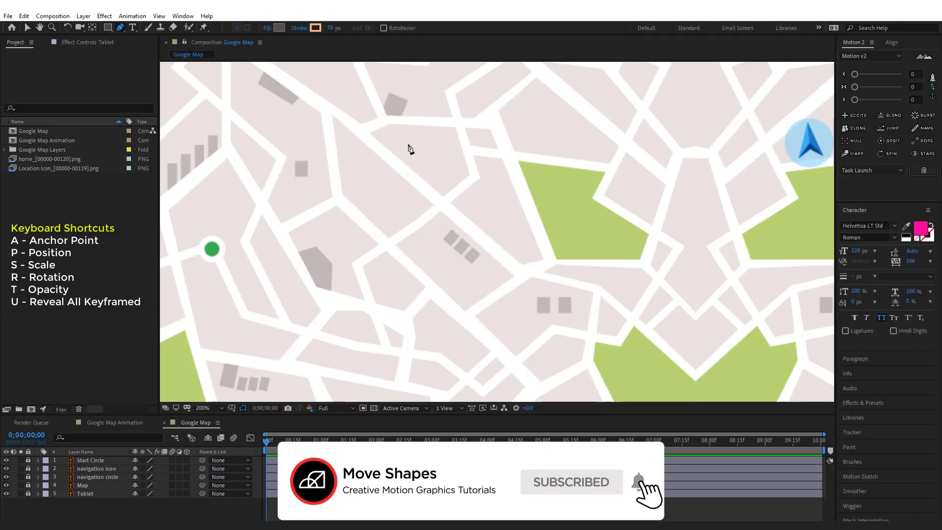
# Step: Set the shape stroke colour to blue 4286F5
pyautogui.click(316, 28)
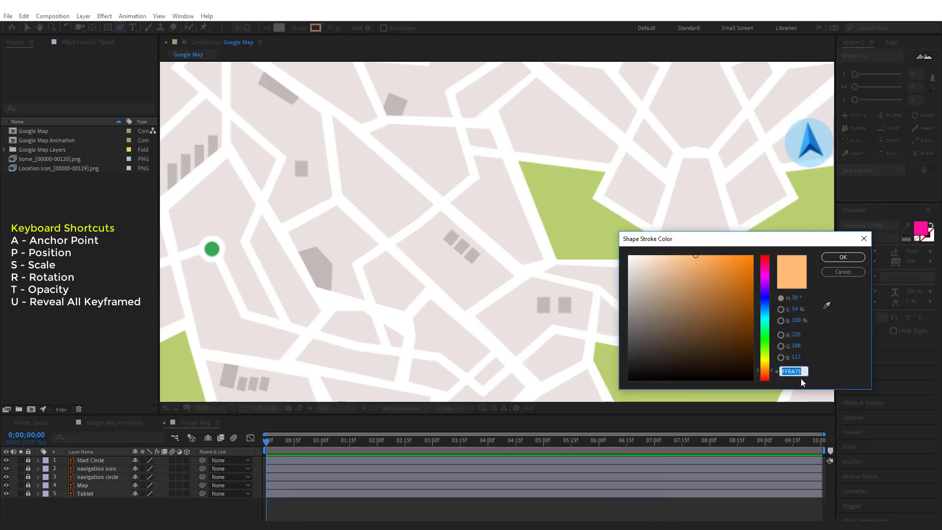
pyautogui.write('4286F5')
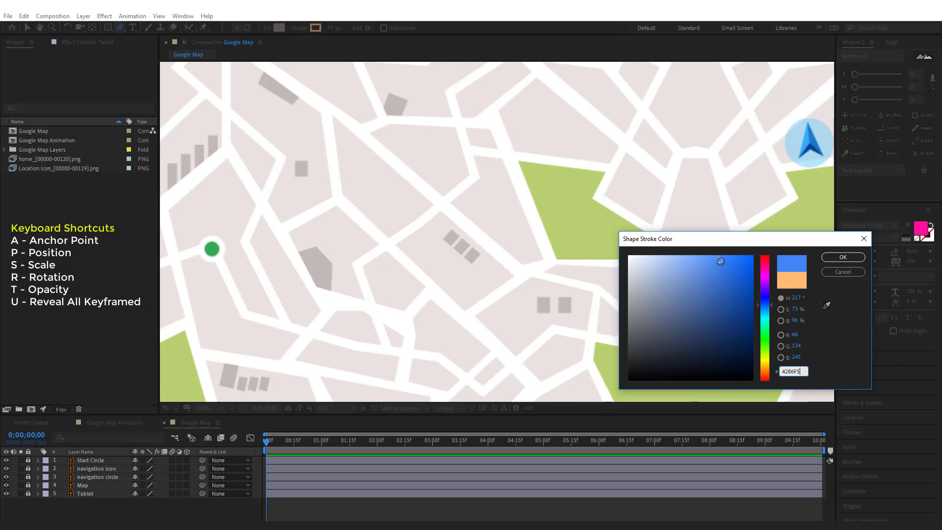
pyautogui.click(718, 262)
pyautogui.click(832, 258)
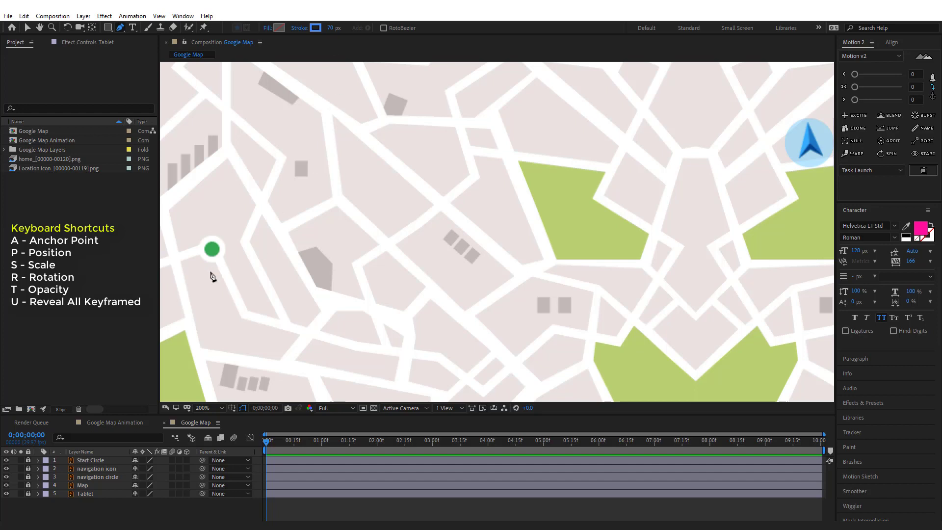
# Step: Draw an open route with a 10 px stroke along the white streets, from the green start circle to the upper corner of the central park
pyautogui.moveTo(218, 256); pyautogui.dragTo(254, 214)
pyautogui.click(252, 211)
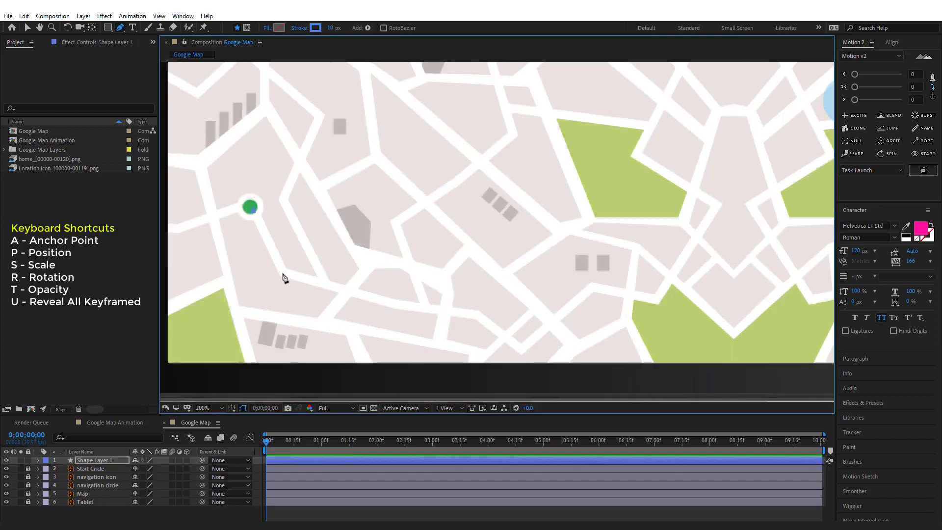
pyautogui.click(282, 273)
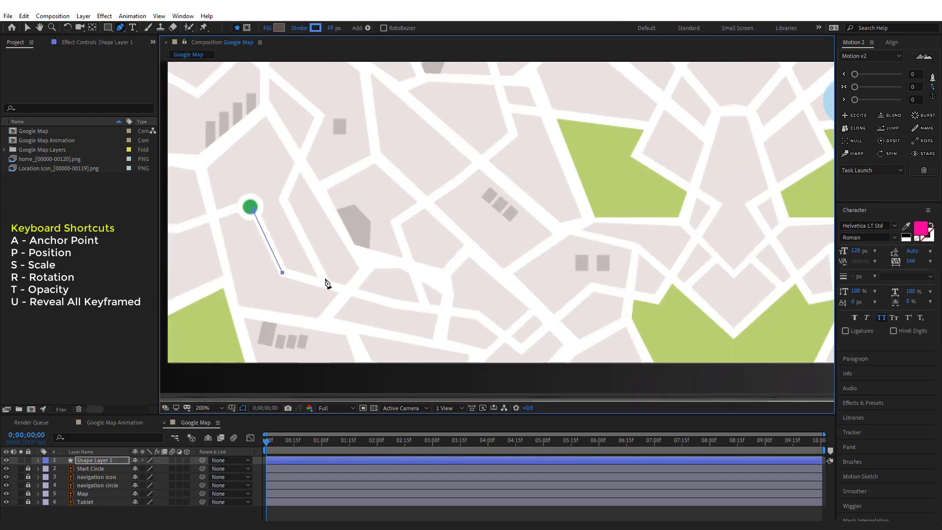
pyautogui.click(354, 292)
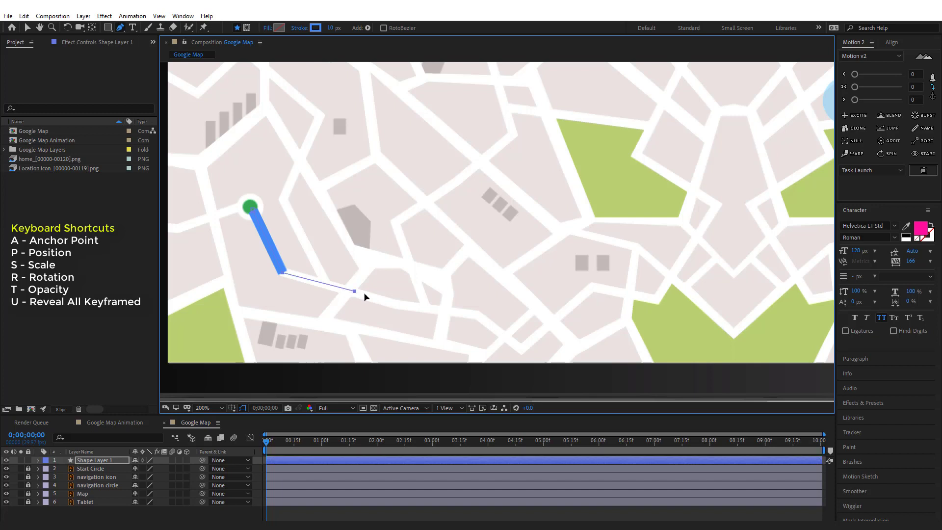
pyautogui.click(399, 306)
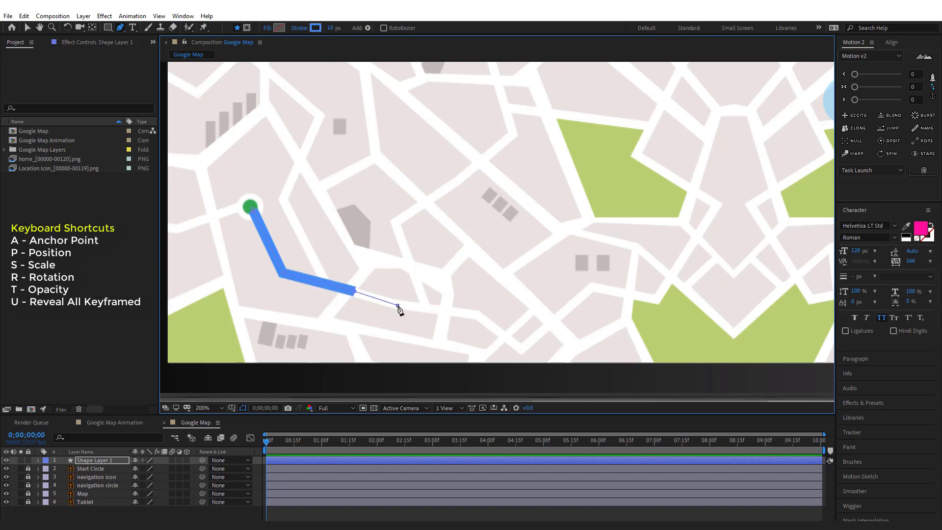
pyautogui.click(447, 310)
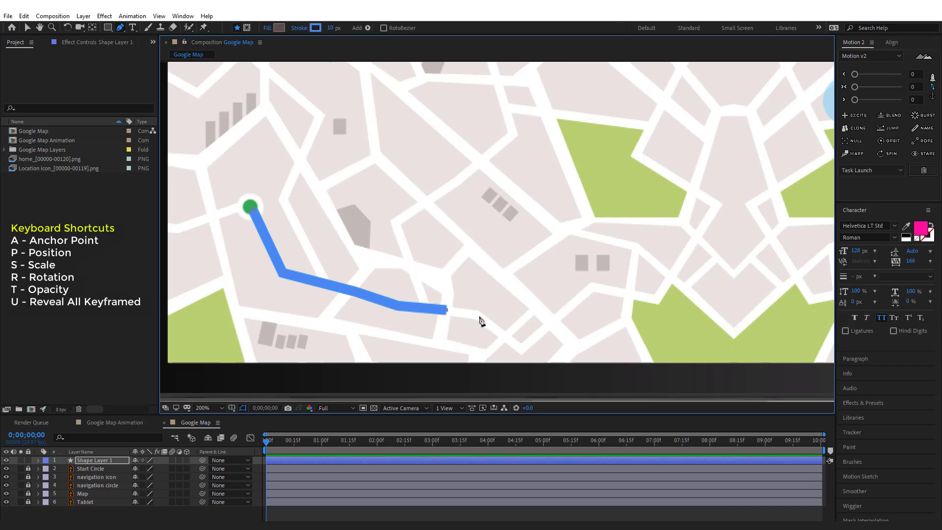
pyautogui.click(448, 290)
pyautogui.click(444, 275)
pyautogui.click(470, 246)
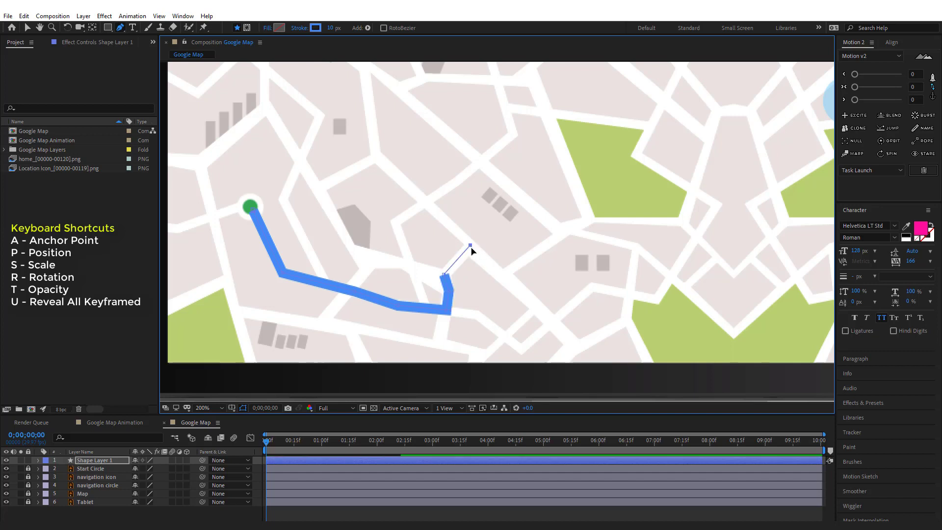
pyautogui.click(504, 280)
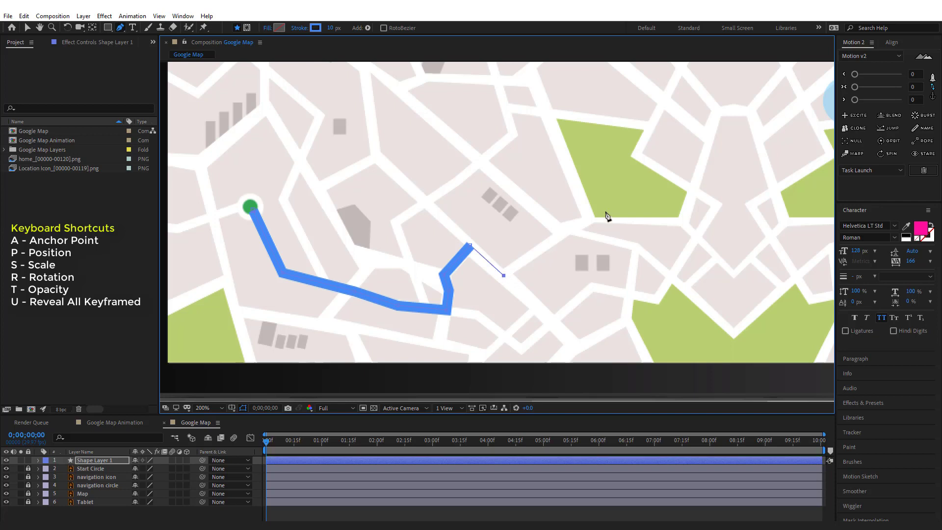
pyautogui.click(567, 228)
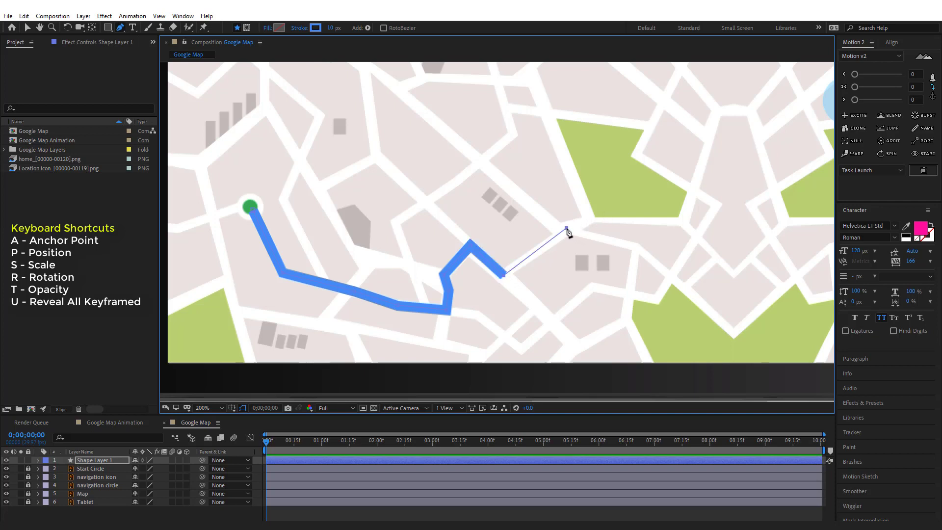
pyautogui.click(590, 217)
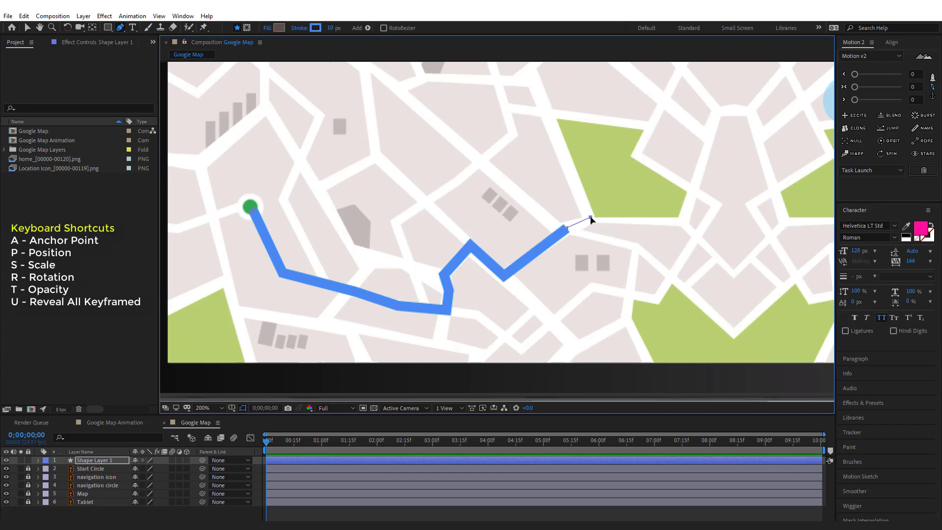
pyautogui.click(548, 114)
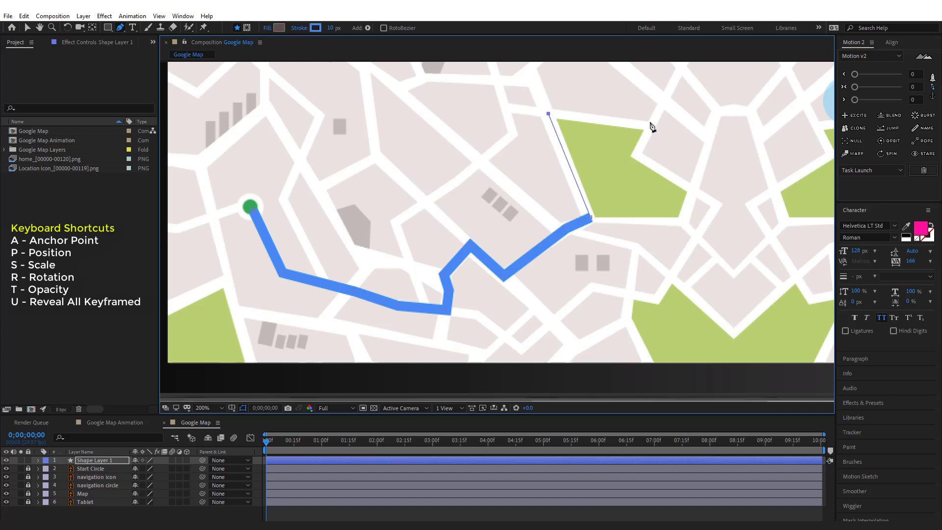
pyautogui.click(649, 126)
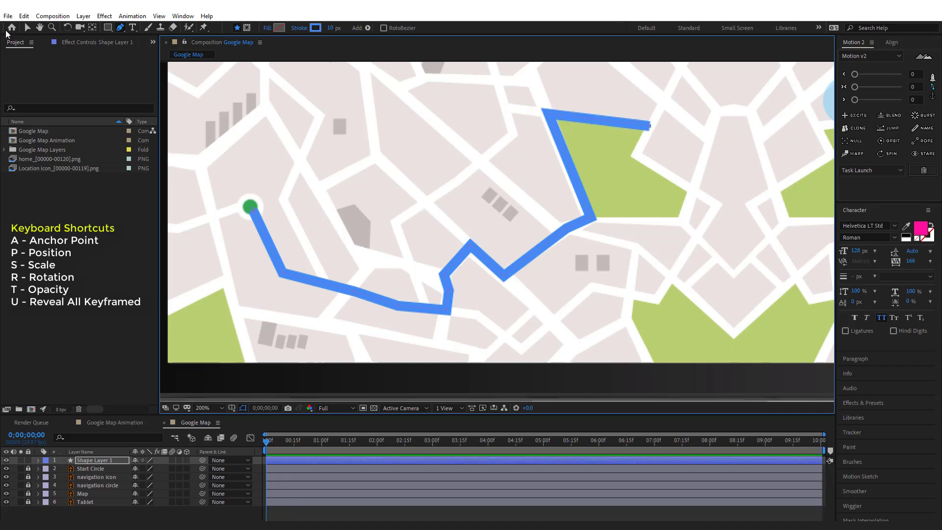
# Step: Reduce the route's stroke width to 8 px and deselect it
pyautogui.press('v')
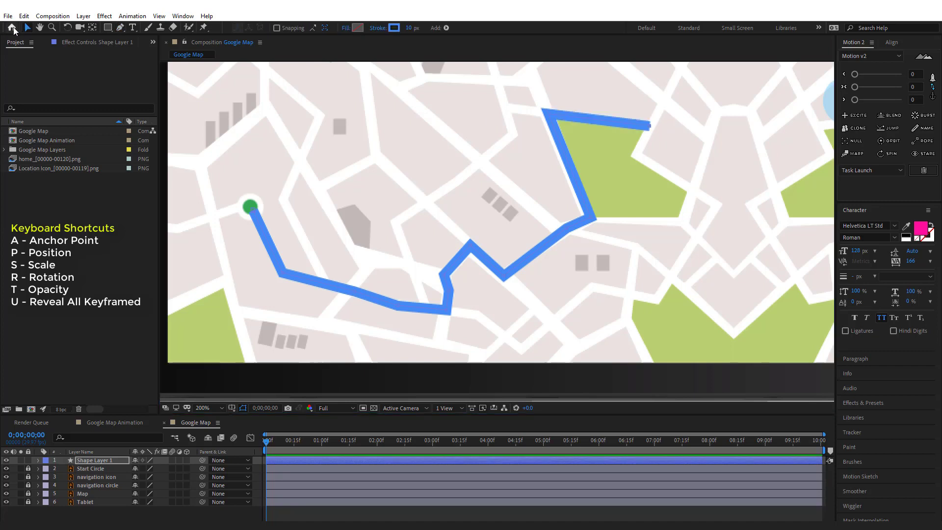
pyautogui.click(410, 28)
pyautogui.write('8')
pyautogui.press('Return')
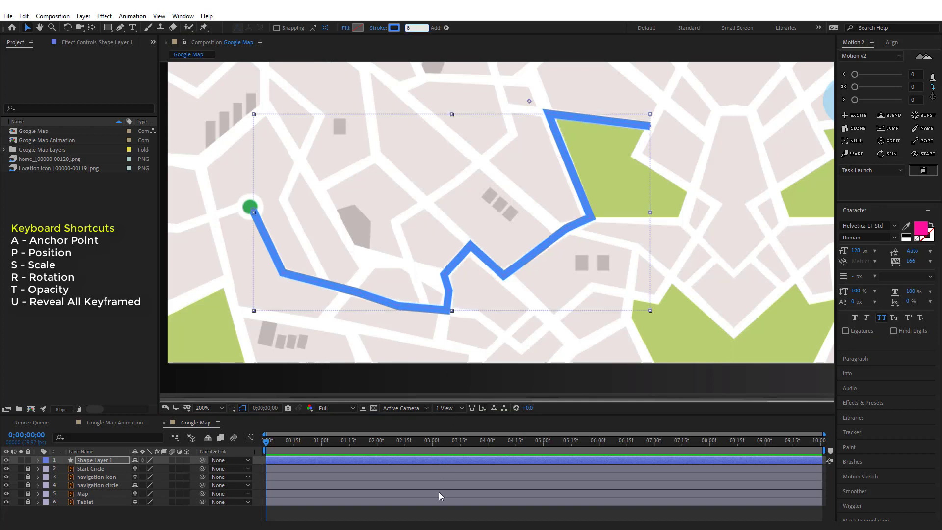
pyautogui.click(385, 414)
pyautogui.scroll(-1, 638, 161)
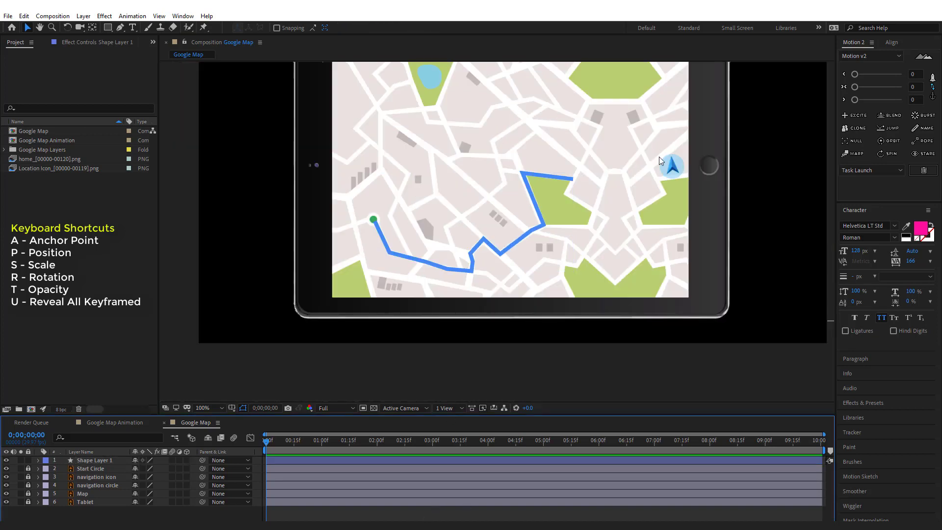
pyautogui.scroll(1, 579, 197)
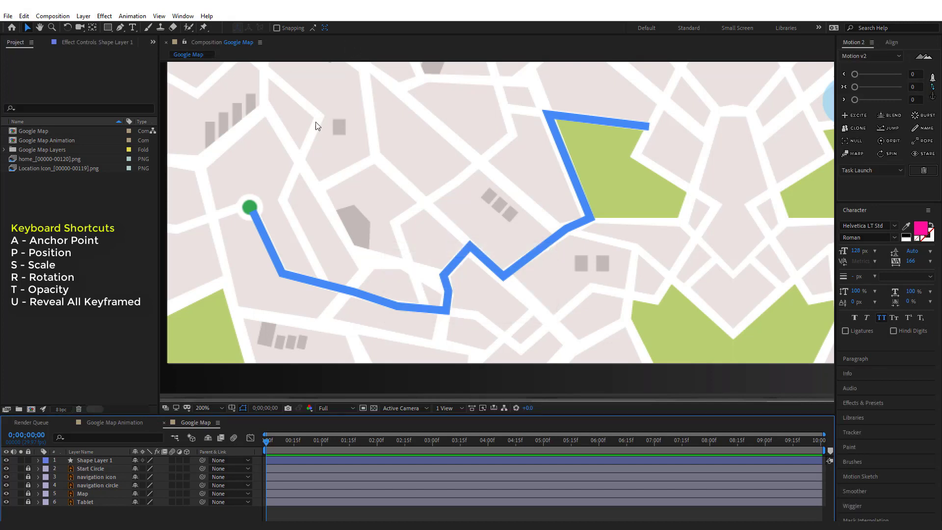
# Step: Rename the route's shape layer as Path
pyautogui.click(91, 460)
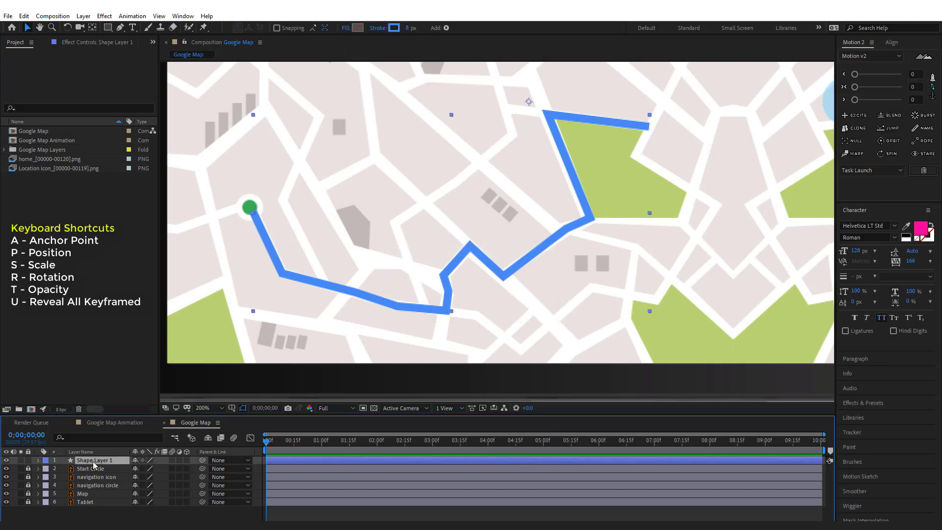
pyautogui.press('Return')
pyautogui.press('Return')
# Step: Set the Path layer's opacity to 50% and deselect the layer
pyautogui.press('t')
pyautogui.click(139, 468)
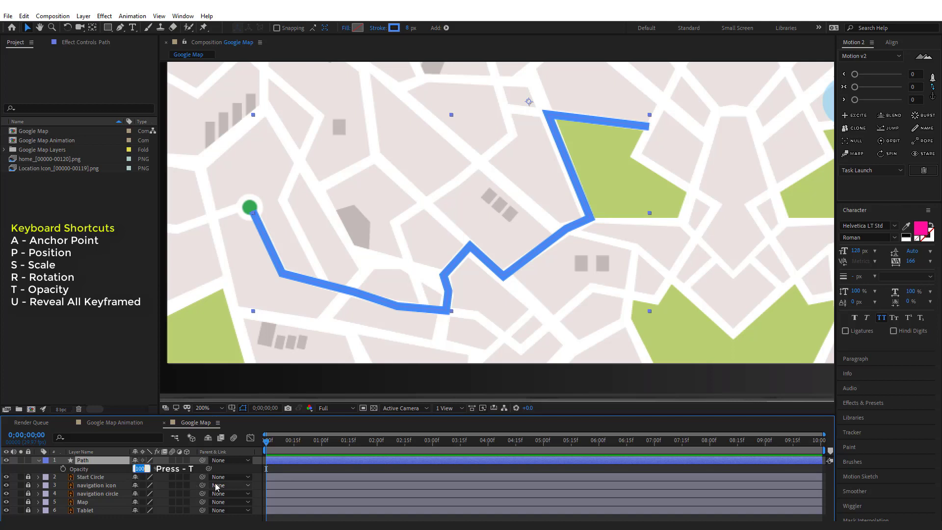
pyautogui.write('50')
pyautogui.press('Return')
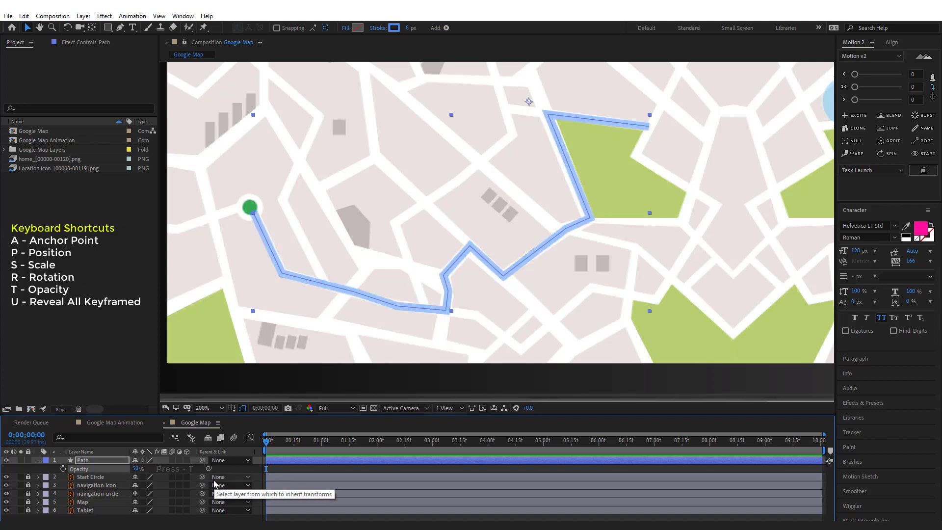
pyautogui.click(265, 469)
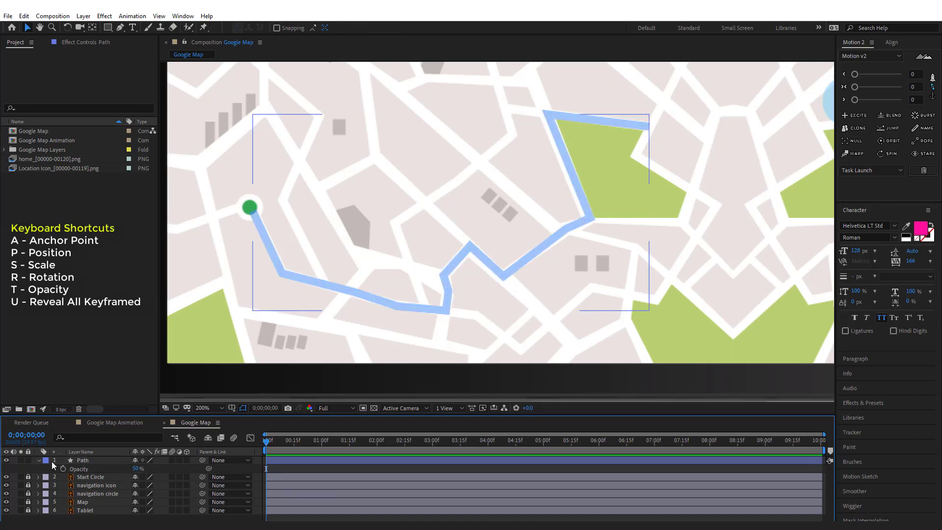
# Step: Move the Path layer directly below the Start Circle layer in the stacking order and deselect it
pyautogui.click(37, 460)
pyautogui.click(81, 461)
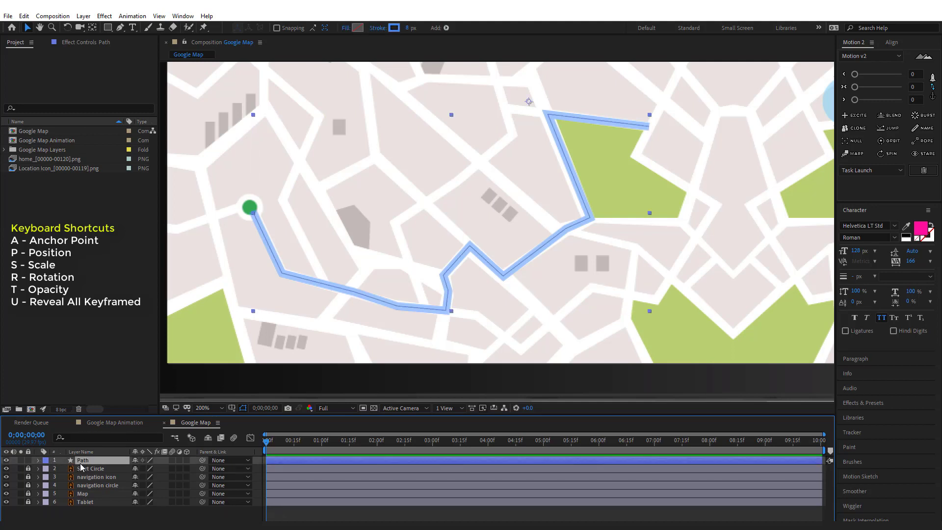
pyautogui.press('Return')
pyautogui.moveTo(84, 461); pyautogui.dragTo(86, 473)
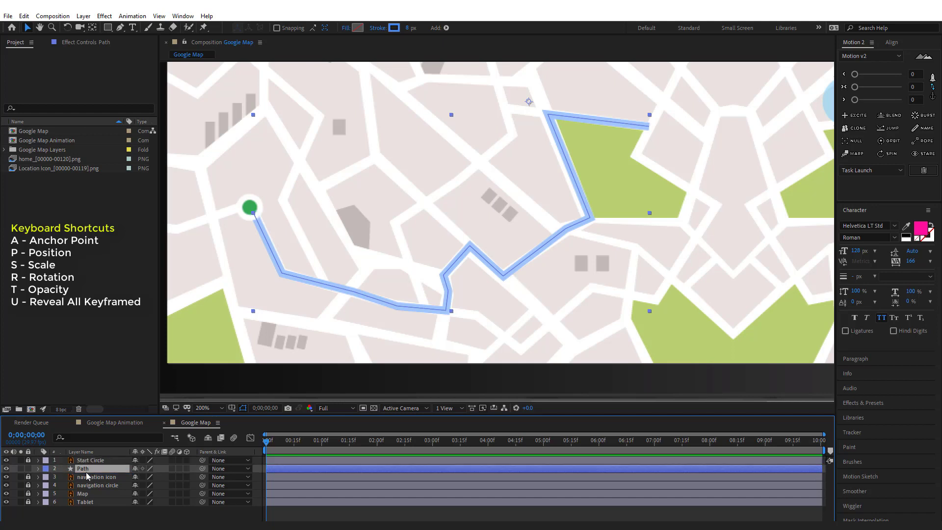
pyautogui.click(148, 518)
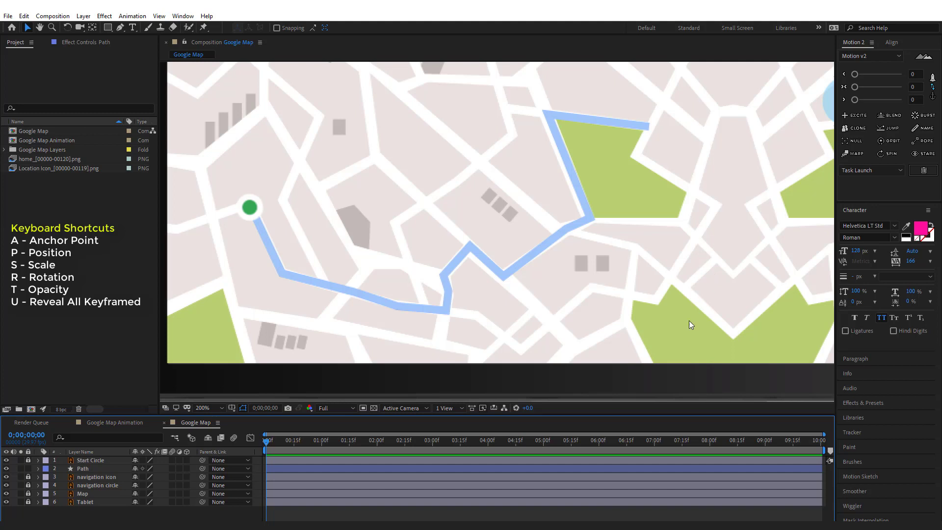
# Step: Set the Path layer's stroke width to 10 px and deselect the layer
pyautogui.click(83, 468)
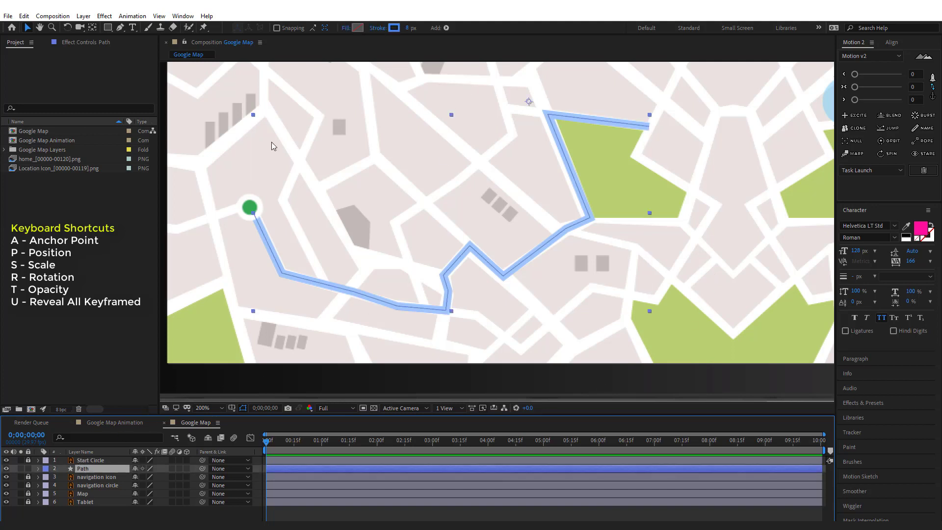
pyautogui.click(408, 29)
pyautogui.write('1')
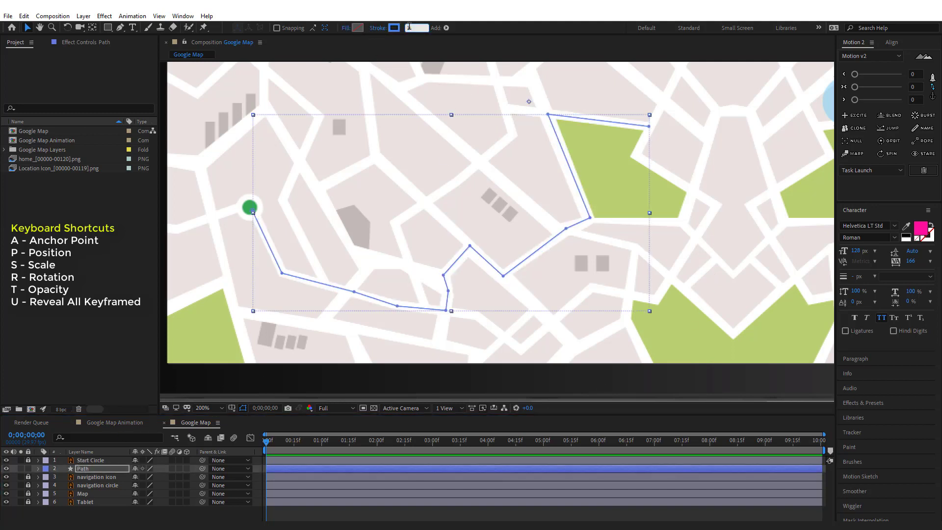
pyautogui.write('0')
pyautogui.press('Return')
pyautogui.click(380, 519)
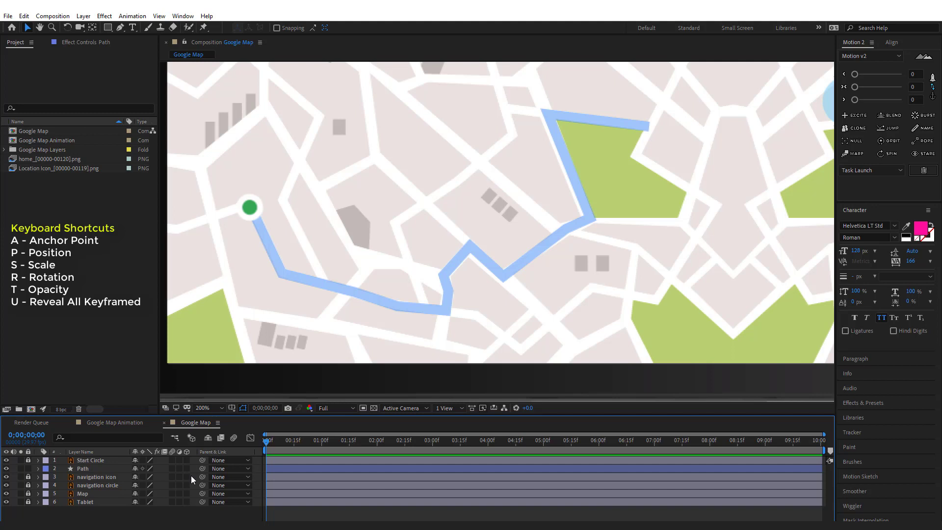
# Step: Duplicate the Path layer with the original locked, and set the duplicate's opacity to 100%
pyautogui.click(88, 469)
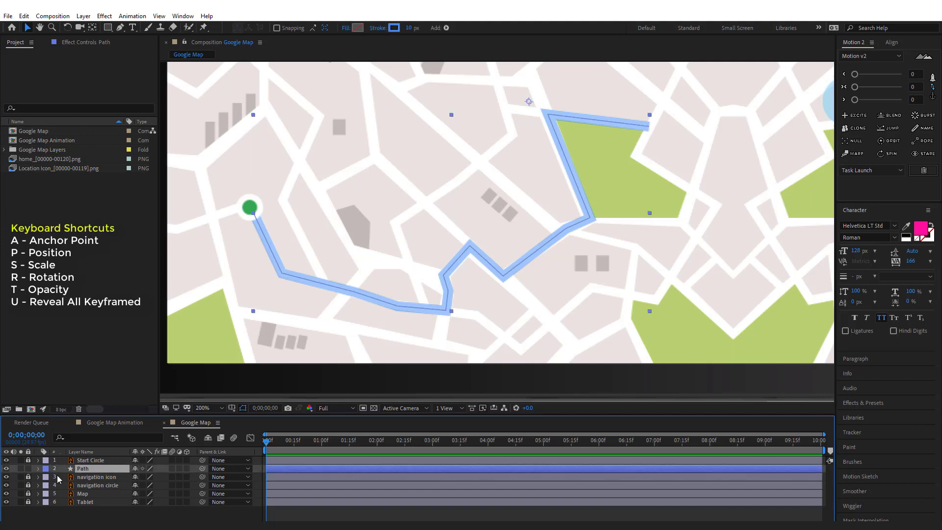
pyautogui.hotkey('ctrl', 'd')
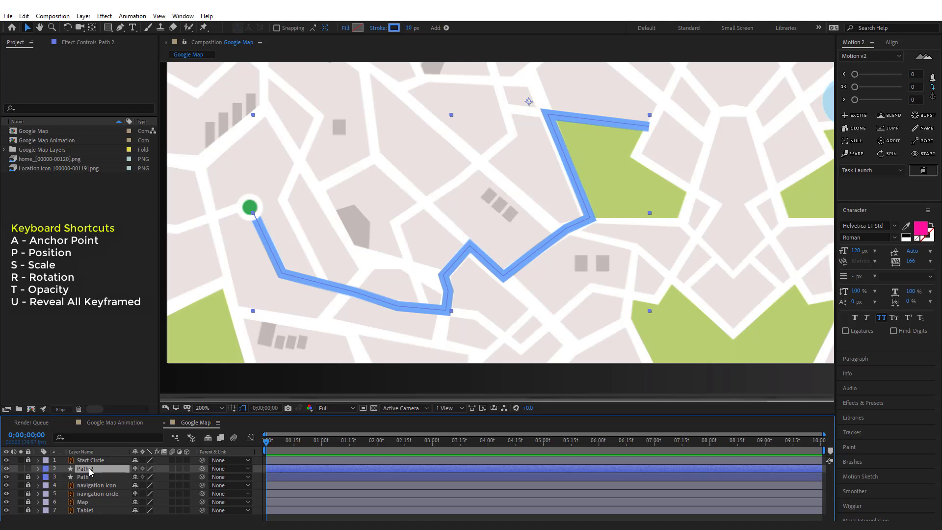
pyautogui.press('t')
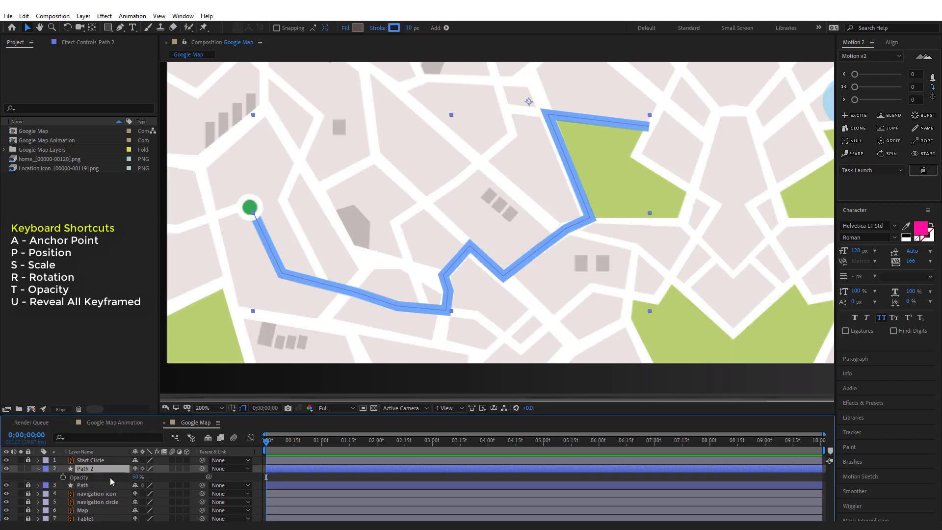
pyautogui.click(136, 477)
pyautogui.write('100')
pyautogui.press('Return')
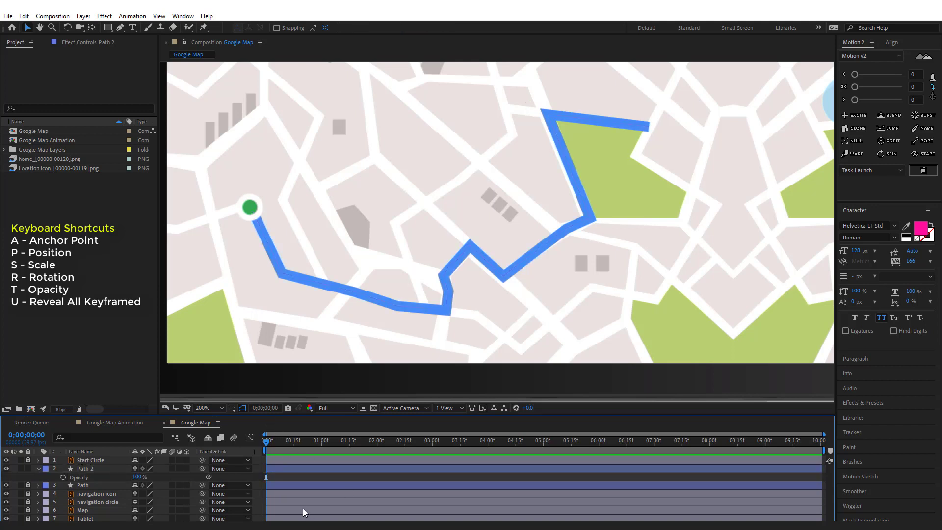
pyautogui.hotkey('ctrl', 's')
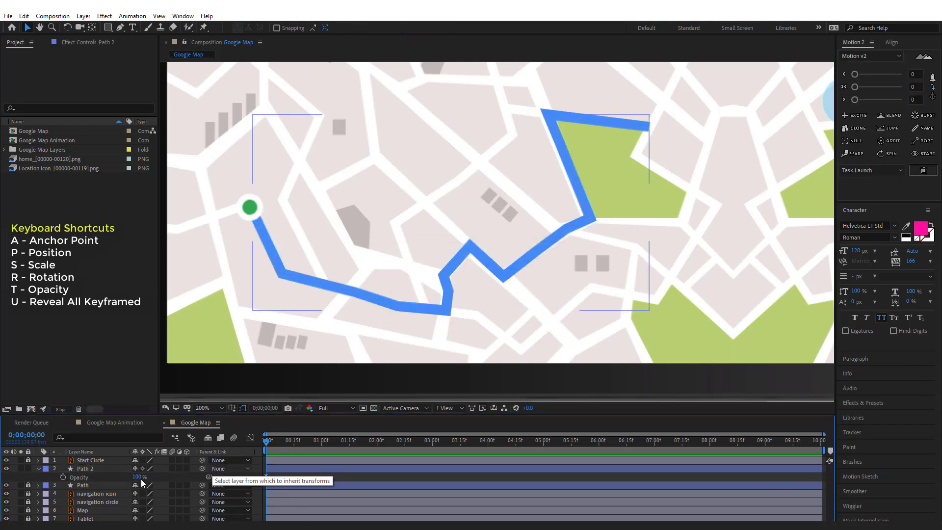
pyautogui.click(38, 468)
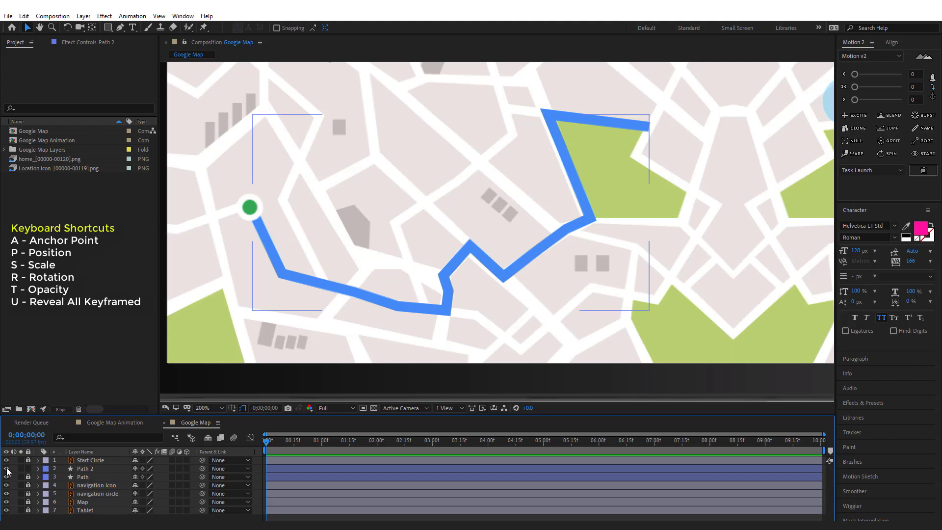
# Step: Hide the Path 2 layer and unlock the original Path layer
pyautogui.click(7, 469)
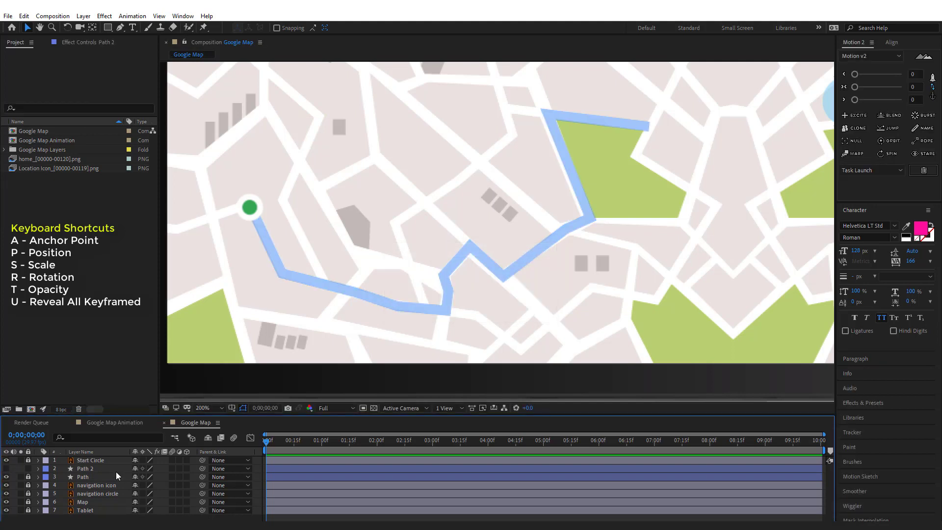
pyautogui.click(82, 470)
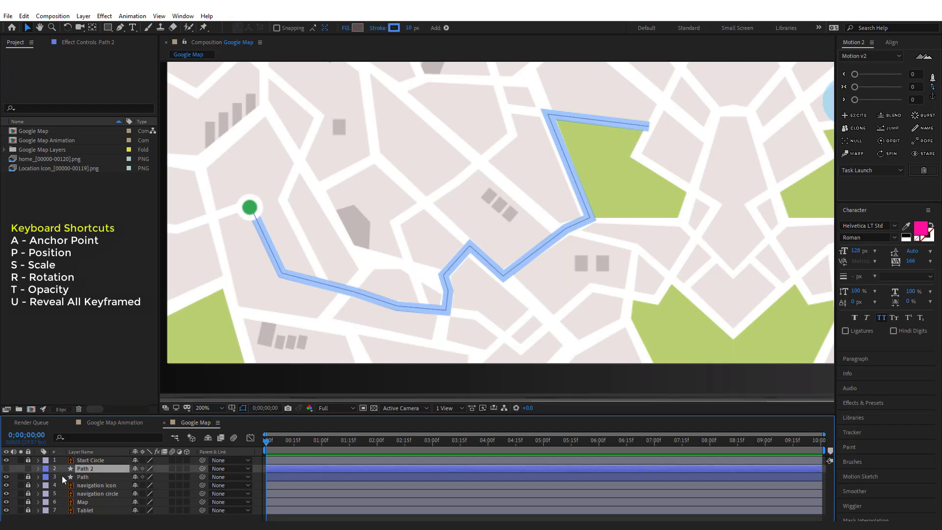
pyautogui.click(286, 512)
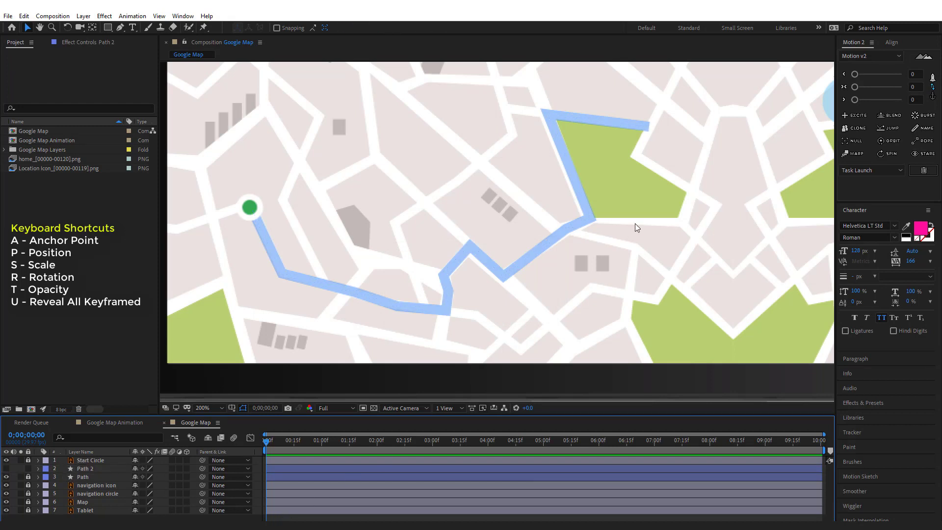
pyautogui.moveTo(458, 265); pyautogui.dragTo(496, 287)
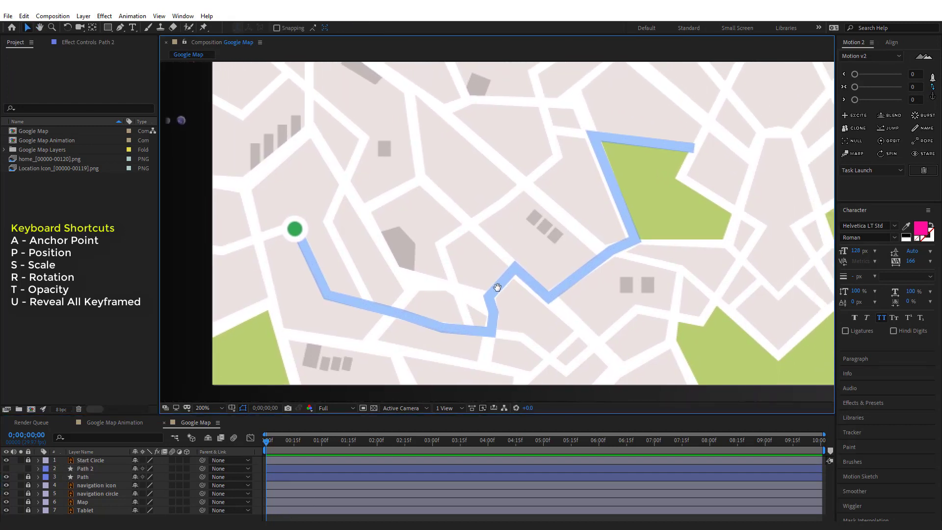
pyautogui.click(28, 473)
# Step: Add Trim Paths to the Path layer and expand its trim properties
pyautogui.click(74, 475)
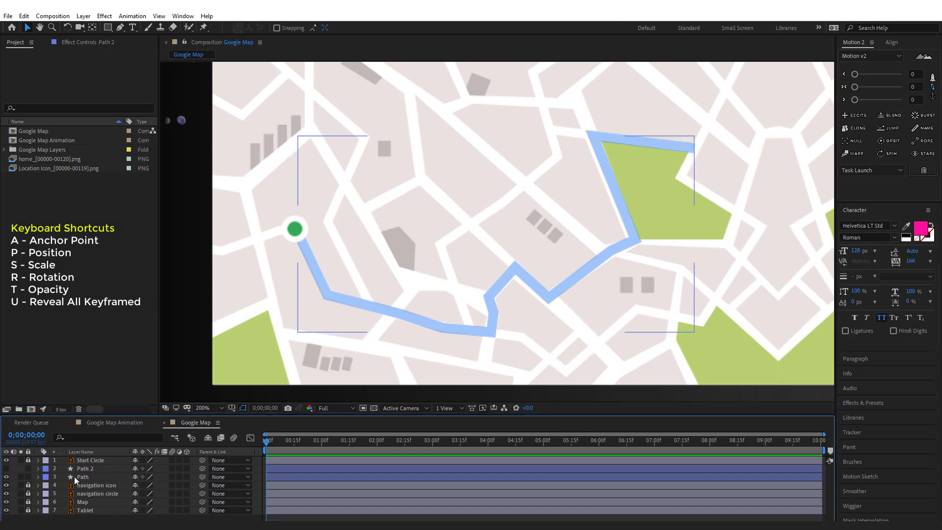
pyautogui.click(39, 477)
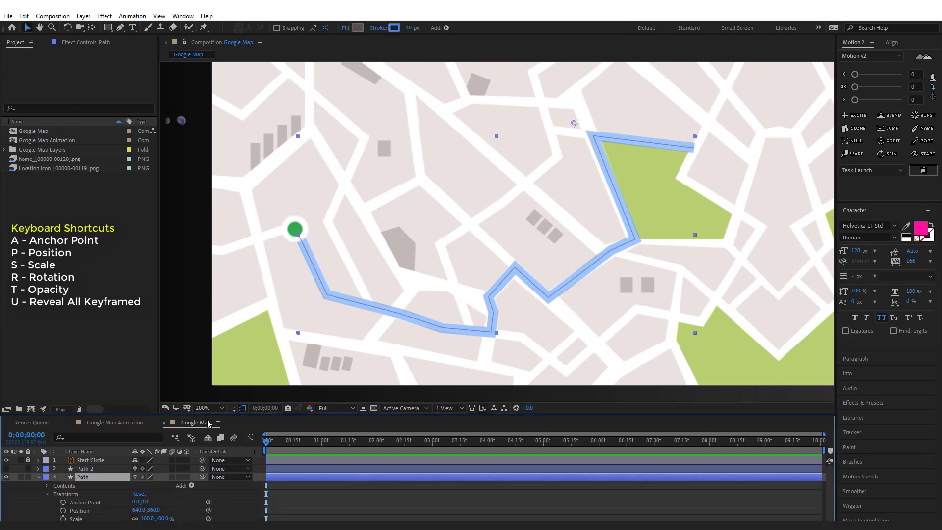
pyautogui.moveTo(208, 415); pyautogui.dragTo(210, 374)
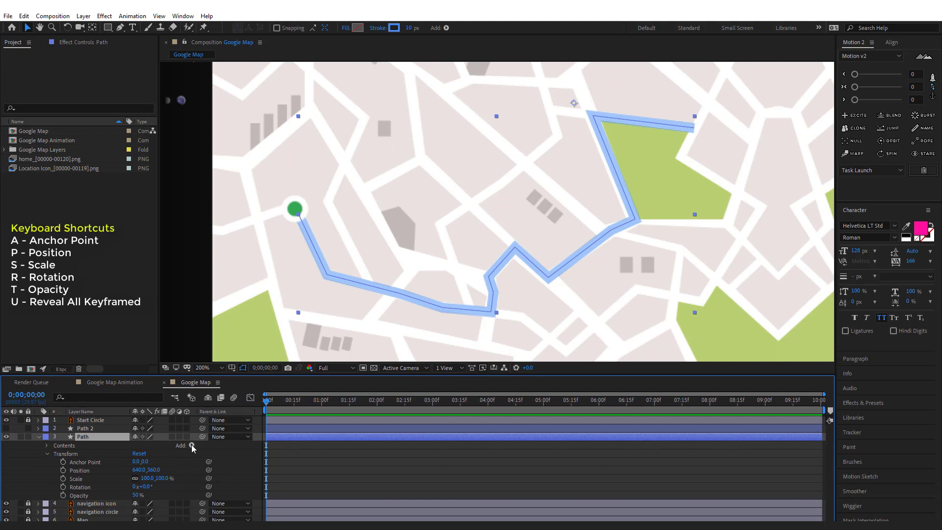
pyautogui.click(192, 445)
pyautogui.click(231, 394)
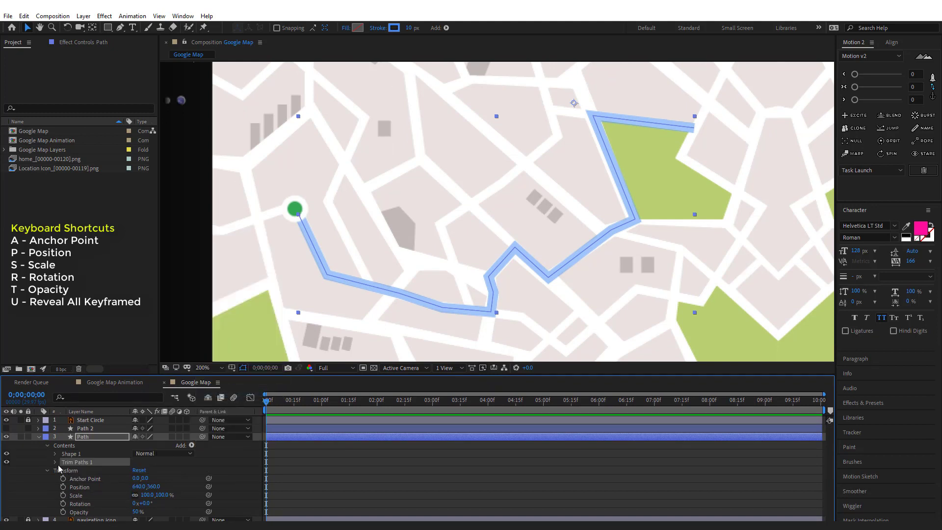
pyautogui.click(47, 470)
pyautogui.click(54, 461)
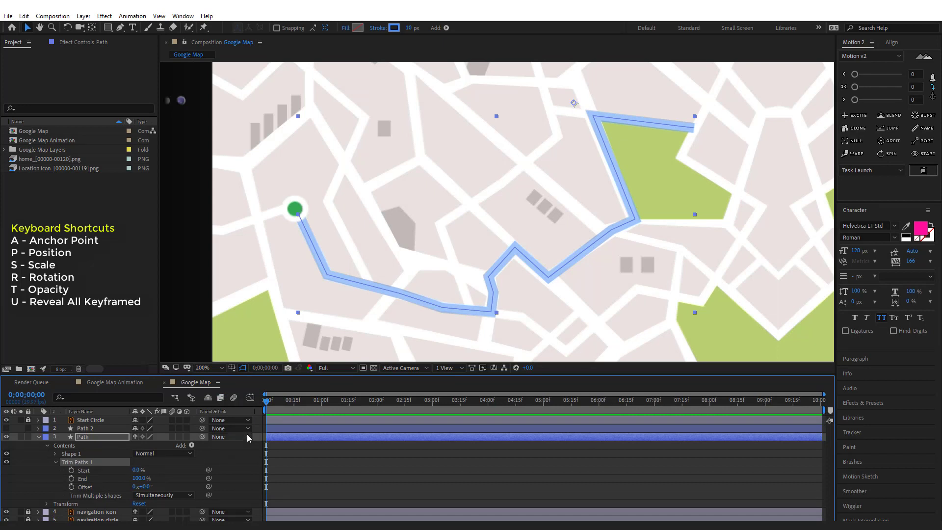
# Step: Keyframe the Path layer's Trim Paths End from 0% at the first frame to 100% just past 1:15f, and preview the animation
pyautogui.moveTo(267, 400)
pyautogui.mouseDown()
pyautogui.moveTo(430, 400)
pyautogui.moveTo(325, 415)
pyautogui.moveTo(354, 420)
pyautogui.moveTo(369, 416)
pyautogui.moveTo(264, 416)
pyautogui.mouseUp()
pyautogui.click(71, 479)
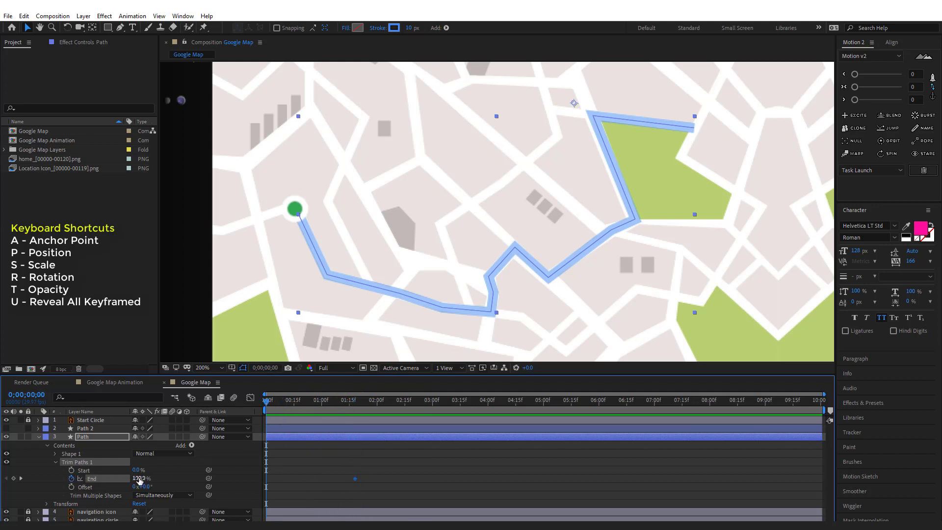
pyautogui.click(140, 478)
pyautogui.write('0')
pyautogui.press('Return')
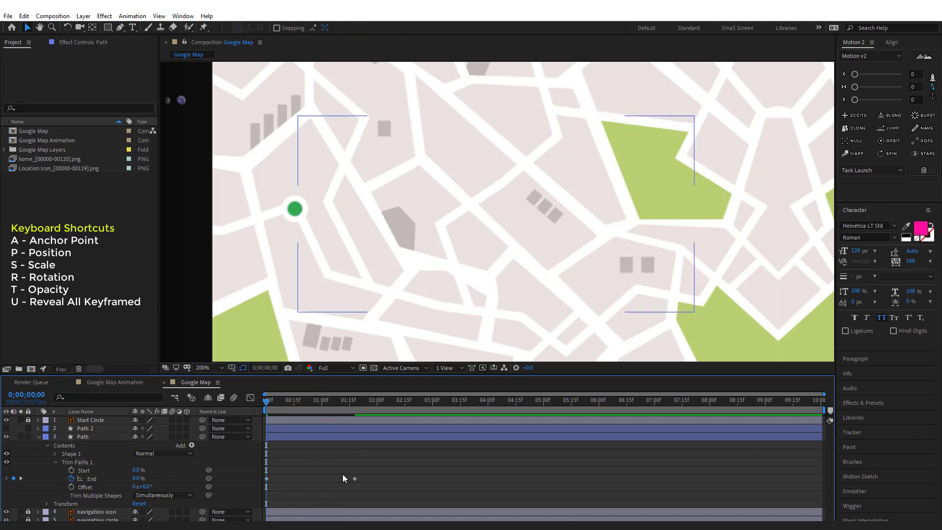
pyautogui.press('space')
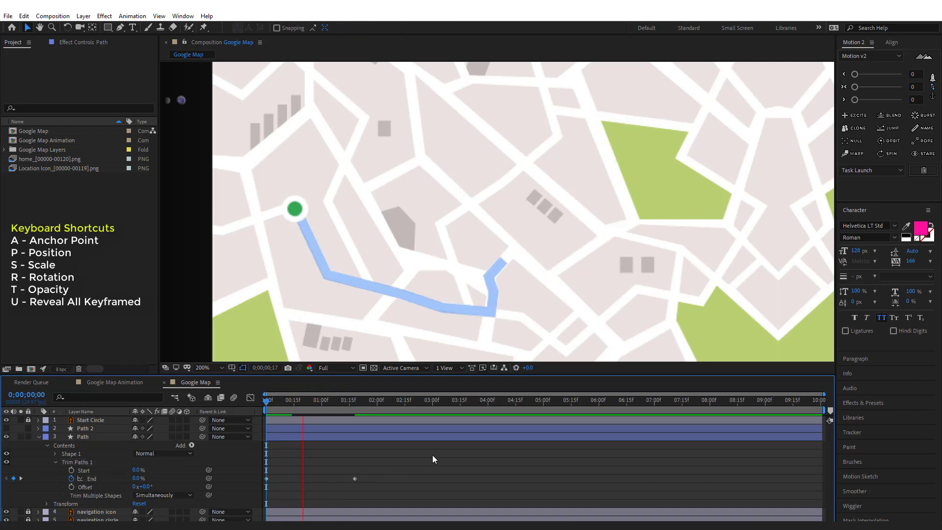
pyautogui.click(334, 400)
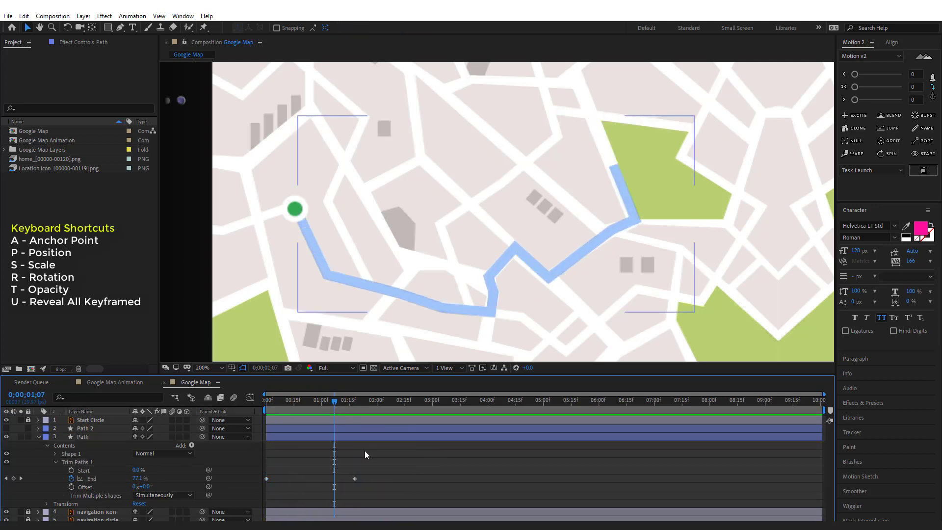
# Step: Apply Easy Ease to both Trim Paths End keyframes of the Path layer and preview the motion
pyautogui.moveTo(374, 467); pyautogui.dragTo(244, 492)
pyautogui.rightClick(265, 478)
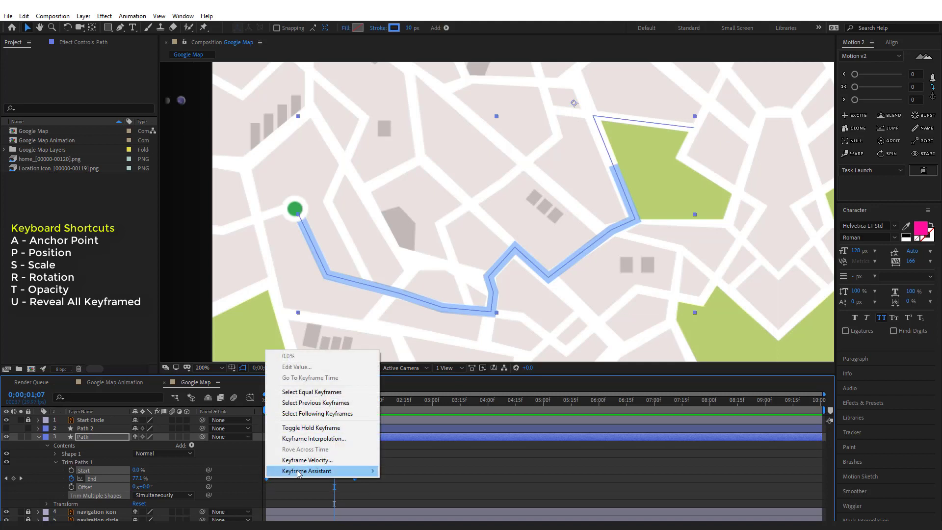
pyautogui.moveTo(344, 471)
pyautogui.press('space')
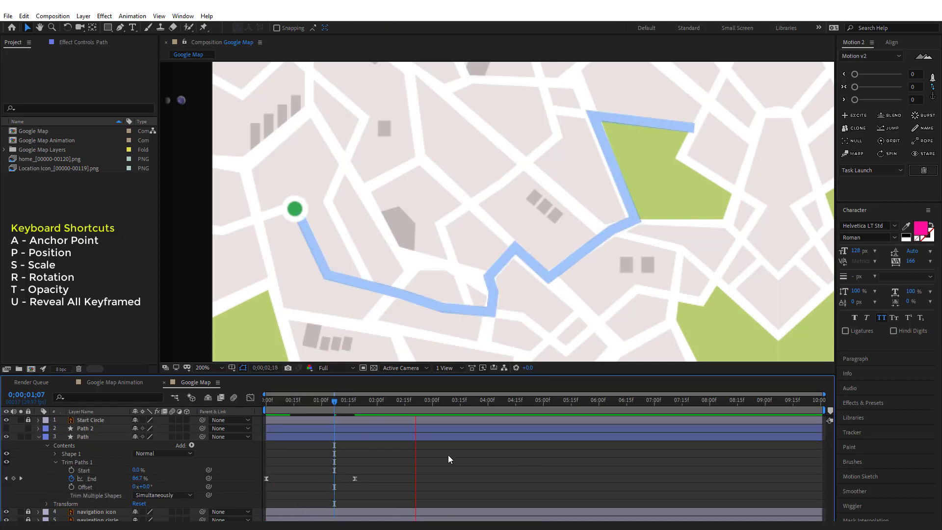
# Step: Shift both End keyframes of the Path layer later so the first sits at about frame 20, and preview the animation
pyautogui.click(262, 401)
pyautogui.moveTo(366, 467); pyautogui.dragTo(259, 508)
pyautogui.moveTo(298, 470); pyautogui.dragTo(301, 470)
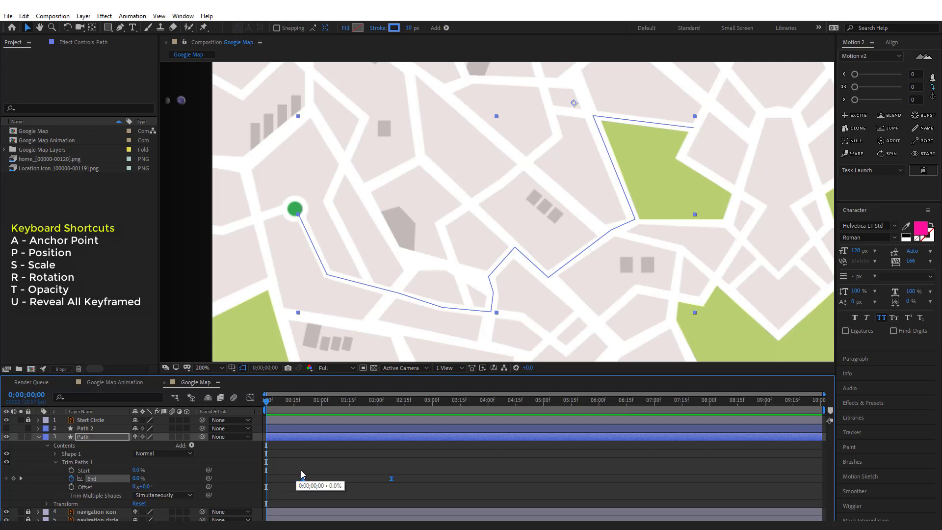
pyautogui.click(351, 461)
pyautogui.press('space')
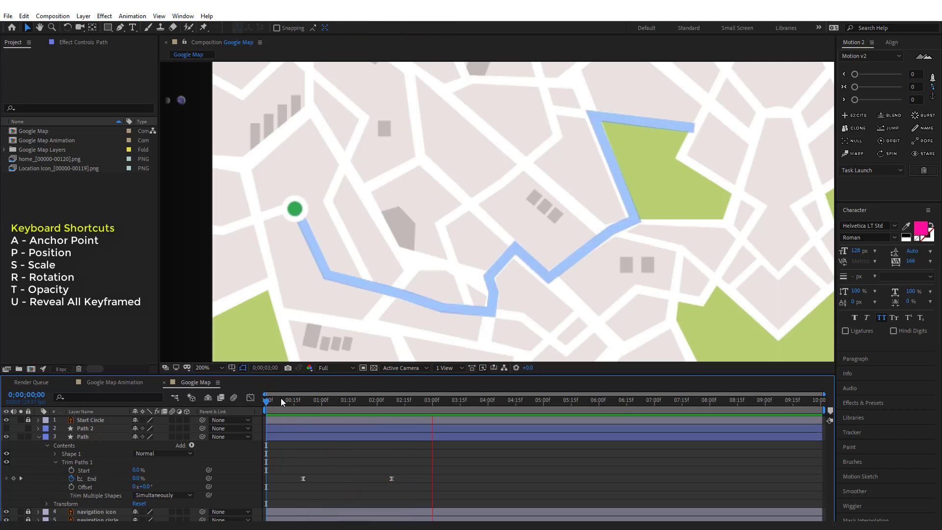
# Step: Set the current time to 0;00;02;07, then lock the Path layer and make the Path 2 layer visible
pyautogui.moveTo(265, 403); pyautogui.dragTo(390, 421)
pyautogui.click(66, 445)
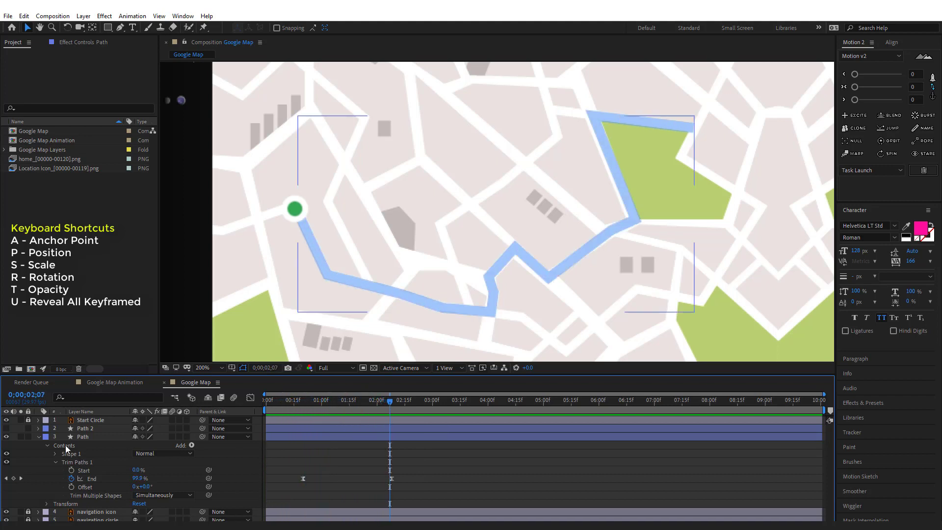
pyautogui.click(38, 437)
pyautogui.click(27, 436)
pyautogui.click(7, 428)
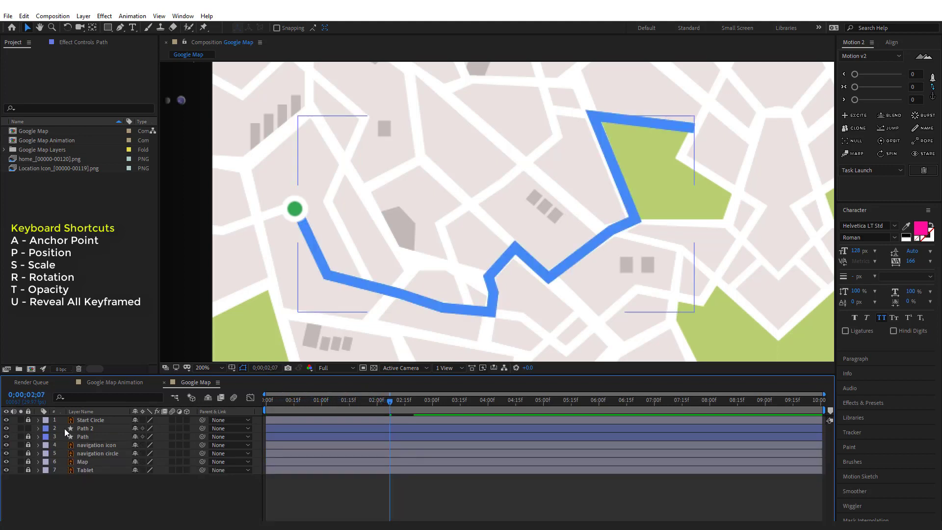
# Step: Add Trim Paths to the Path 2 layer and expand its trim properties
pyautogui.click(81, 429)
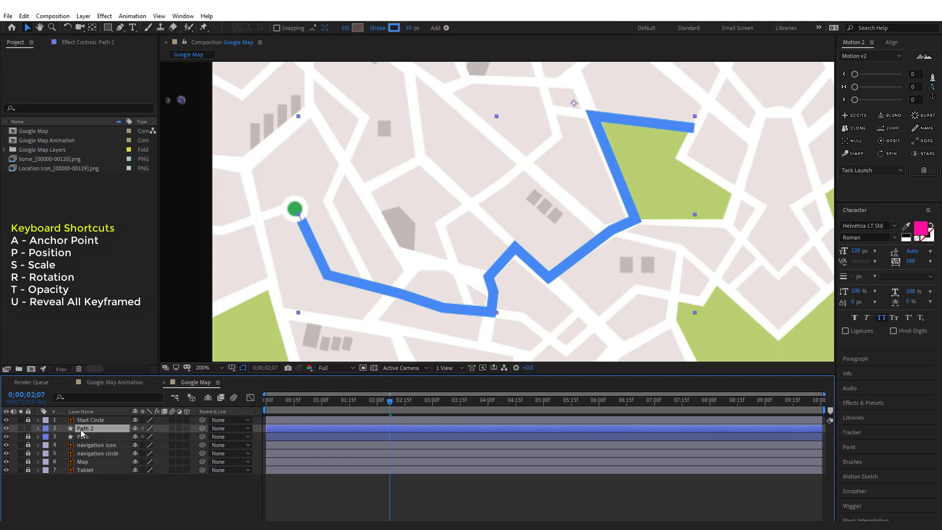
pyautogui.click(38, 429)
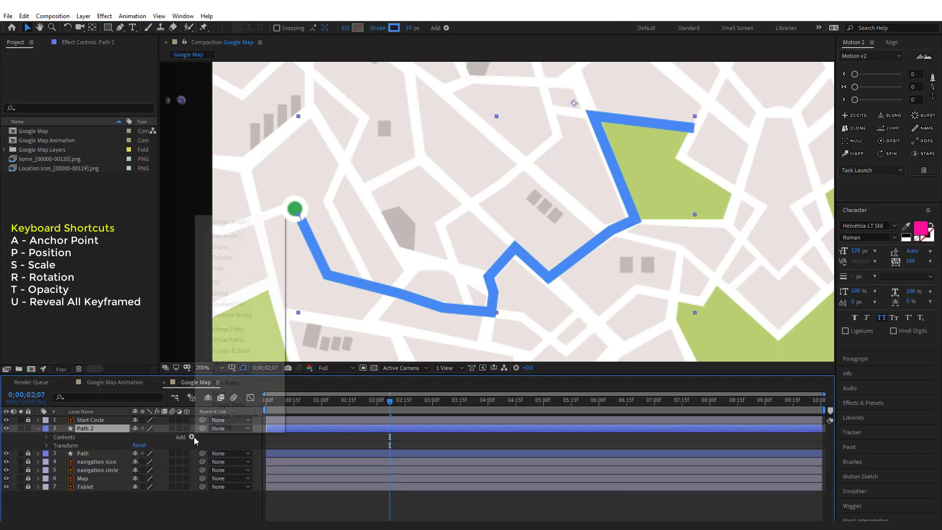
pyautogui.click(192, 436)
pyautogui.click(239, 383)
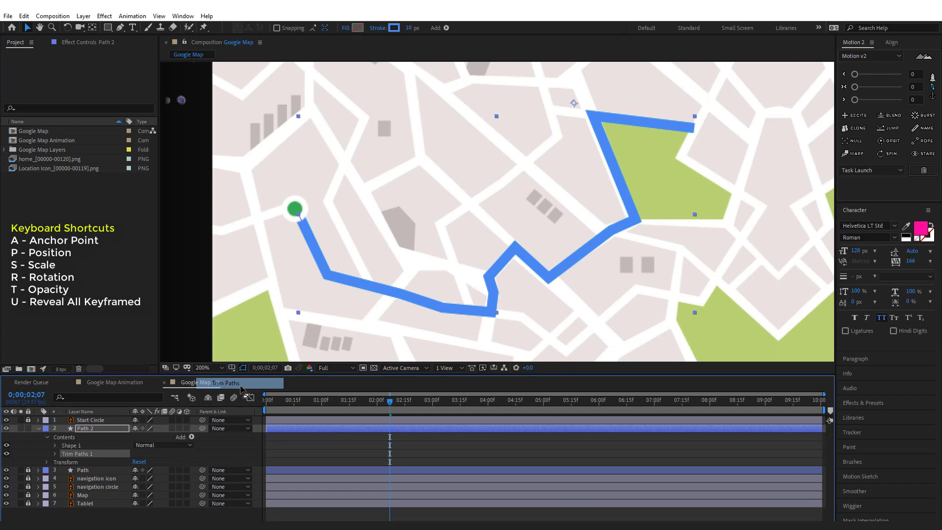
pyautogui.click(55, 454)
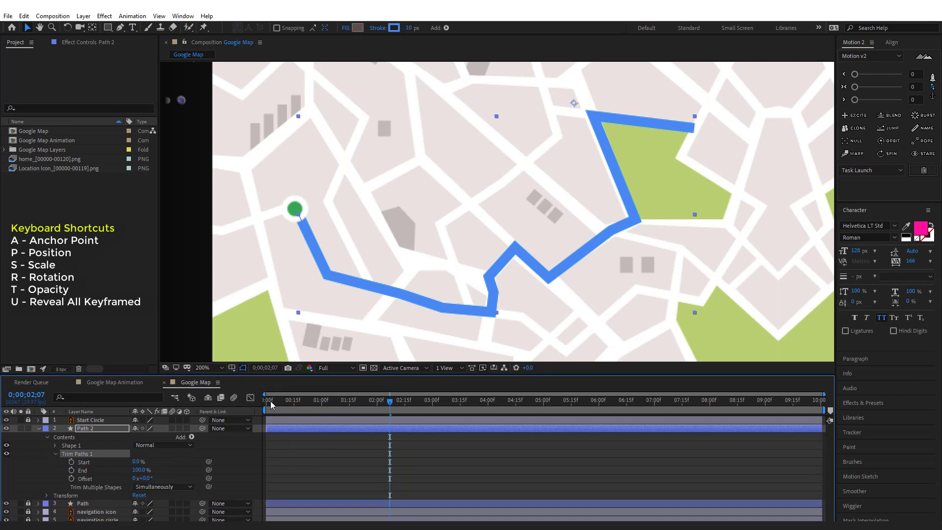
# Step: Add a Trim Paths End keyframe of 0% to the Path 2 layer at 0;00;00;16
pyautogui.moveTo(321, 404); pyautogui.dragTo(301, 428)
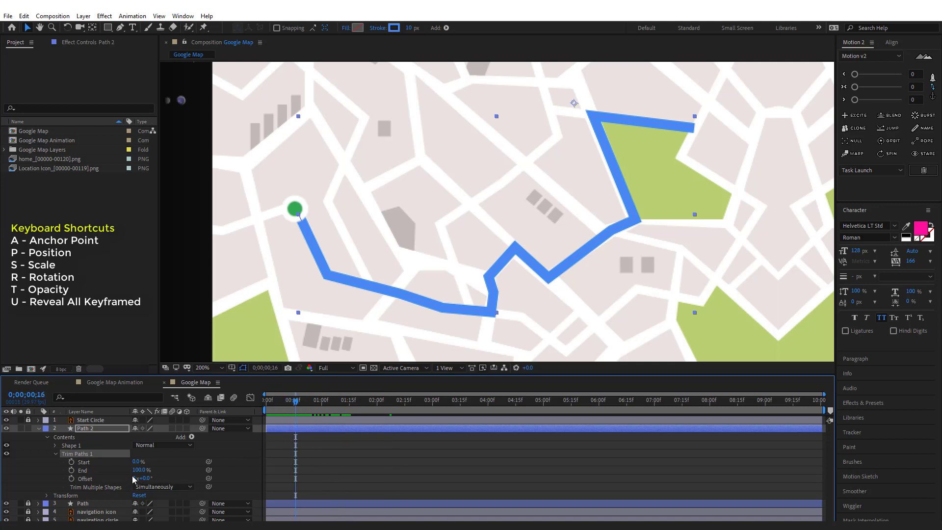
pyautogui.write('0')
pyautogui.press('Return')
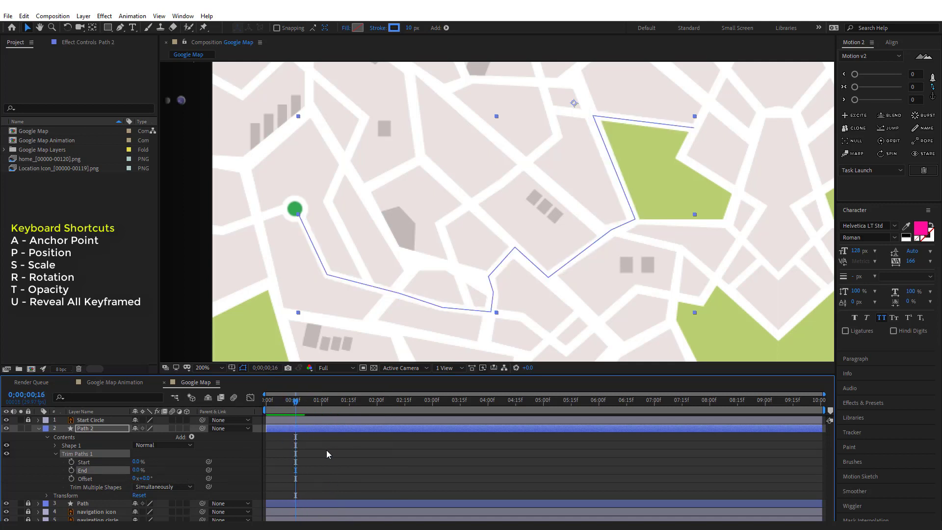
pyautogui.click(71, 470)
# Step: Keyframe Path 2's Trim Paths End at 100% at 0;00;05;00 and preview the animation
pyautogui.moveTo(296, 408); pyautogui.dragTo(543, 403)
pyautogui.click(135, 470)
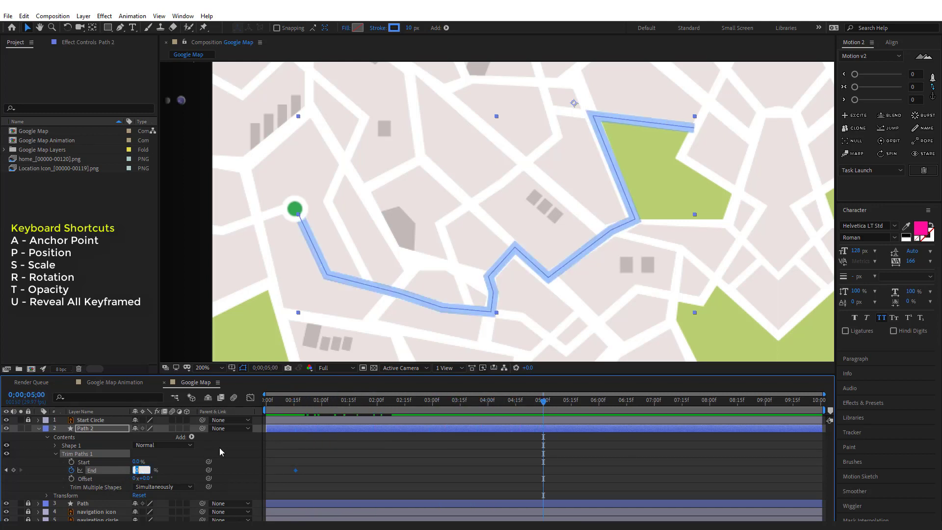
pyautogui.write('100')
pyautogui.press('Return')
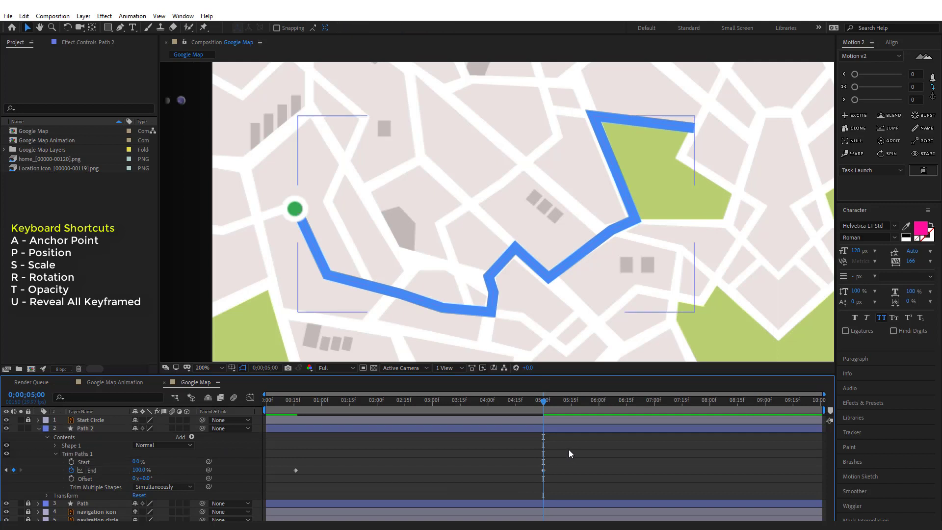
pyautogui.press('space')
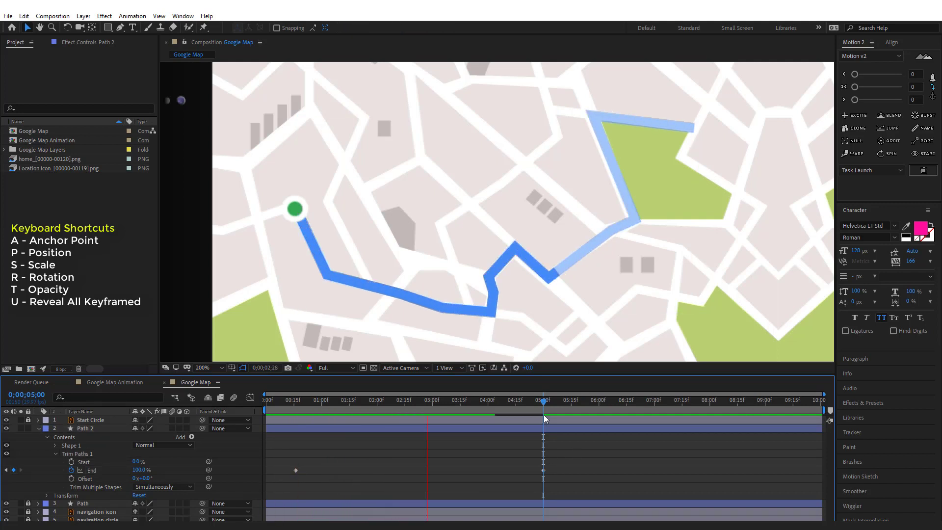
# Step: Slow the Path 2 reveal by moving its last End keyframe to about 7.5 seconds, and check the frame at 0;00;07;11
pyautogui.moveTo(479, 401)
pyautogui.mouseDown()
pyautogui.moveTo(323, 433)
pyautogui.moveTo(351, 434)
pyautogui.mouseUp()
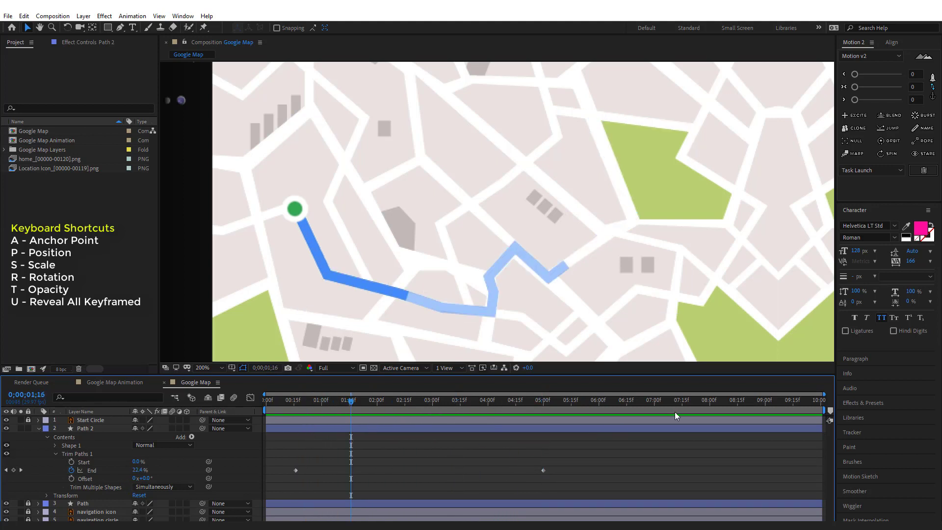
pyautogui.moveTo(542, 470); pyautogui.dragTo(686, 469)
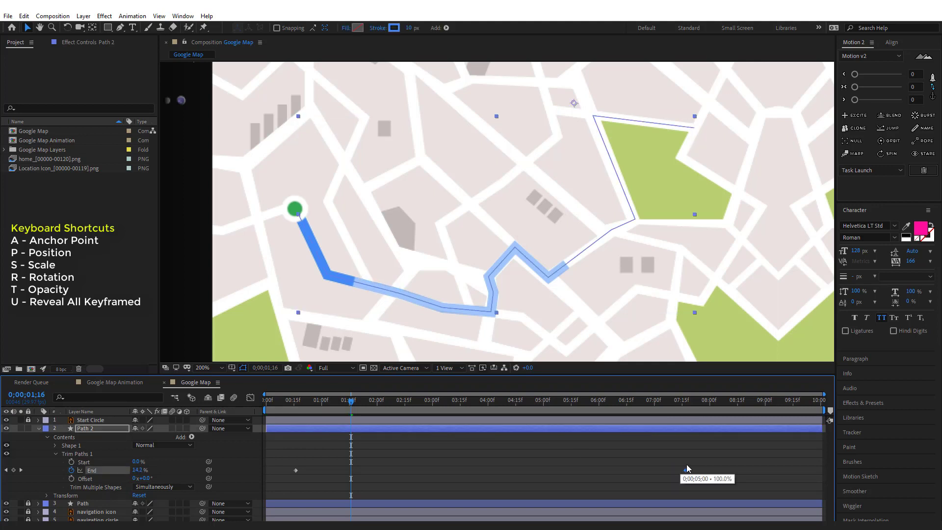
pyautogui.click(674, 399)
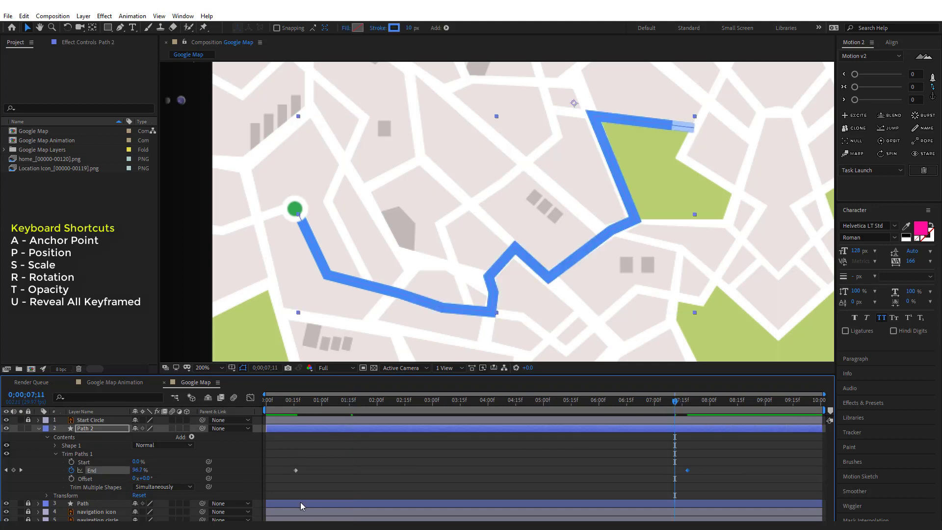
# Step: Unlock the Path layer and reveal its keyframed End property
pyautogui.click(300, 505)
pyautogui.click(28, 504)
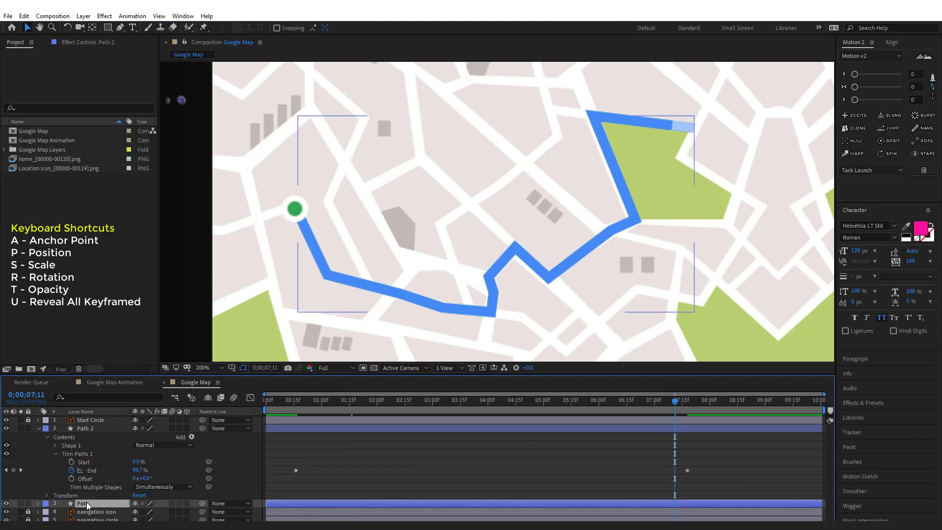
pyautogui.press('u')
# Step: Shift both Path 2 End keyframes later so the first aligns with the Path layer's last End keyframe, and preview the animation
pyautogui.moveTo(300, 470); pyautogui.dragTo(699, 478)
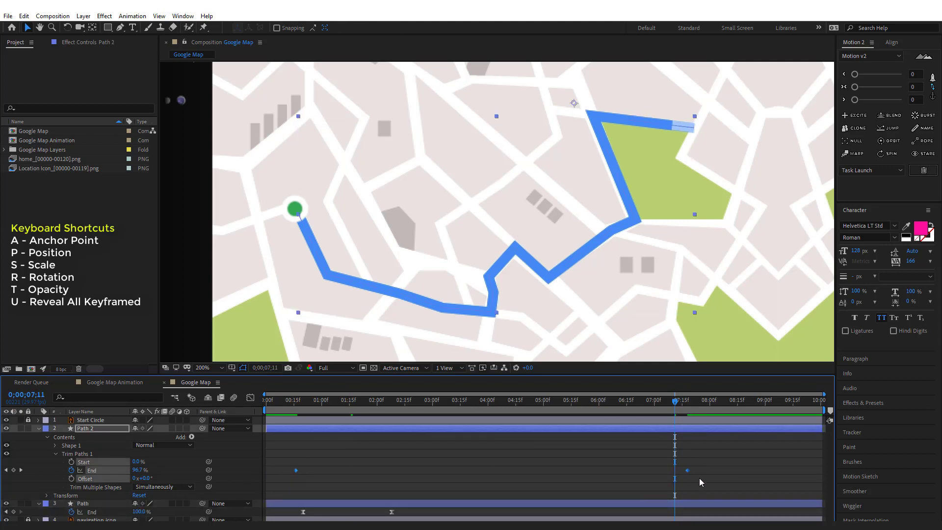
pyautogui.moveTo(295, 470); pyautogui.dragTo(390, 469)
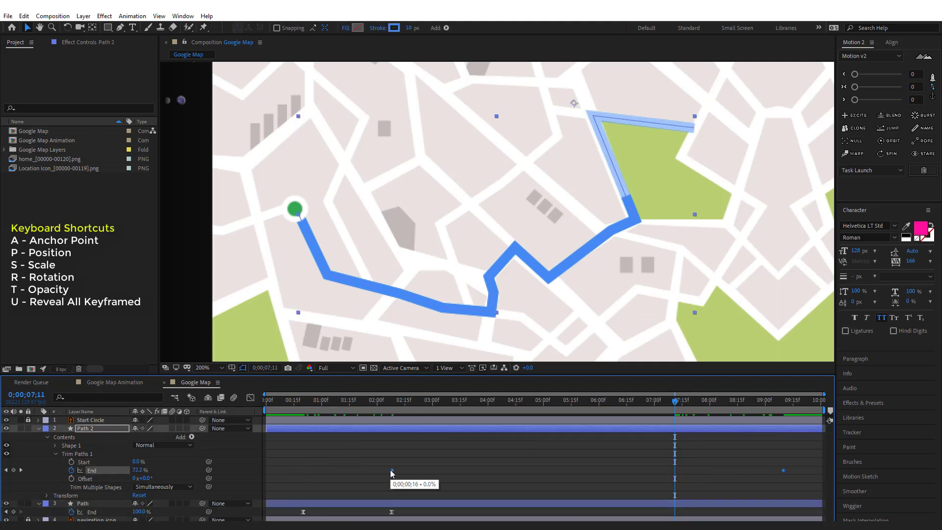
pyautogui.click(400, 474)
pyautogui.press('space')
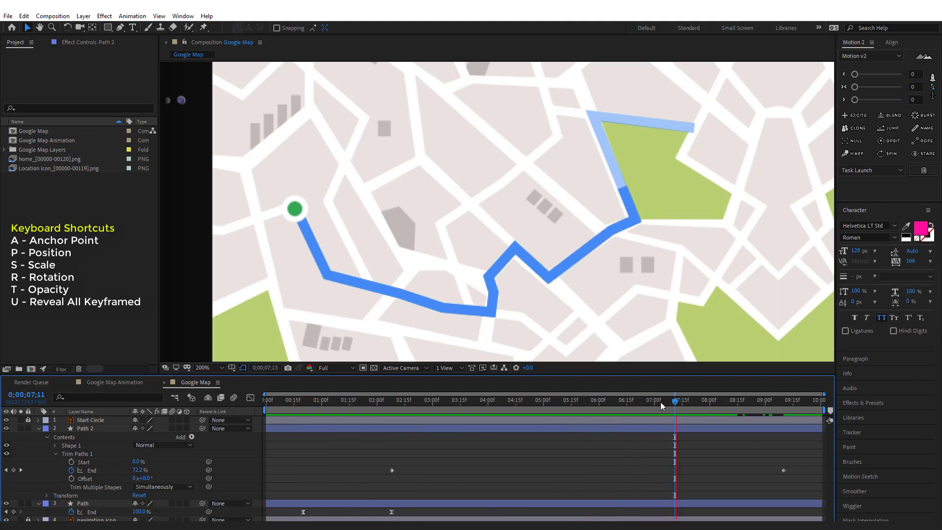
pyautogui.moveTo(660, 401); pyautogui.dragTo(391, 426)
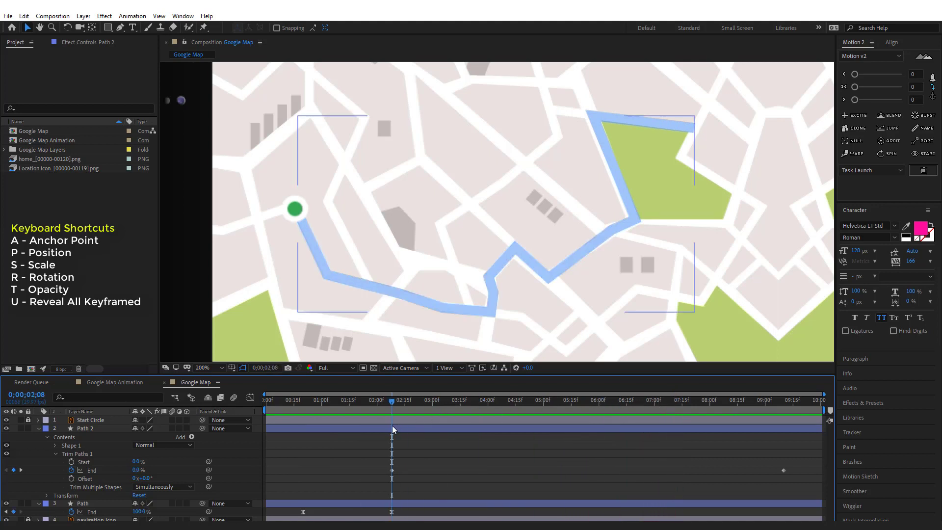
# Step: Collapse the Path 2 layer and change the Path layer's stroke color to grey 7D7D7D
pyautogui.click(81, 430)
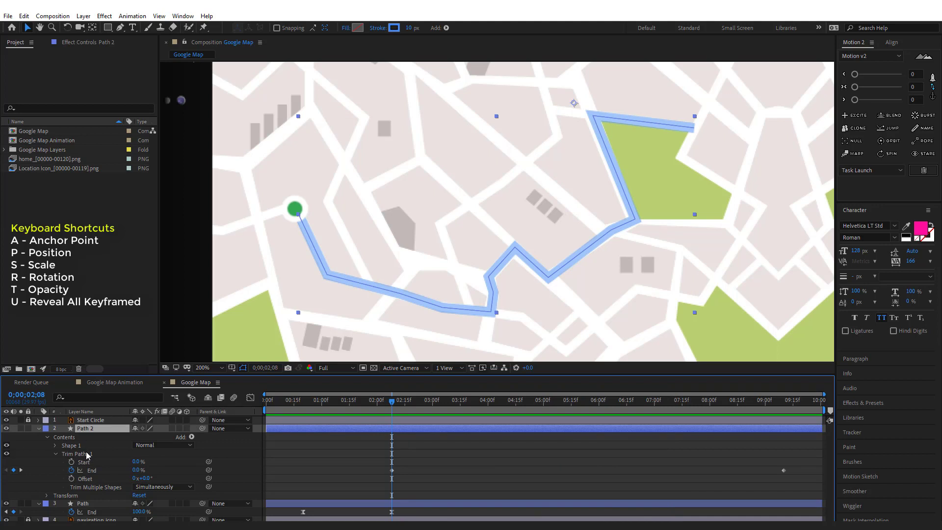
pyautogui.click(39, 428)
pyautogui.click(100, 436)
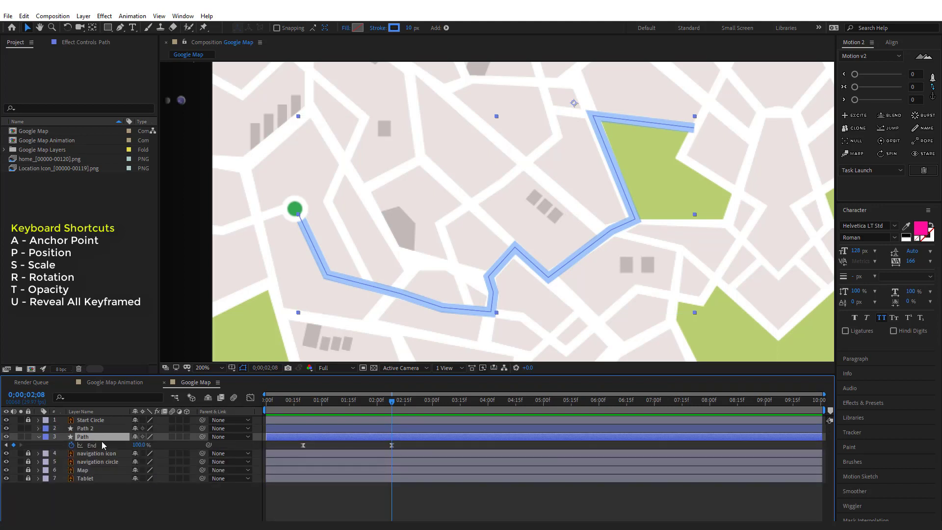
pyautogui.click(393, 28)
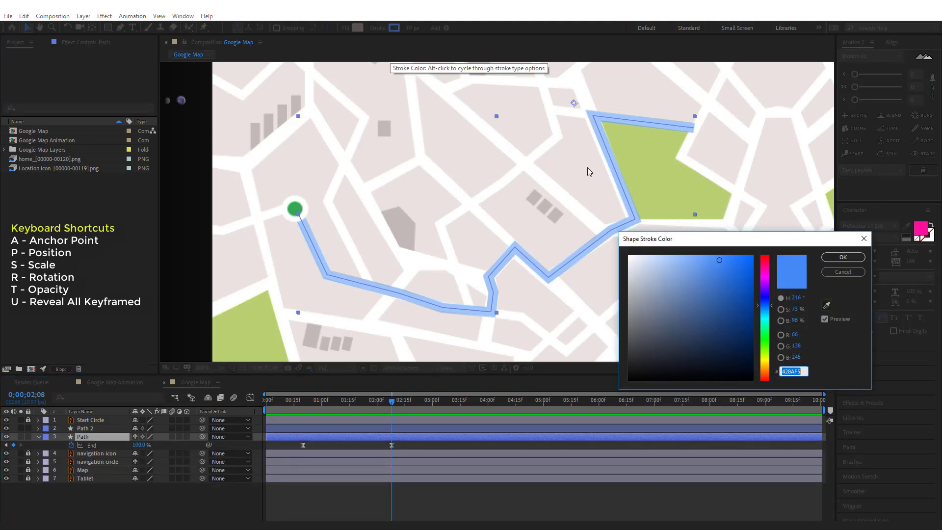
pyautogui.click(622, 295)
pyautogui.moveTo(621, 295); pyautogui.dragTo(616, 318)
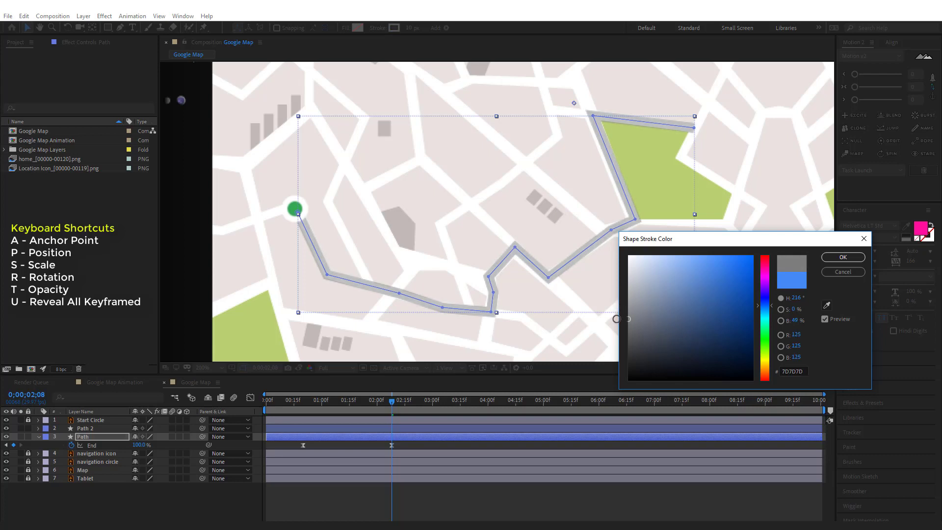
pyautogui.click(839, 257)
pyautogui.click(579, 503)
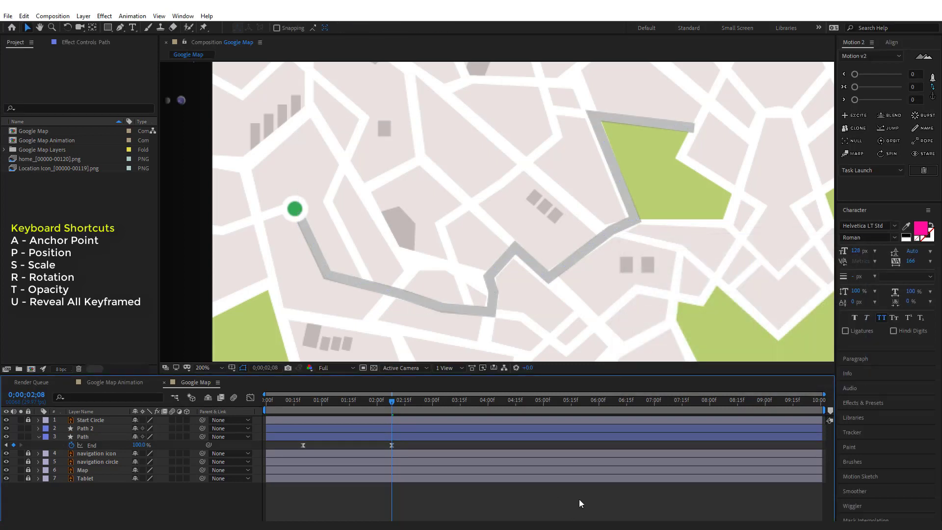
# Step: Preview the route animation with the grey path, move to 0;00;01;06, and collapse the Path layer's properties
pyautogui.press('space')
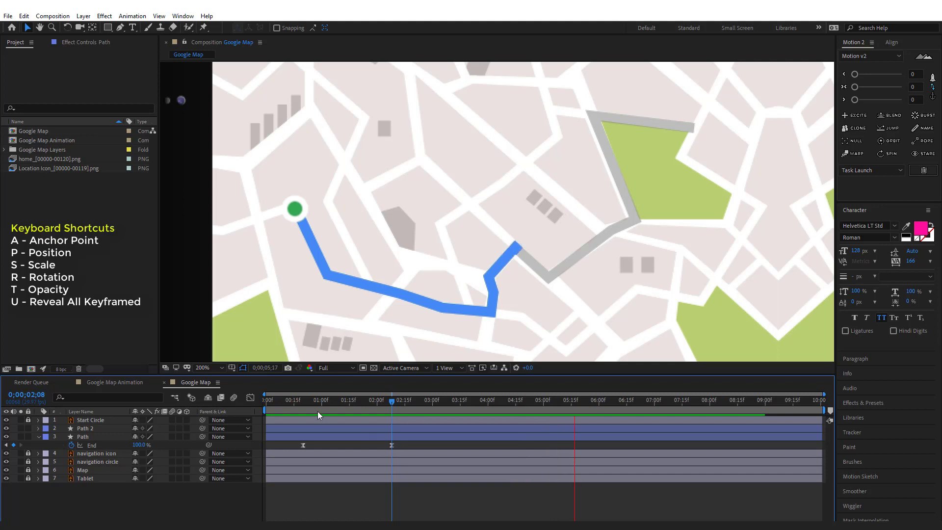
pyautogui.click(296, 401)
pyautogui.moveTo(296, 402); pyautogui.dragTo(332, 401)
pyautogui.click(39, 437)
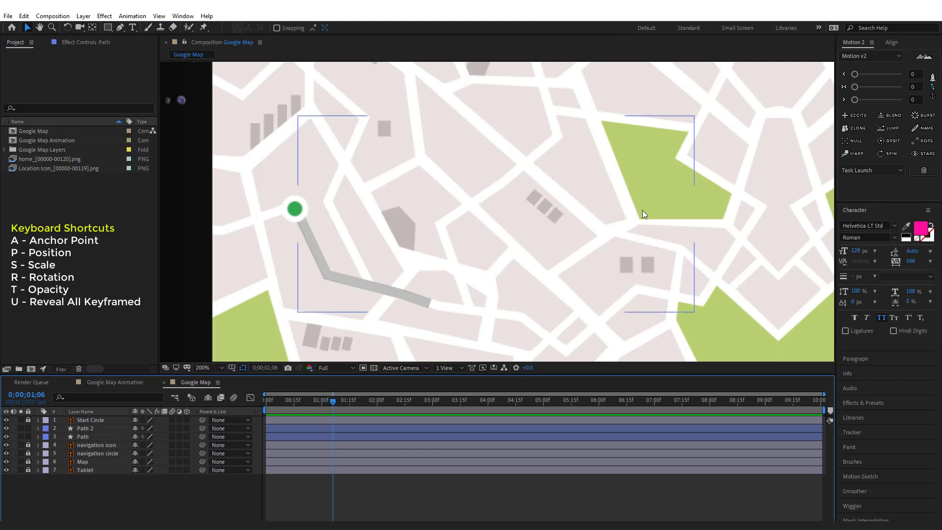
# Step: Unlock the navigation icon and navigation circle layers, and parent the navigation circle to the navigation icon
pyautogui.scroll(-1, 643, 214)
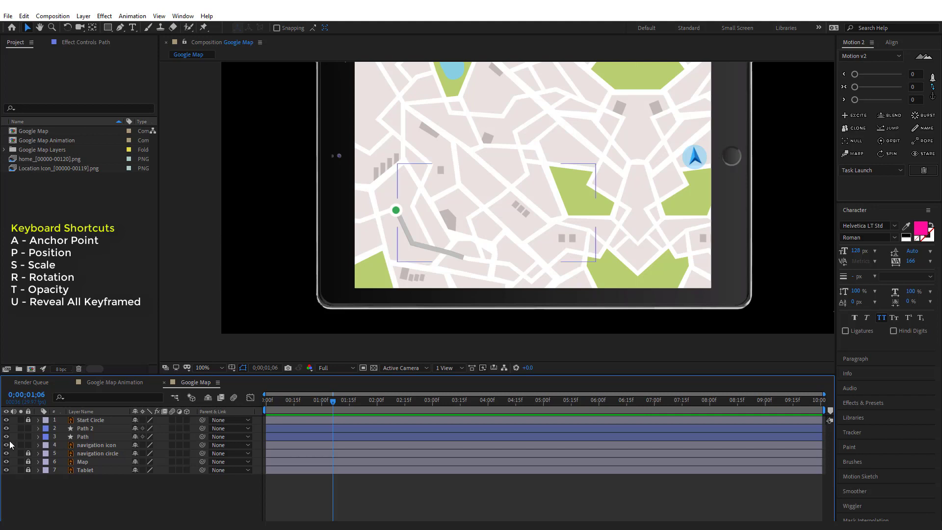
pyautogui.click(79, 445)
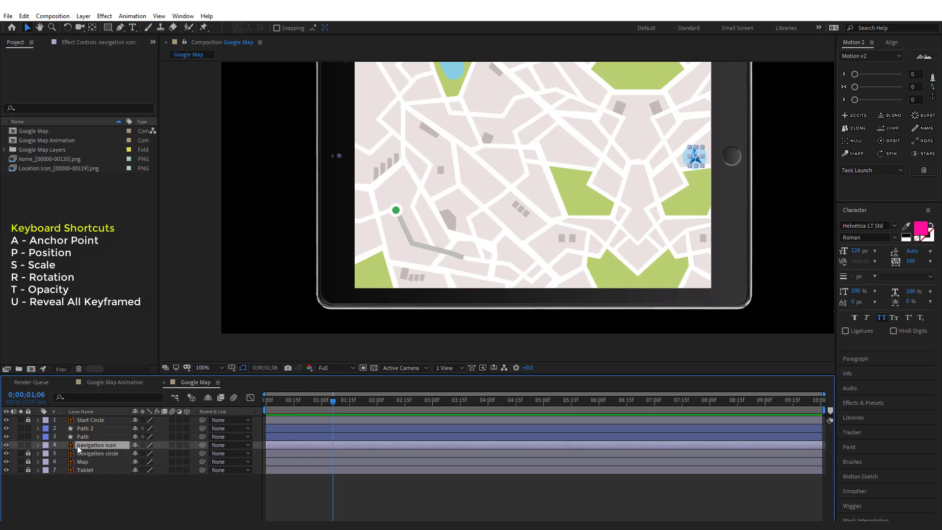
pyautogui.click(28, 453)
pyautogui.click(99, 451)
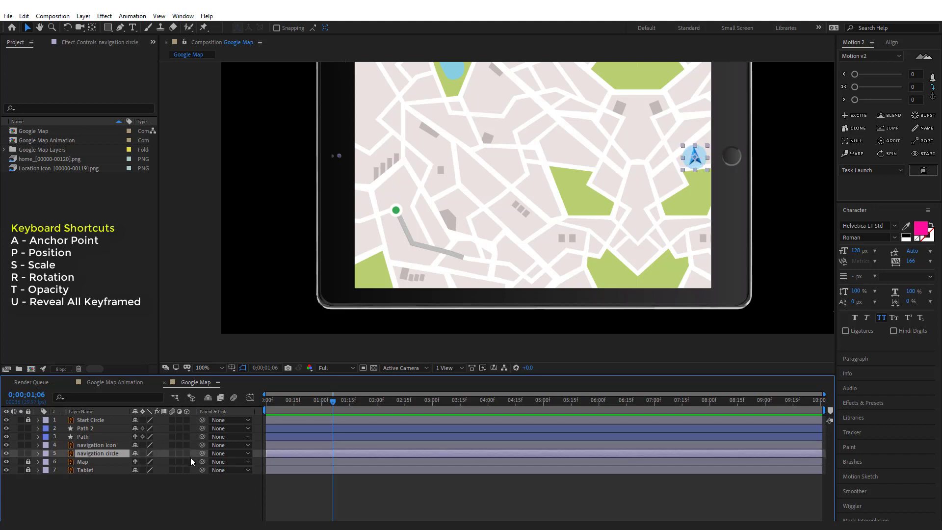
pyautogui.moveTo(204, 453); pyautogui.dragTo(109, 445)
pyautogui.click(109, 445)
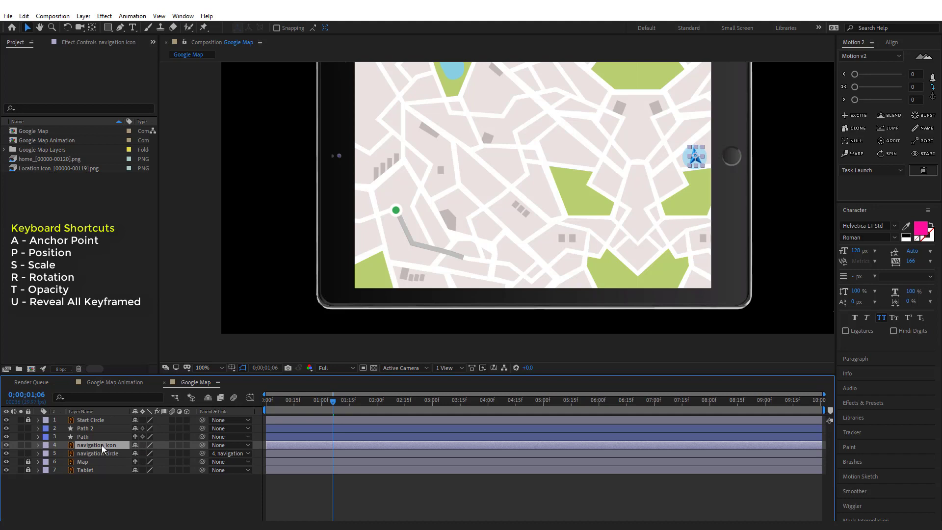
# Step: Expand Path 1 inside Shape 1 of the Path 2 layer and copy its Path property
pyautogui.click(39, 429)
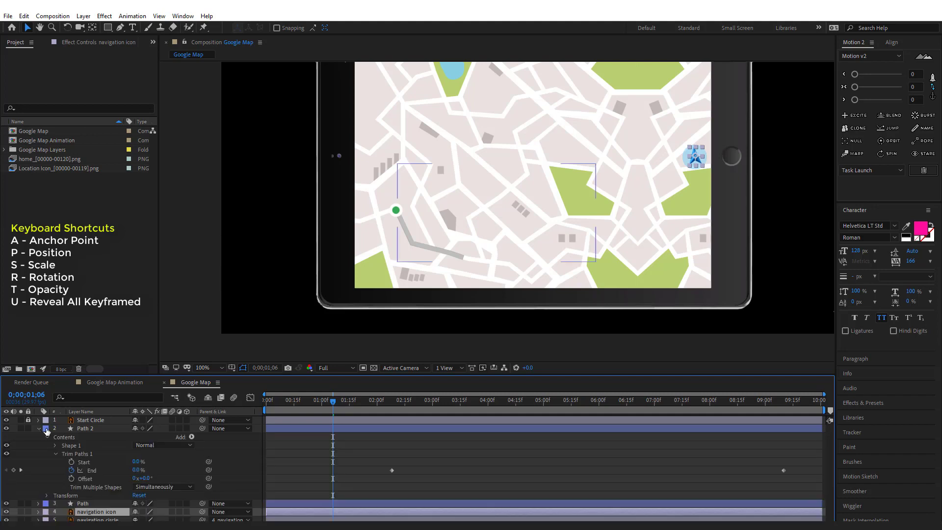
pyautogui.click(55, 453)
pyautogui.click(54, 445)
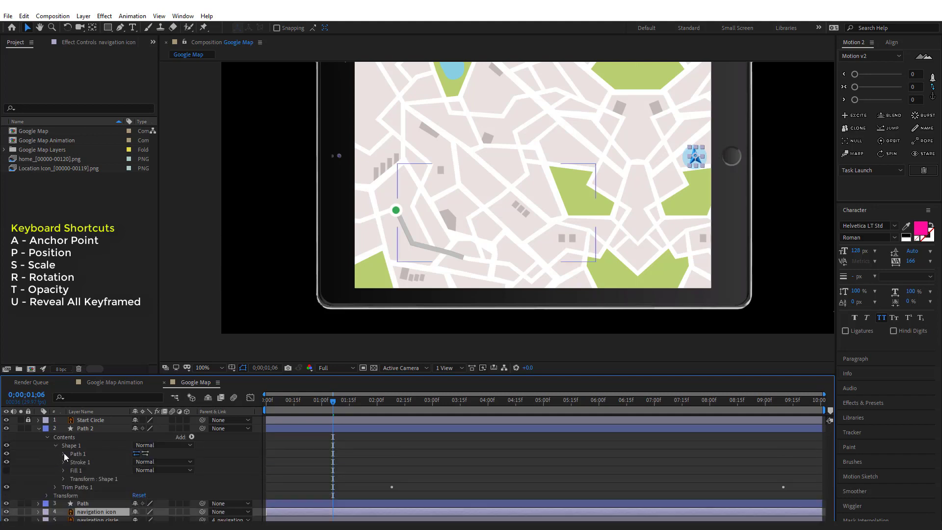
pyautogui.click(64, 453)
pyautogui.click(91, 462)
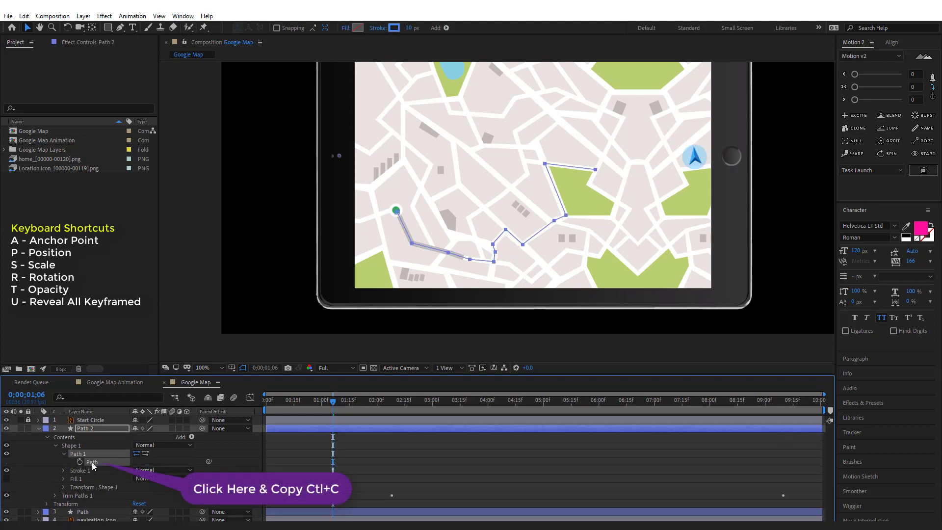
pyautogui.press('.')
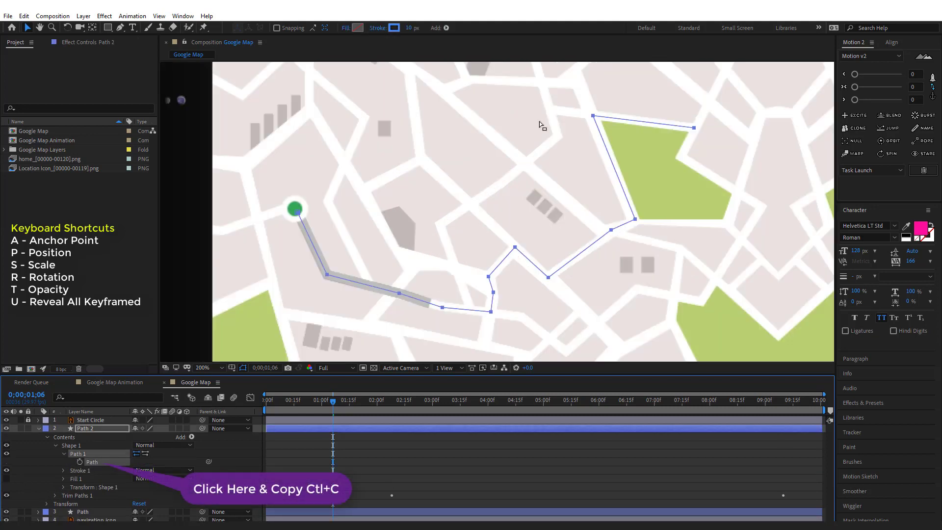
# Step: Enable Position keyframing on the navigation icon layer at 0;00;00;00 and paste the copied path into Position
pyautogui.click(39, 428)
pyautogui.click(84, 447)
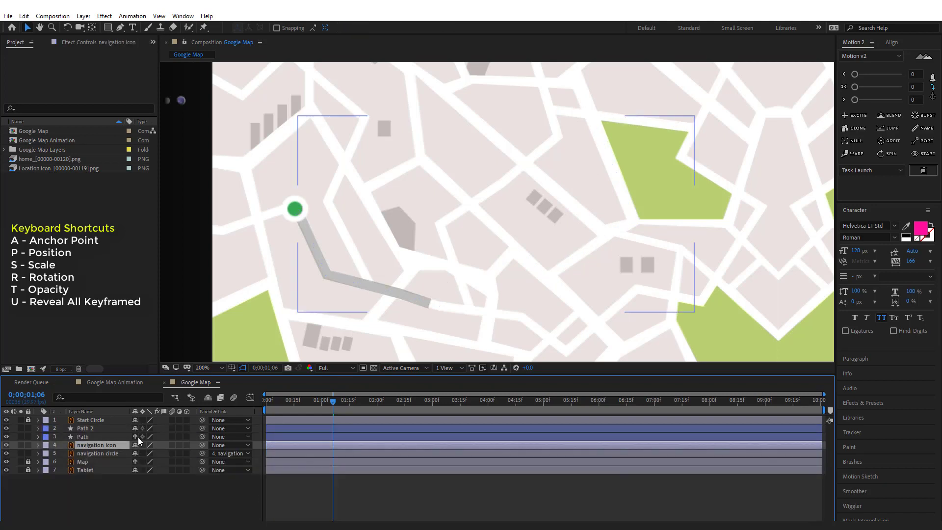
pyautogui.press(',')
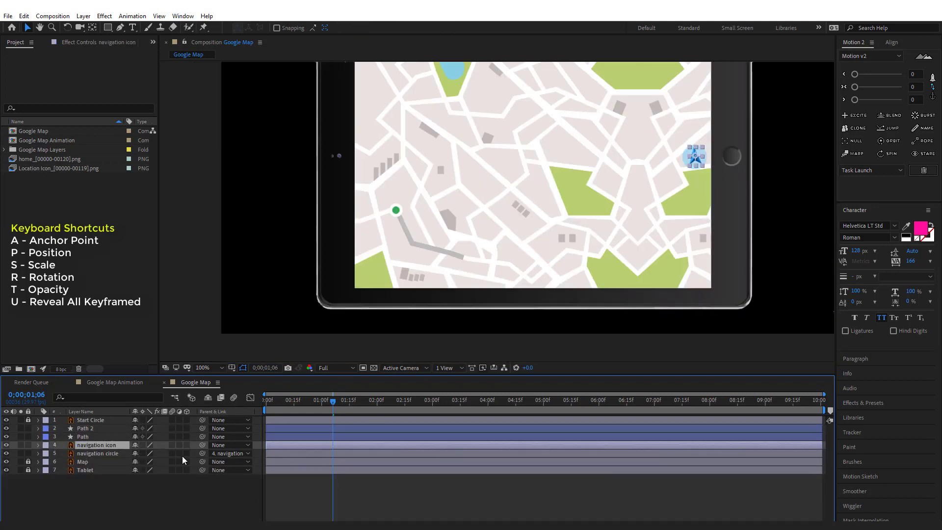
pyautogui.click(280, 401)
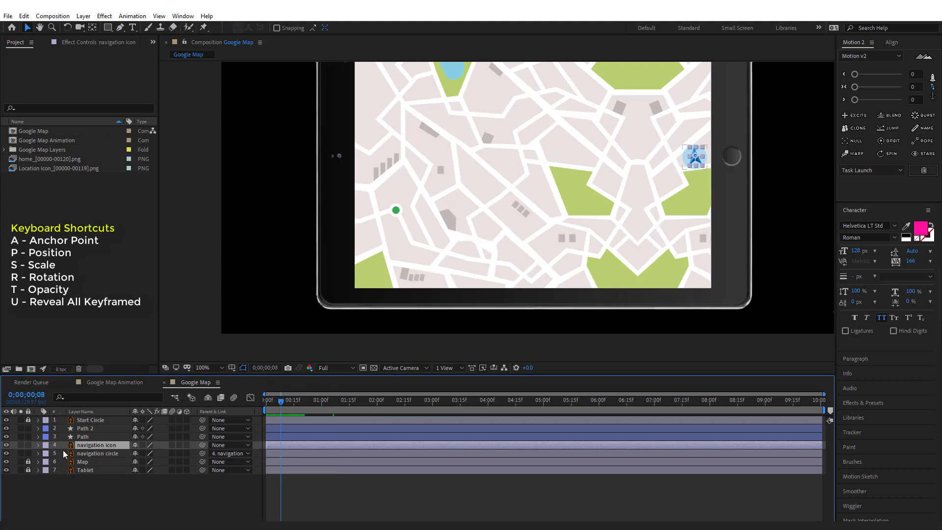
pyautogui.press('p')
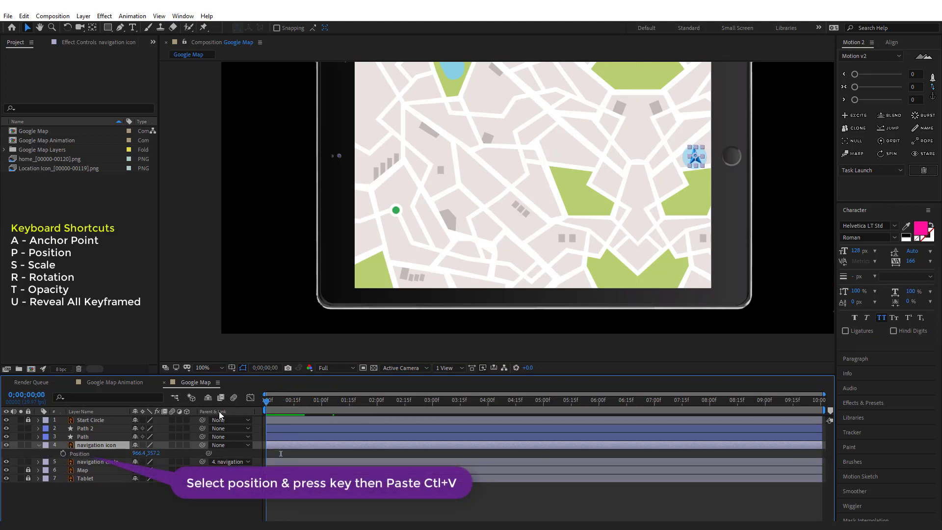
pyautogui.click(63, 453)
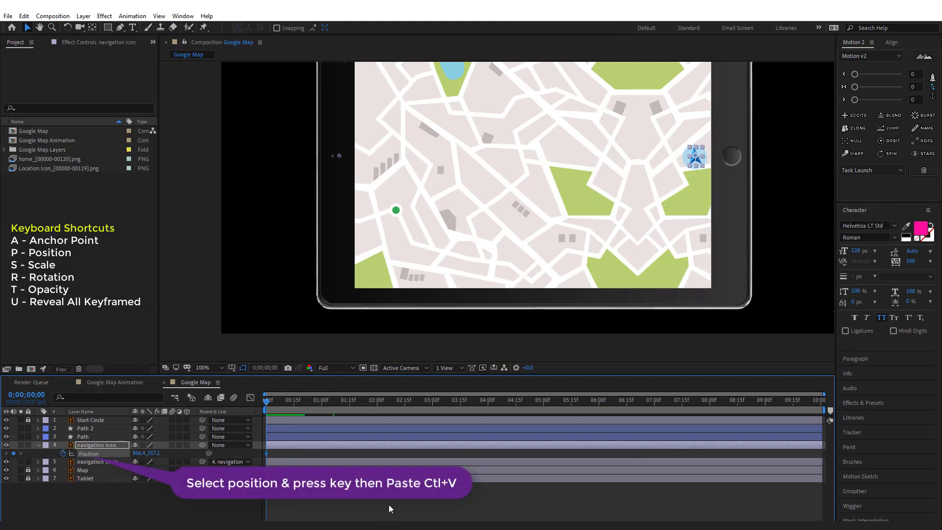
pyautogui.hotkey('ctrl', 'v')
pyautogui.click(307, 438)
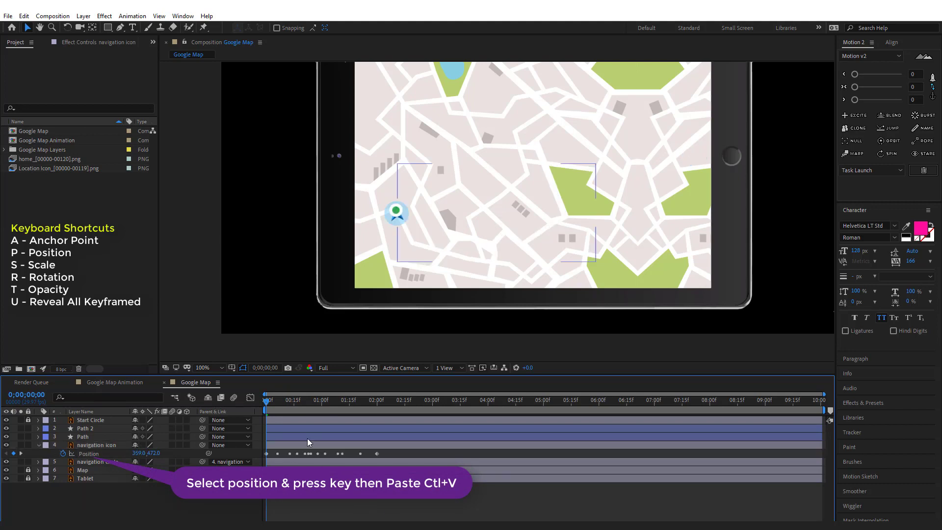
# Step: Reveal Path 2's keyframes and shift all the navigation icon's Position keyframes to start at 0;00;02;08, matching Path 2's first End keyframe
pyautogui.moveTo(267, 400); pyautogui.dragTo(314, 401)
pyautogui.click(95, 429)
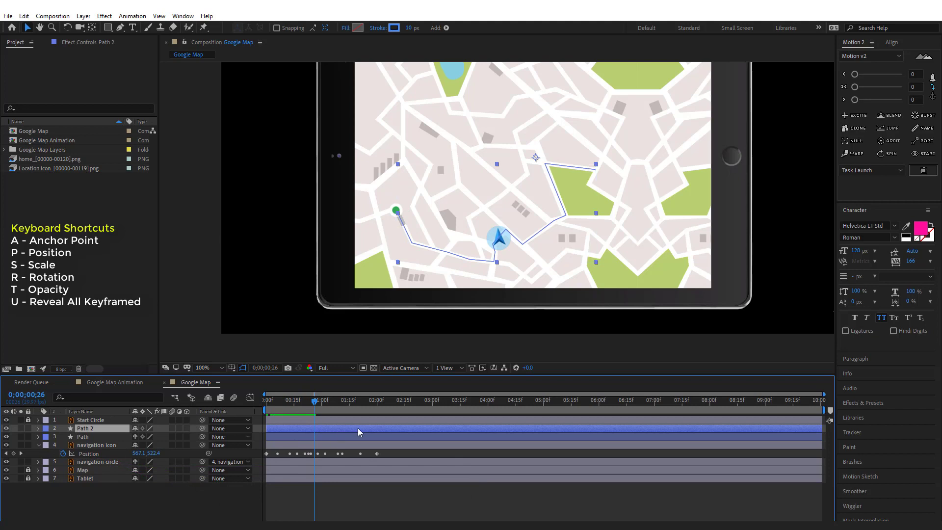
pyautogui.press('u')
pyautogui.click(355, 507)
pyautogui.click(388, 401)
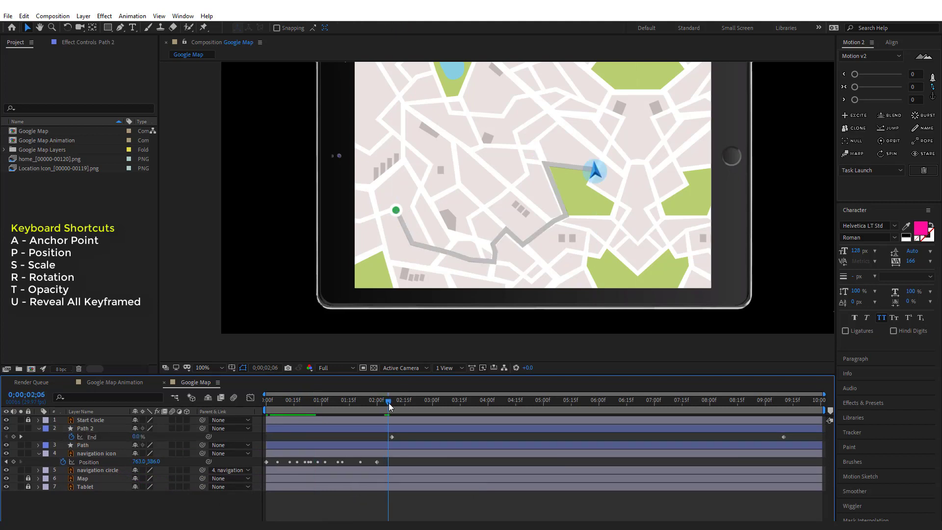
pyautogui.moveTo(389, 404); pyautogui.dragTo(392, 403)
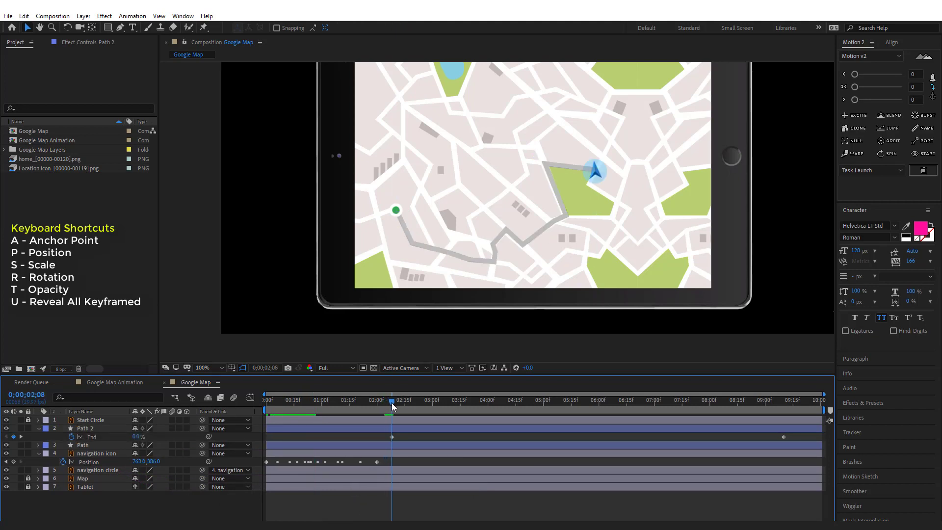
pyautogui.click(393, 428)
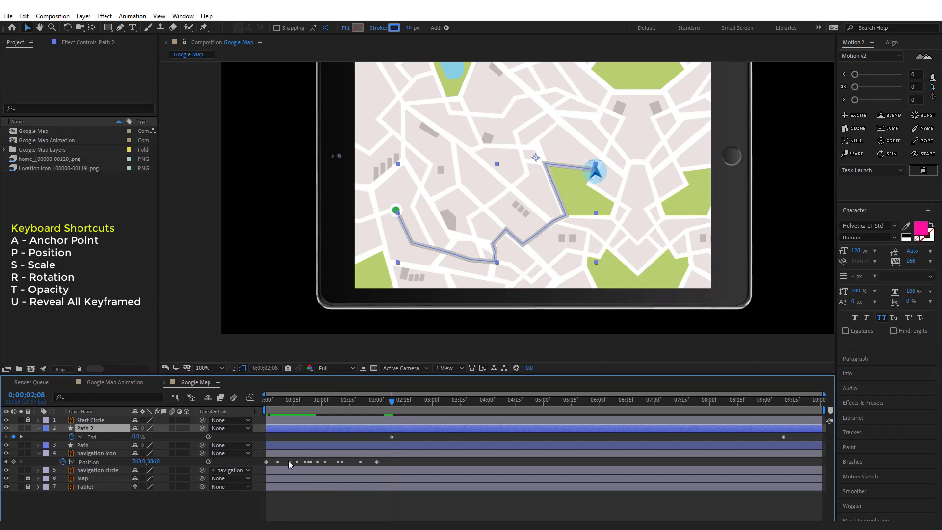
pyautogui.moveTo(385, 464)
pyautogui.mouseDown()
pyautogui.moveTo(256, 485)
pyautogui.moveTo(268, 466)
pyautogui.moveTo(394, 466)
pyautogui.mouseUp()
pyautogui.click(466, 520)
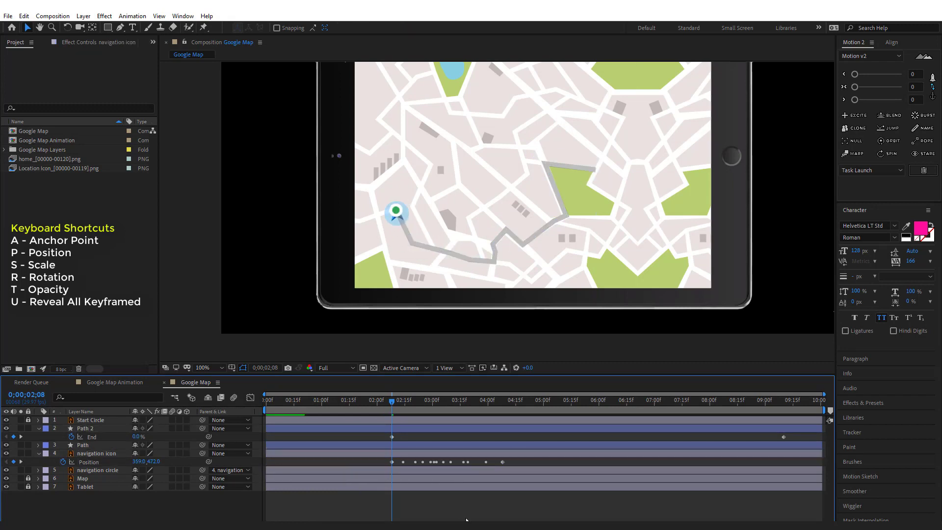
# Step: Stretch the navigation icon's Position keyframes to end at 0;00;09;10, matching Path 2's last End keyframe, and check the motion
pyautogui.moveTo(501, 462); pyautogui.dragTo(783, 461)
pyautogui.click(781, 404)
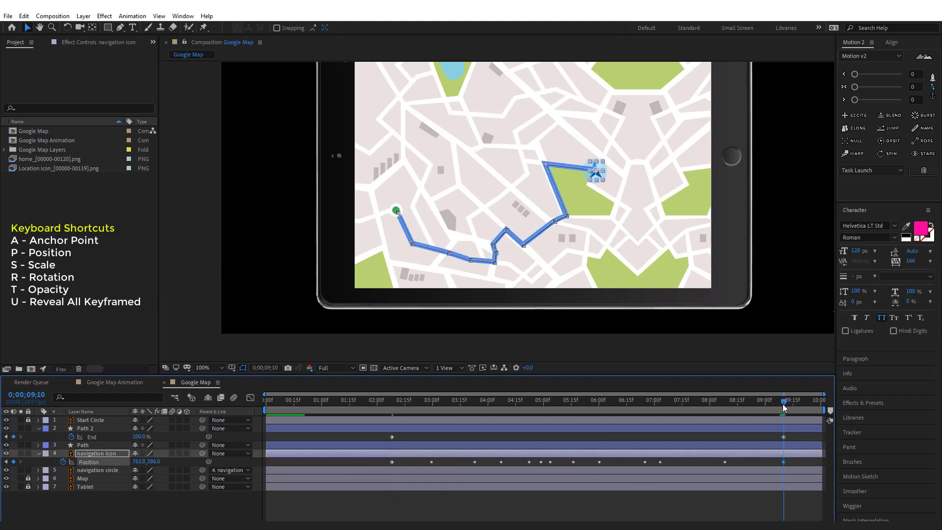
pyautogui.click(745, 497)
pyautogui.moveTo(764, 404); pyautogui.dragTo(499, 439)
# Step: Move the navigation icon layer directly below Start Circle and the navigation circle layer directly beneath the icon, above Path 2
pyautogui.click(87, 455)
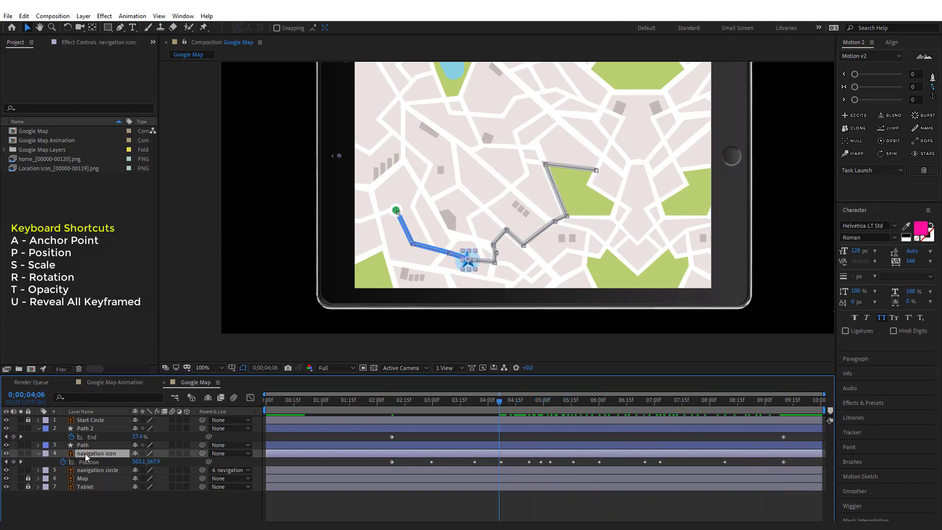
pyautogui.moveTo(82, 447); pyautogui.dragTo(81, 425)
pyautogui.click(392, 503)
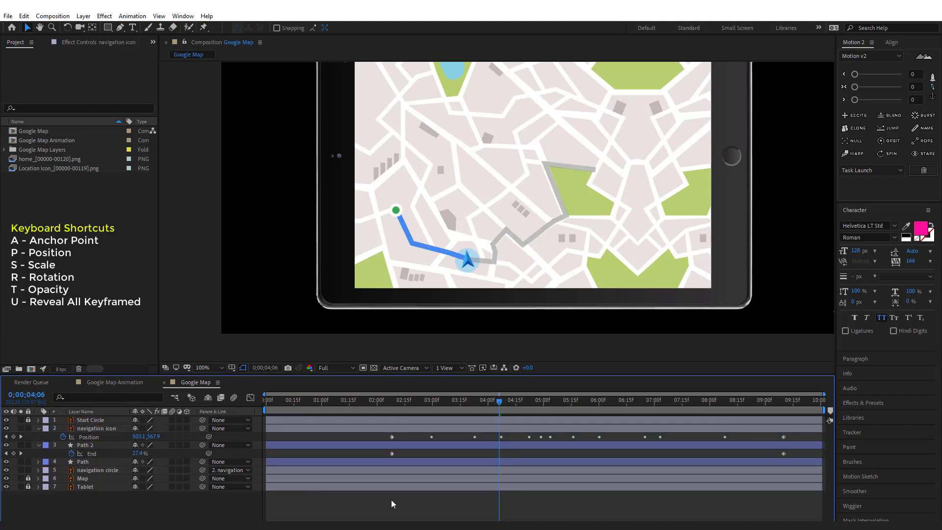
pyautogui.moveTo(86, 470); pyautogui.dragTo(81, 426)
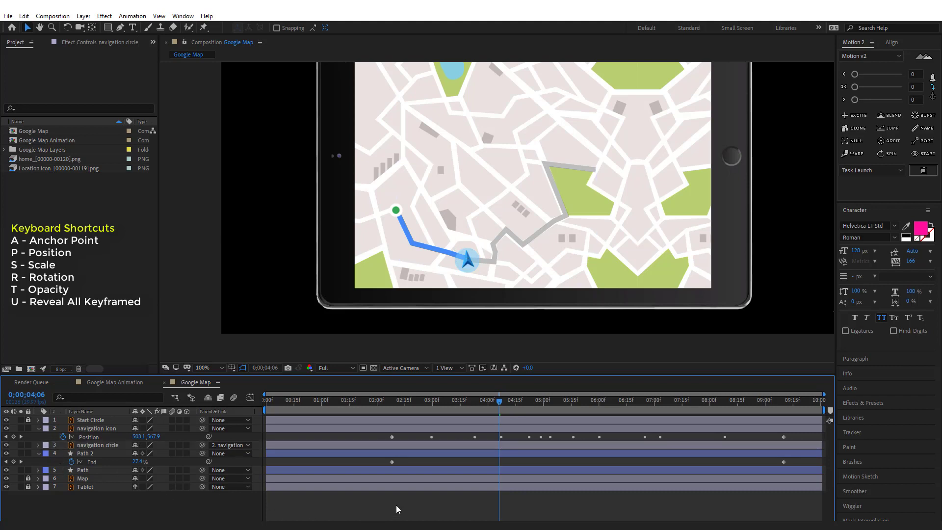
# Step: Set the navigation icon layer's Auto-Orientation to Orient Along Path
pyautogui.moveTo(517, 411)
pyautogui.mouseDown()
pyautogui.moveTo(353, 402)
pyautogui.moveTo(400, 413)
pyautogui.moveTo(521, 410)
pyautogui.mouseUp()
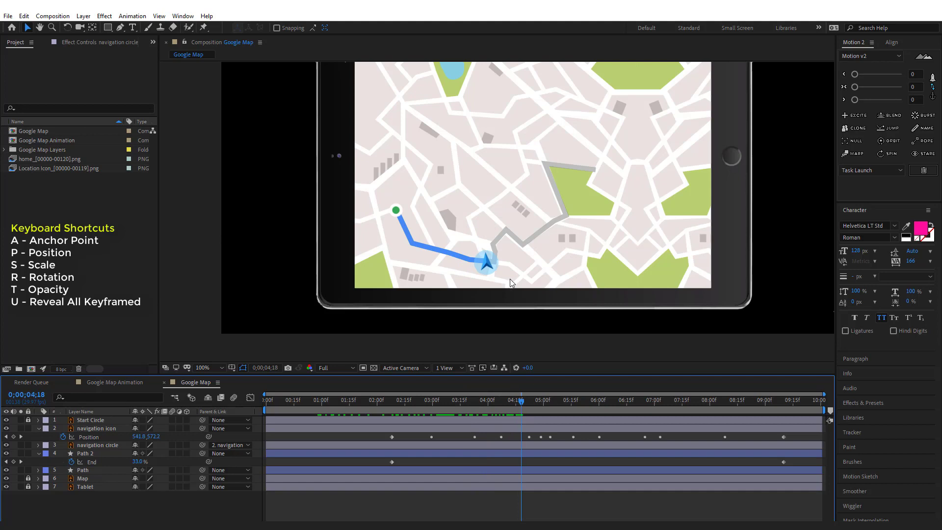
pyautogui.press('.')
pyautogui.moveTo(574, 319); pyautogui.dragTo(574, 276)
pyautogui.click(474, 264)
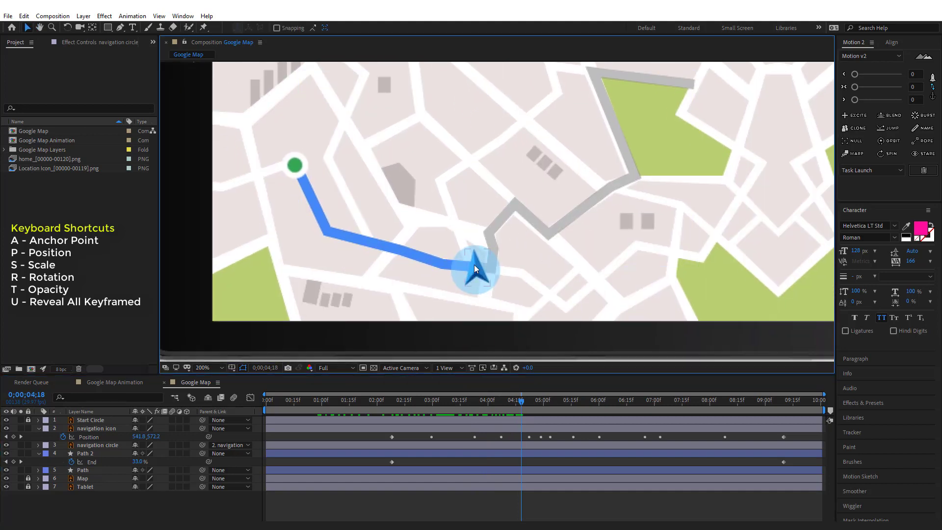
pyautogui.click(475, 264)
pyautogui.click(210, 490)
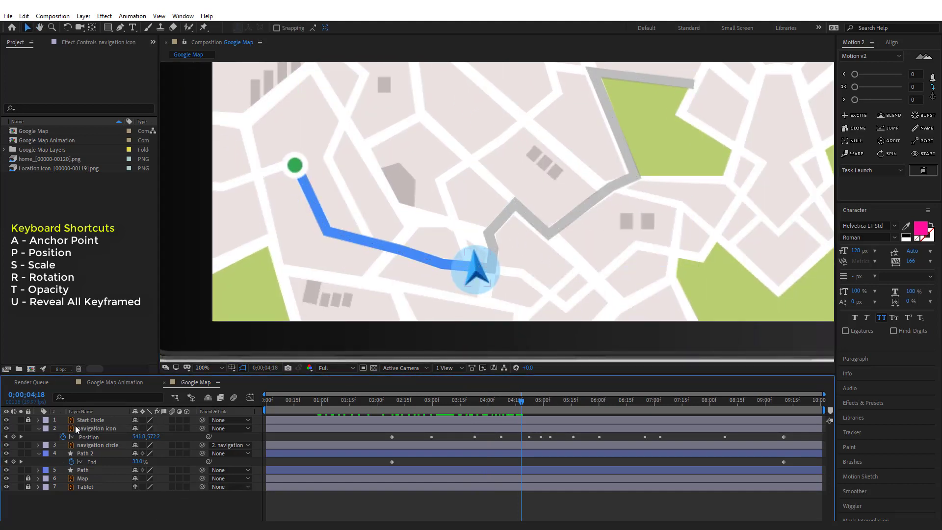
pyautogui.click(89, 429)
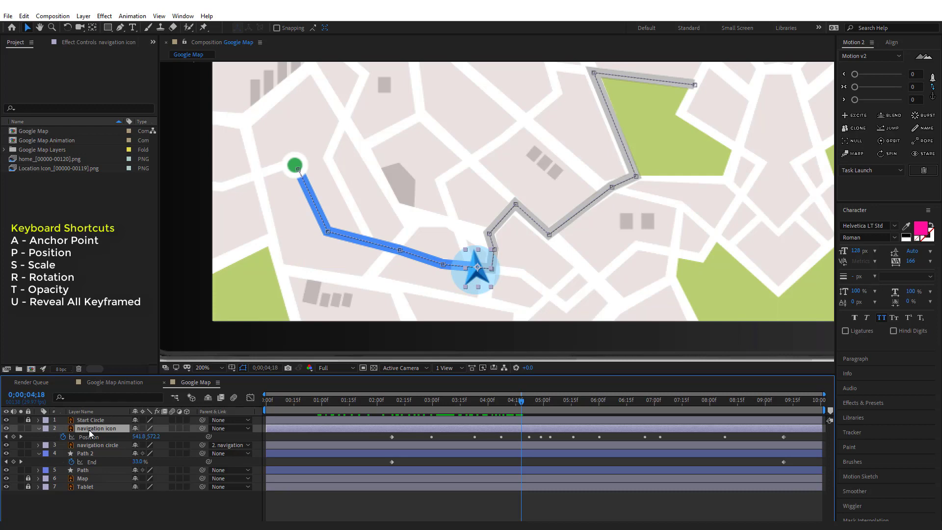
pyautogui.rightClick(89, 430)
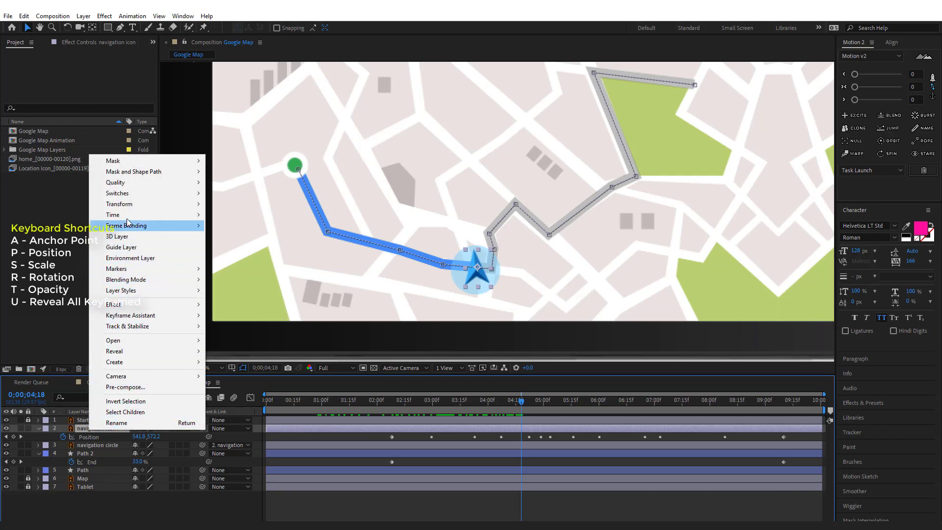
pyautogui.moveTo(128, 207)
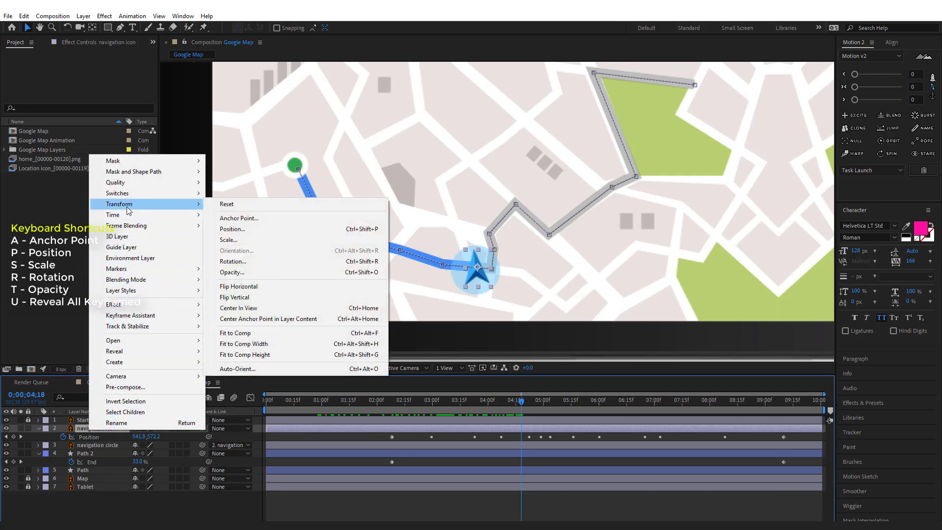
pyautogui.click(238, 369)
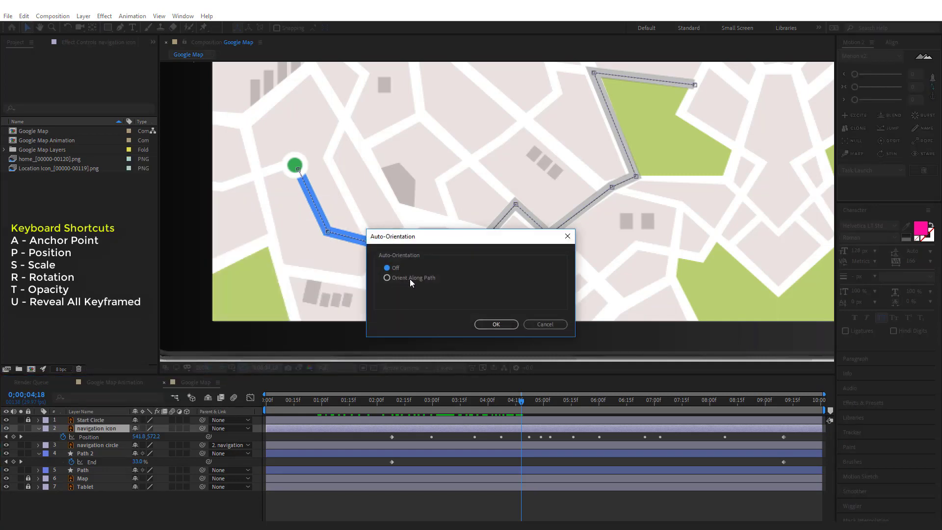
pyautogui.click(485, 323)
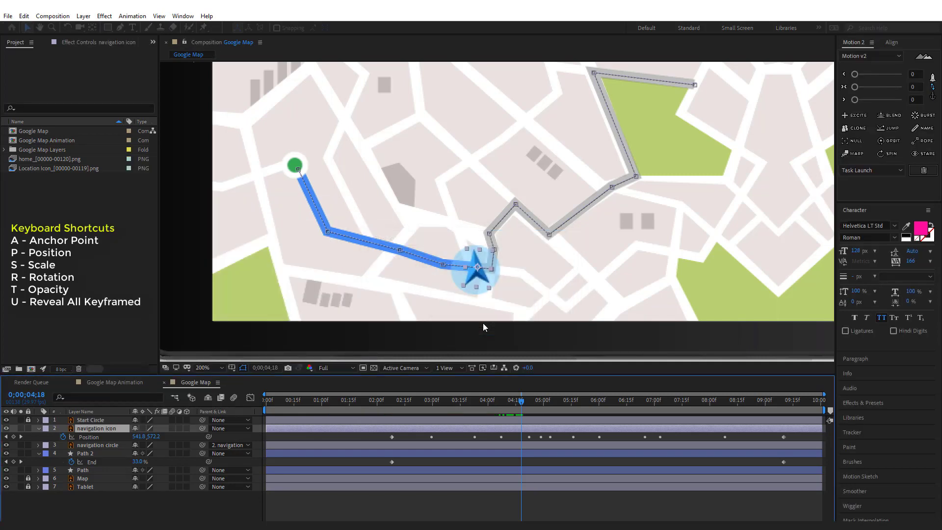
# Step: Set the navigation icon's Rotation to 0x+100° so the arrow points along the route, and check its direction up to 0;00;08;06
pyautogui.moveTo(383, 404); pyautogui.dragTo(510, 403)
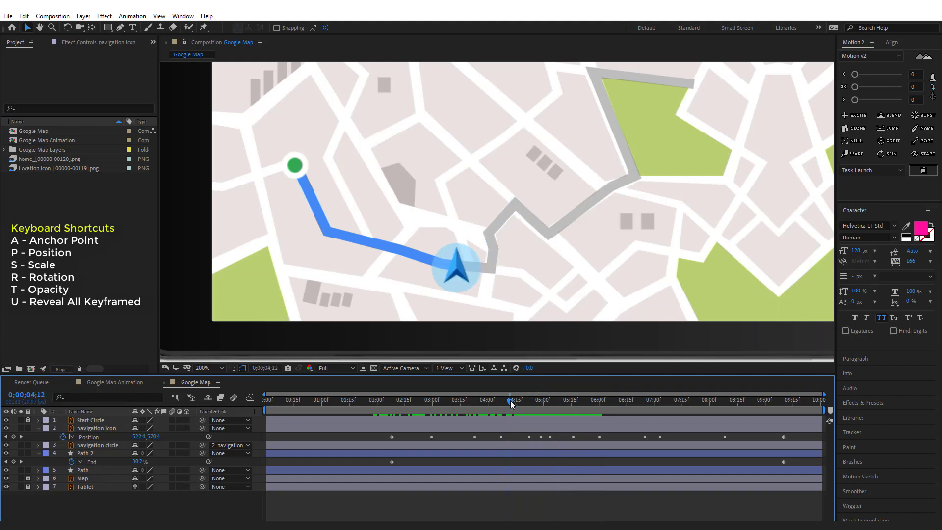
pyautogui.click(97, 428)
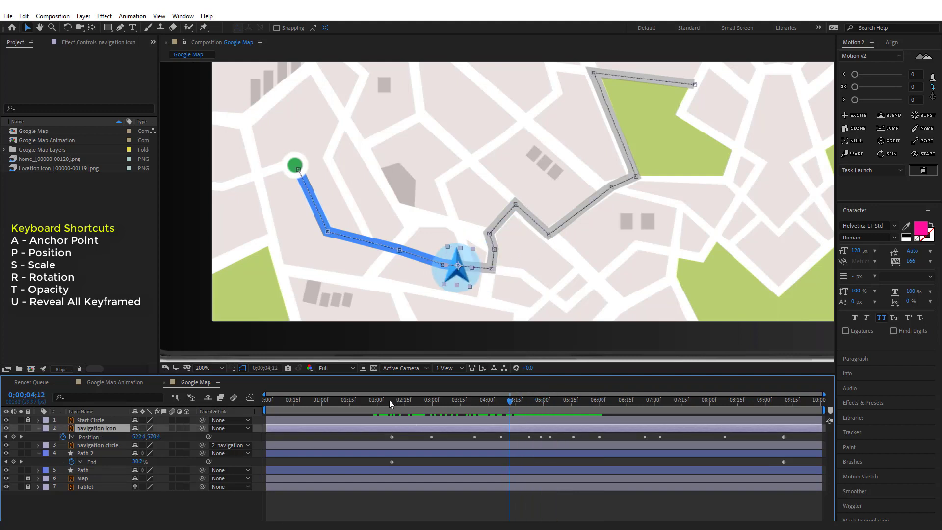
pyautogui.moveTo(390, 399); pyautogui.dragTo(412, 414)
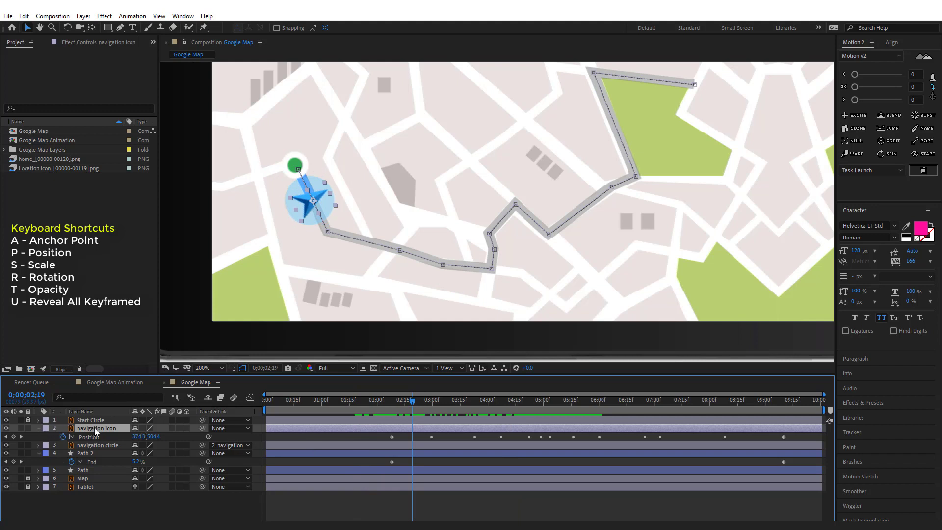
pyautogui.click(39, 429)
pyautogui.click(39, 429)
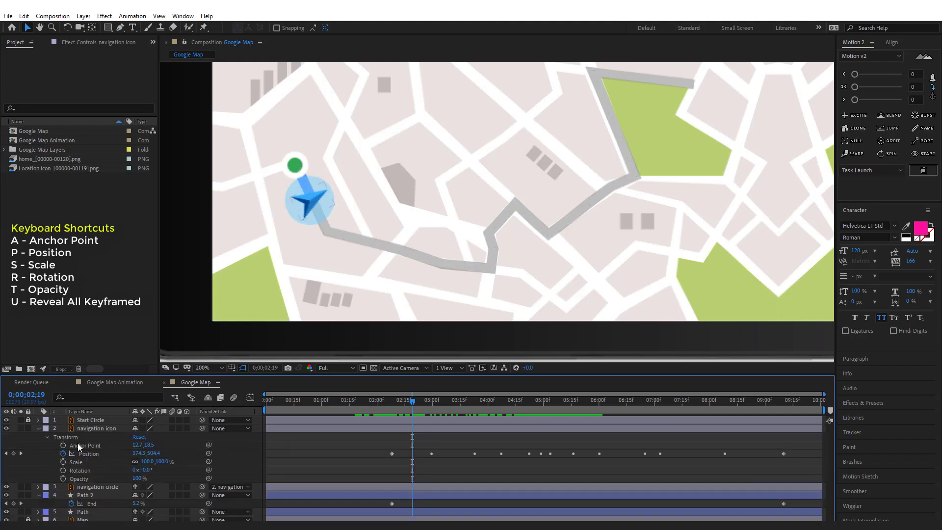
pyautogui.moveTo(146, 469); pyautogui.dragTo(202, 475)
pyautogui.click(202, 474)
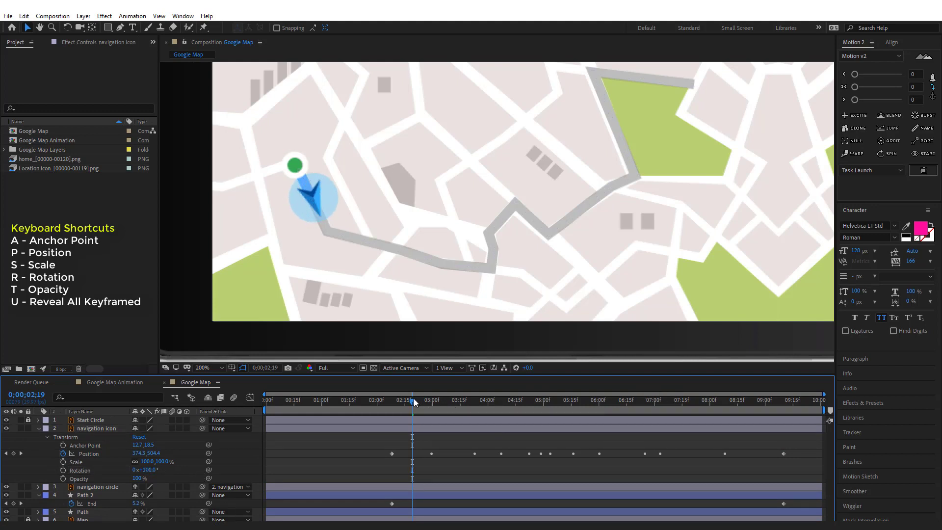
pyautogui.moveTo(413, 402); pyautogui.dragTo(718, 390)
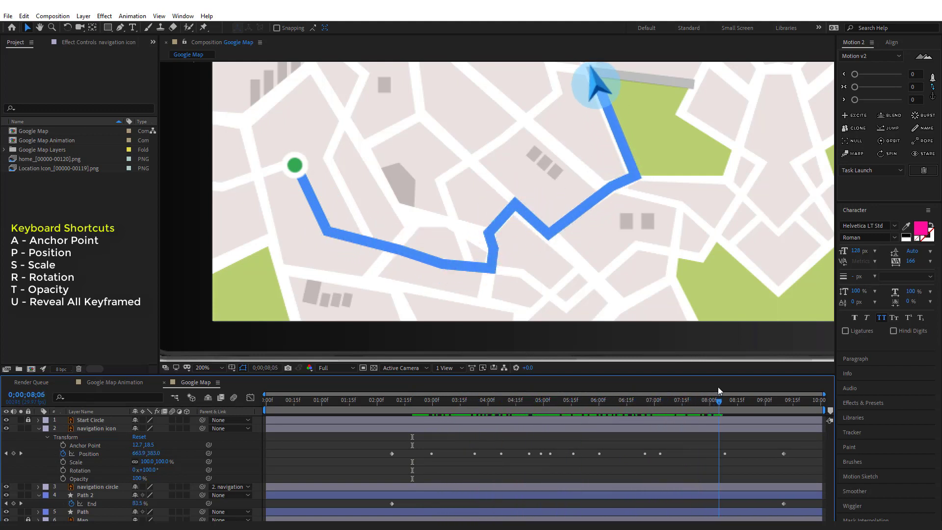
# Step: Collapse the expanded navigation icon and Path 2 properties and preview the whole route animation
pyautogui.scroll(-1, 633, 209)
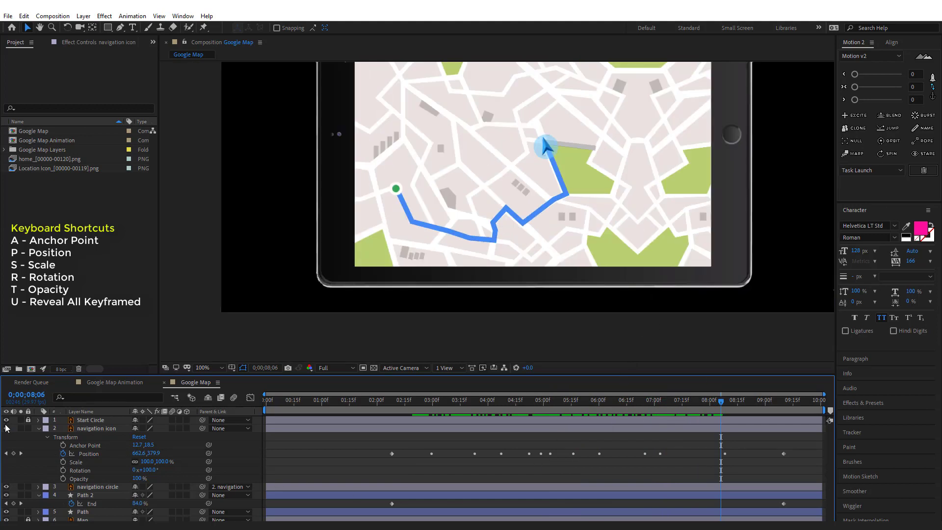
pyautogui.click(39, 429)
pyautogui.click(38, 445)
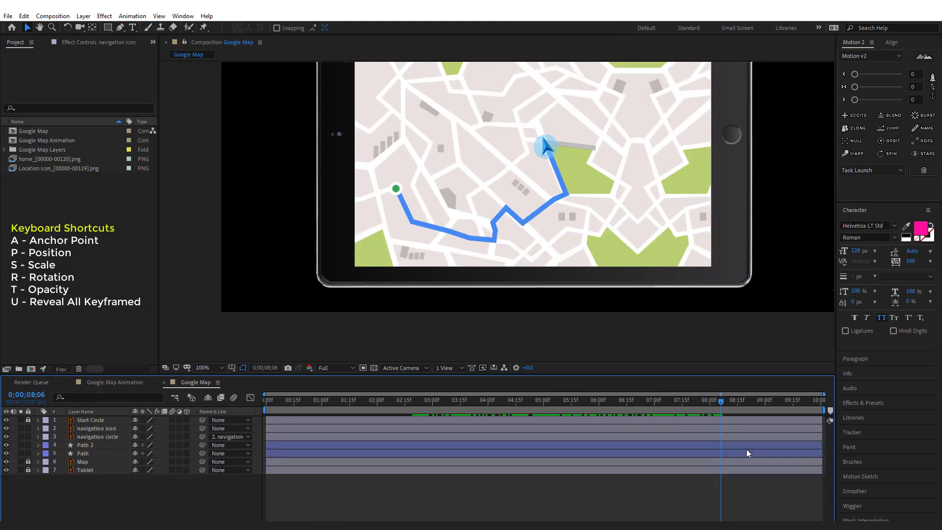
pyautogui.moveTo(728, 405); pyautogui.dragTo(824, 404)
pyautogui.press('space')
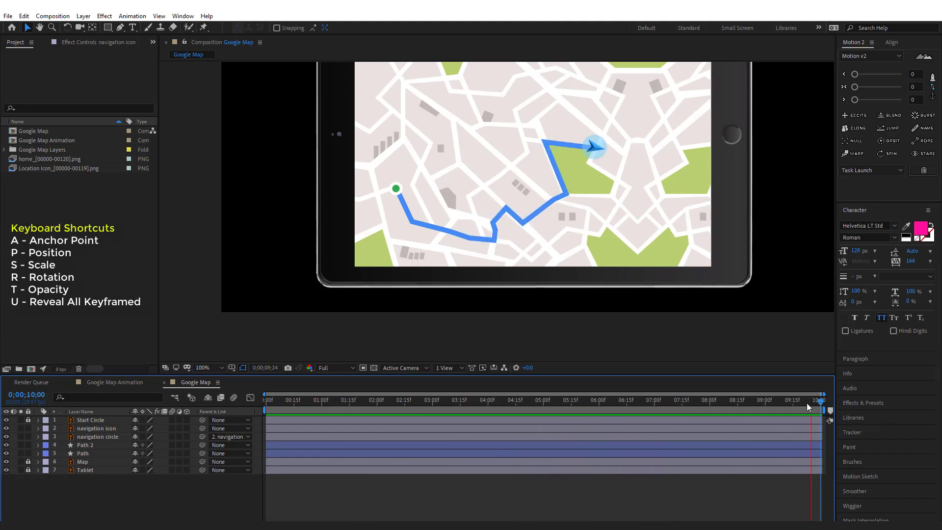
pyautogui.moveTo(806, 401); pyautogui.dragTo(272, 443)
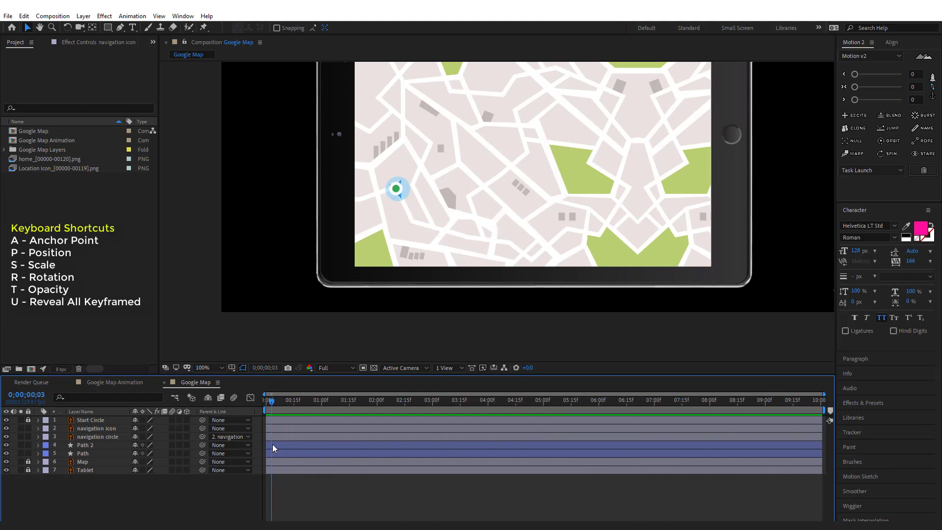
# Step: Trim the start of the navigation icon and navigation circle layers to 0;00;02;07, just before the first Position keyframe
pyautogui.moveTo(272, 403); pyautogui.dragTo(391, 411)
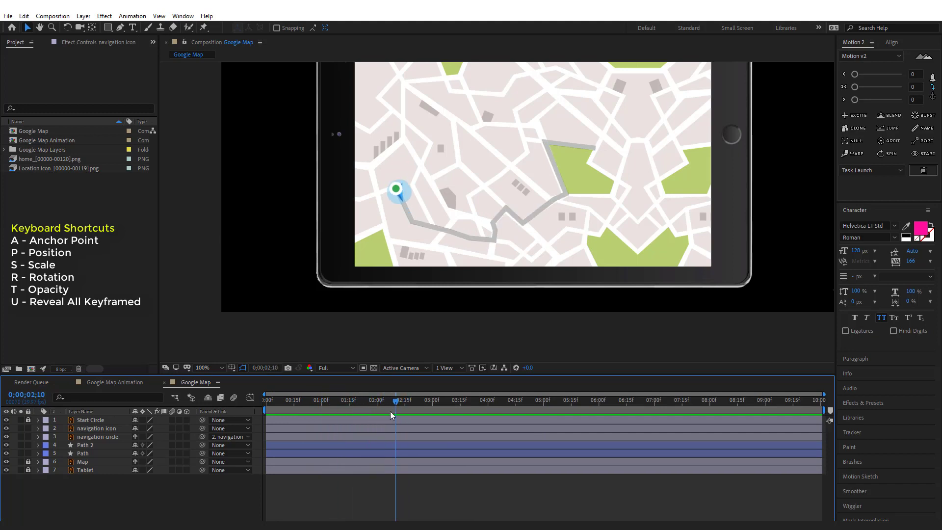
pyautogui.click(95, 427)
pyautogui.keyDown('shift'); pyautogui.click(90, 435); pyautogui.keyUp('shift')
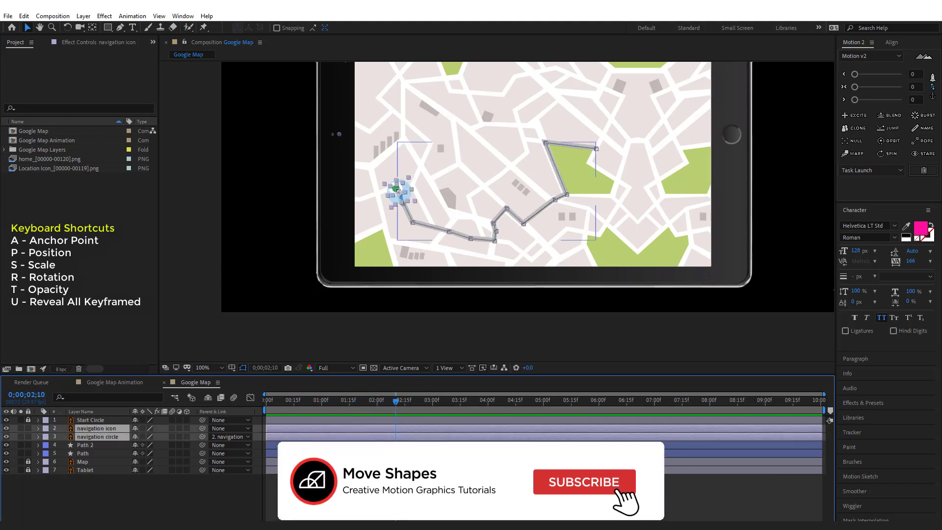
pyautogui.press('u')
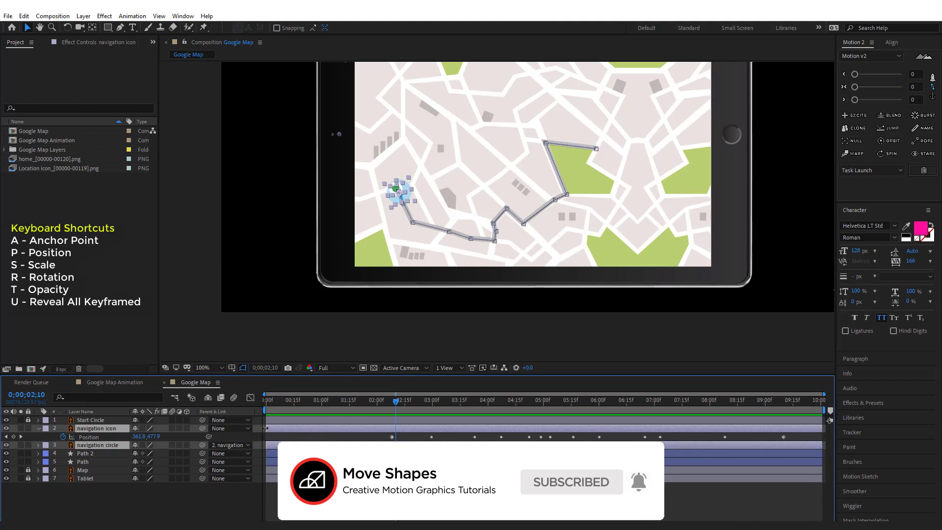
pyautogui.moveTo(265, 427); pyautogui.dragTo(390, 443)
# Step: Keyframe Opacity on the navigation icon and navigation circle from 0% at 0;00;02;07 to 100% at 0;00;02;13
pyautogui.moveTo(396, 404); pyautogui.dragTo(400, 403)
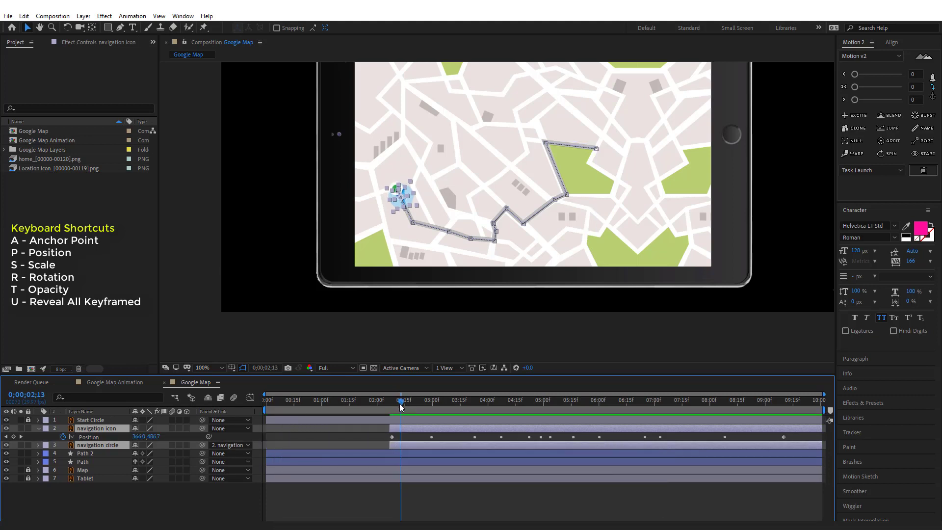
pyautogui.press('t')
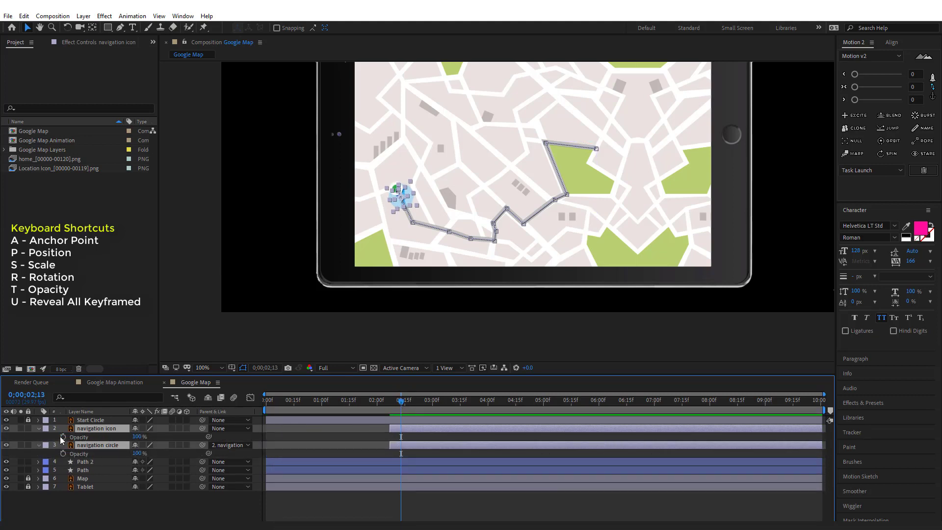
pyautogui.hotkey('alt', 'shift', 't')
pyautogui.moveTo(400, 401); pyautogui.dragTo(389, 403)
pyautogui.moveTo(89, 437); pyautogui.dragTo(55, 457)
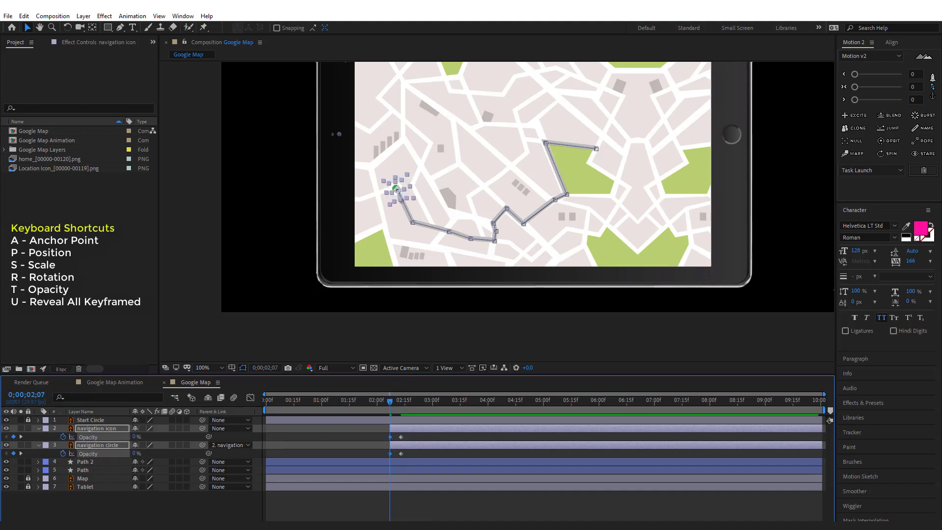
# Step: Preview the navigation marker's fade-in and its movement along the blue route
pyautogui.click(559, 516)
pyautogui.press('space')
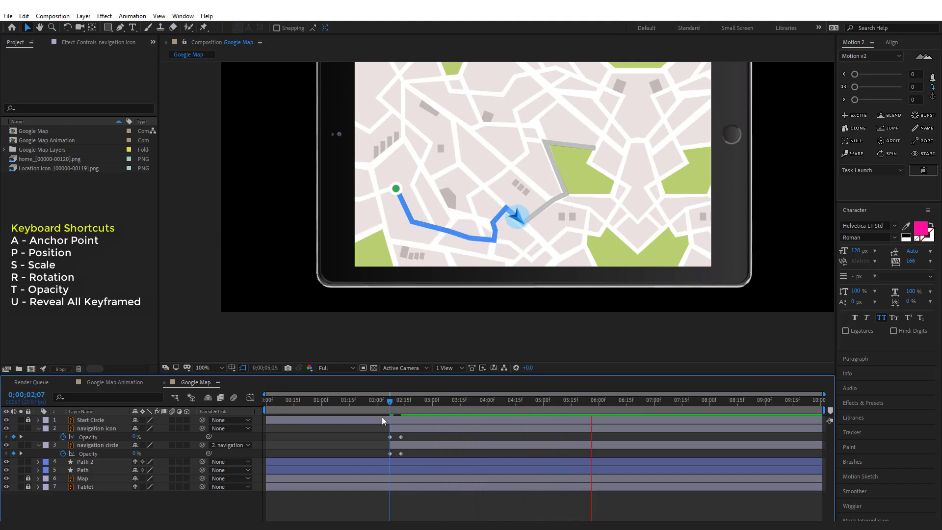
pyautogui.click(423, 401)
pyautogui.moveTo(431, 399)
pyautogui.mouseDown()
pyautogui.moveTo(786, 402)
pyautogui.moveTo(454, 404)
pyautogui.mouseUp()
pyautogui.moveTo(434, 436)
pyautogui.mouseDown()
pyautogui.moveTo(327, 437)
pyautogui.moveTo(449, 447)
pyautogui.mouseUp()
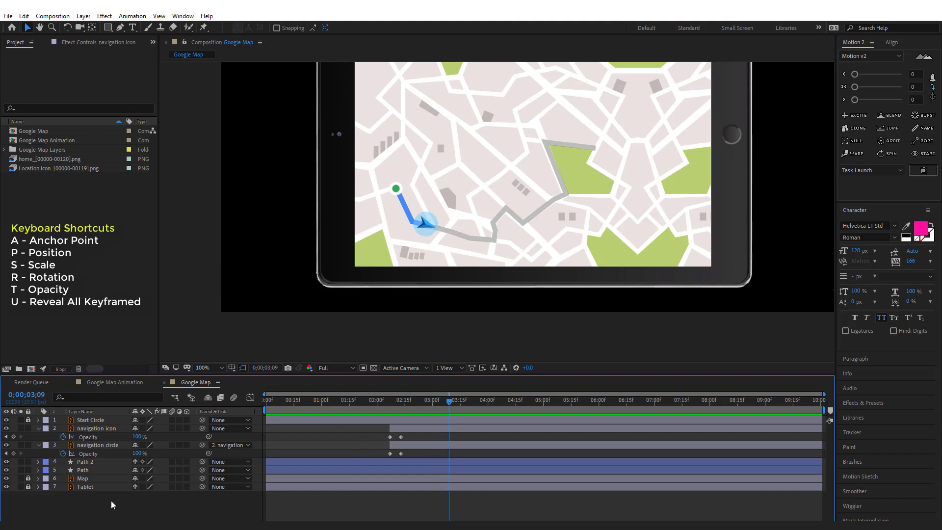
# Step: Collapse the navigation icon and navigation circle layers' properties and unlock the Start Circle layer
pyautogui.click(38, 428)
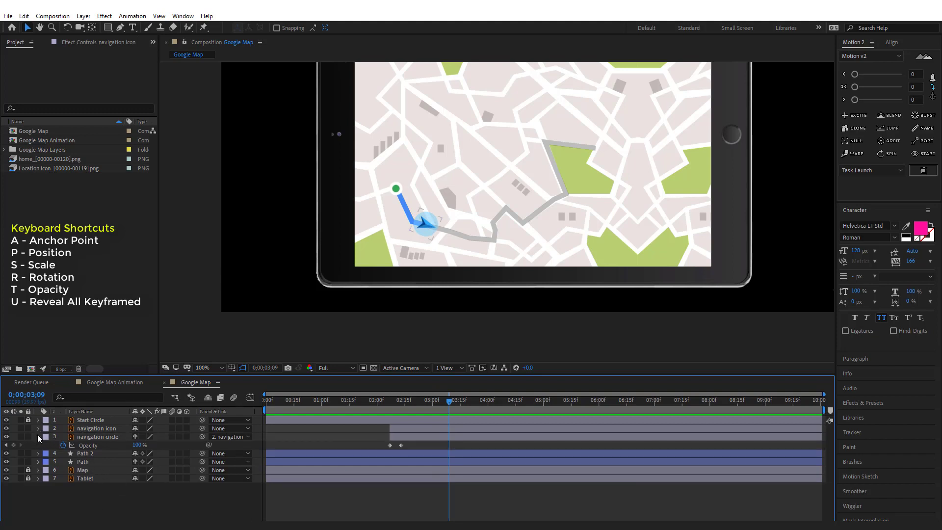
pyautogui.click(38, 435)
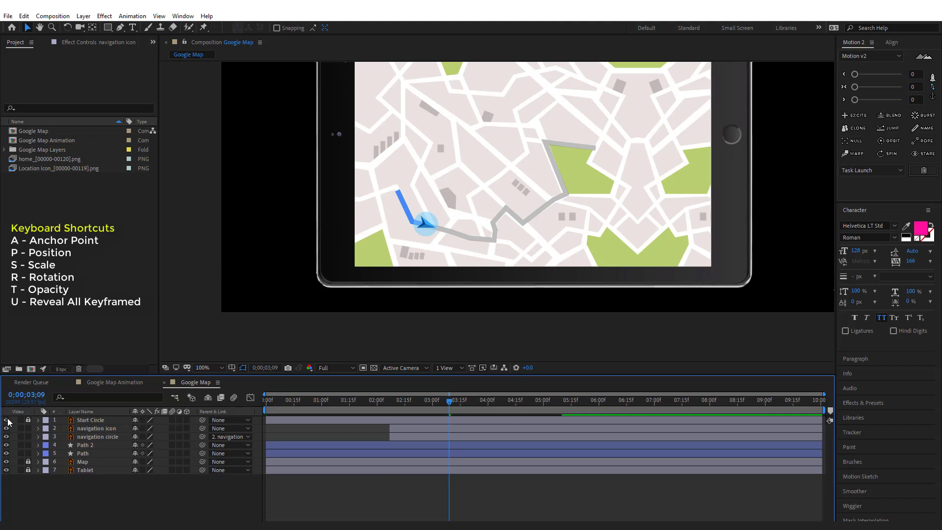
pyautogui.click(86, 419)
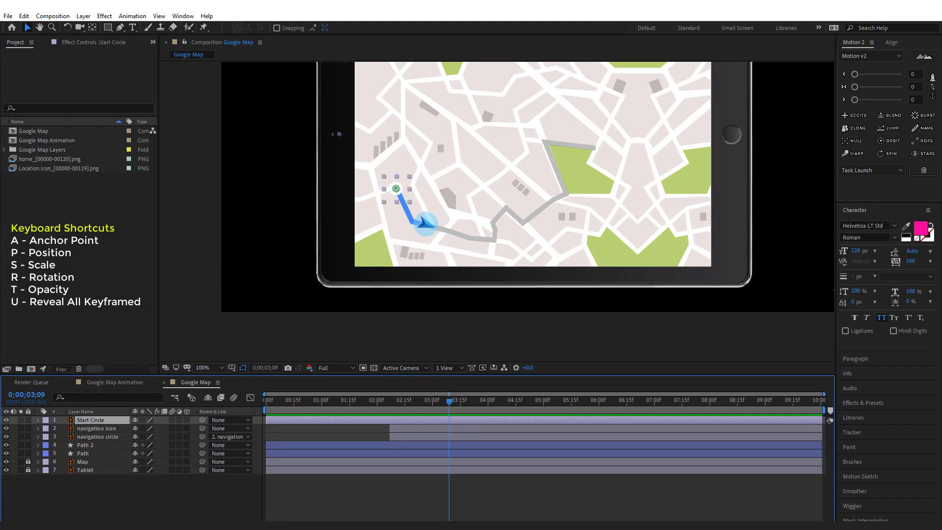
pyautogui.click(345, 436)
# Step: Duplicate the Start Circle layer and place the copy on the far end of the grey route beside the green park
pyautogui.click(87, 420)
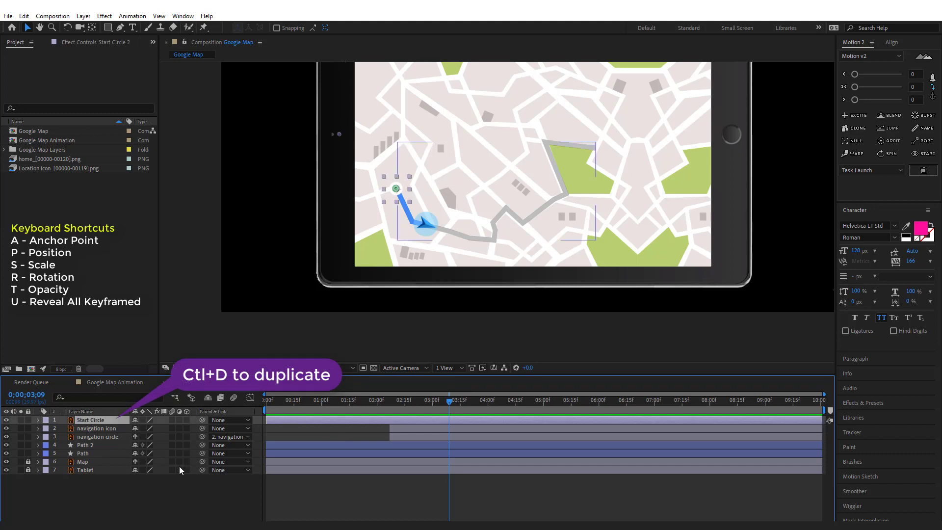
pyautogui.hotkey('ctrl', 'd')
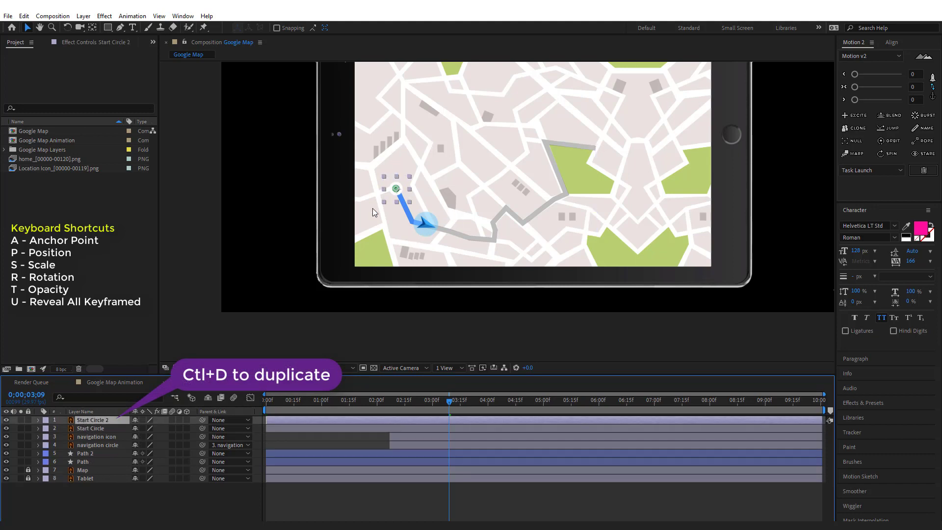
pyautogui.moveTo(401, 192); pyautogui.dragTo(599, 153)
pyautogui.scroll(4, 622, 154)
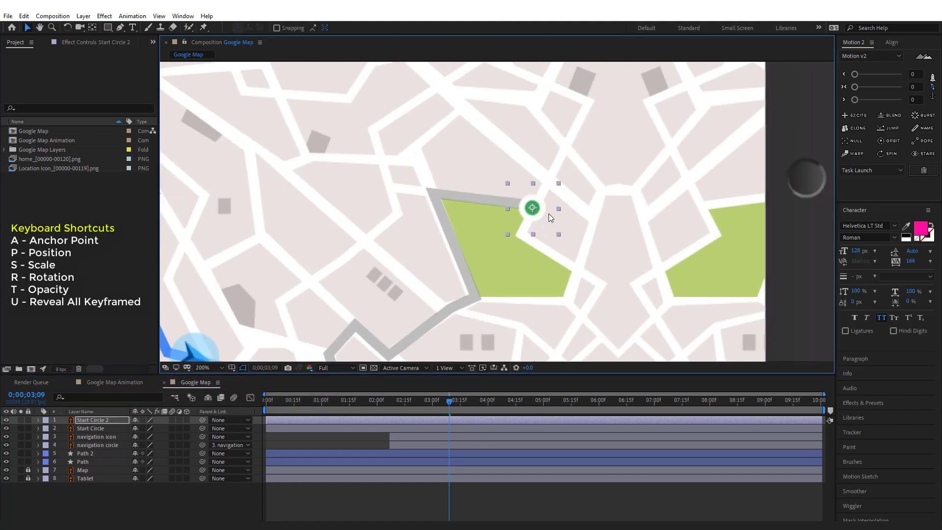
pyautogui.moveTo(563, 206)
pyautogui.mouseDown()
pyautogui.moveTo(598, 185)
pyautogui.moveTo(573, 201)
pyautogui.mouseUp()
pyautogui.scroll(-5, 608, 205)
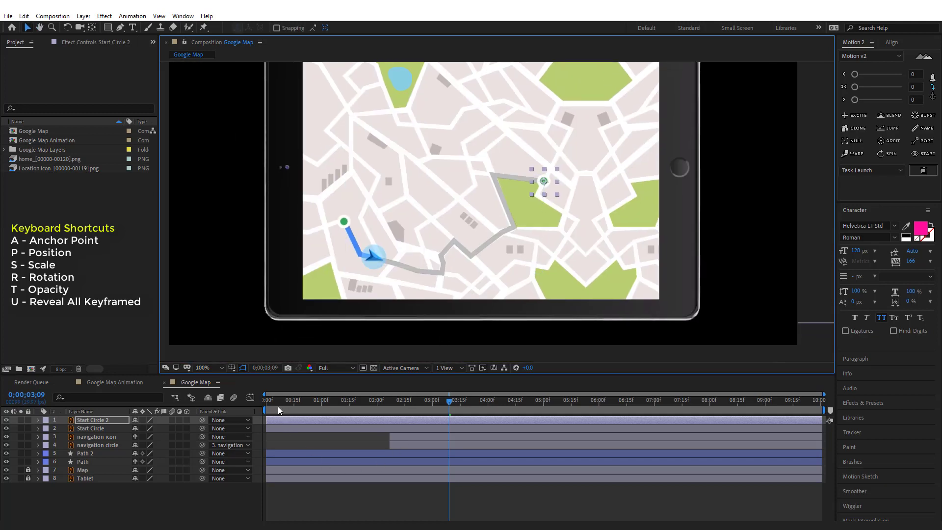
# Step: Set the duplicated circle layer, Start Circle 2, to start at 0;00;02;05, just before the navigation layers appear
pyautogui.moveTo(276, 400); pyautogui.dragTo(386, 404)
pyautogui.moveTo(297, 420); pyautogui.dragTo(391, 404)
pyautogui.hotkey('ctrl', 'shift', 'a')
pyautogui.click(396, 420)
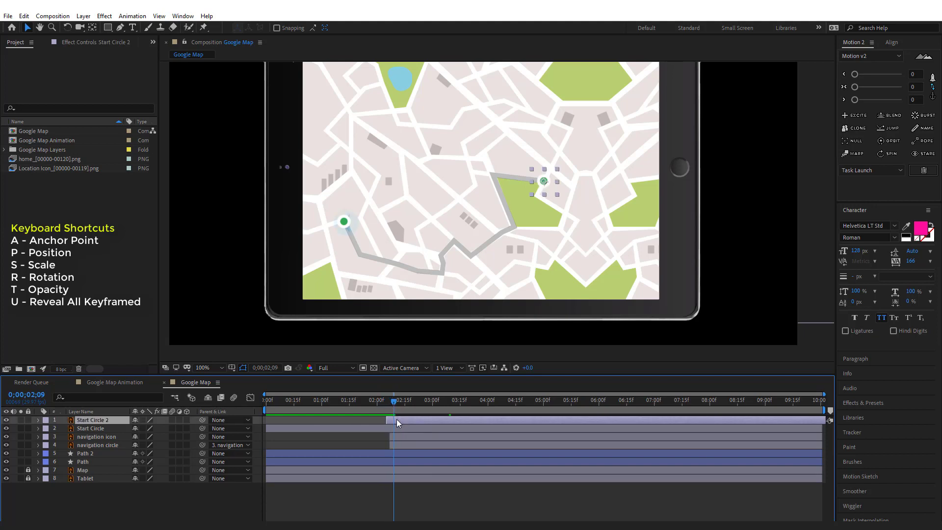
# Step: Keyframe Start Circle 2's Scale from 0% at 0;00;02;05 to 100% at 0;00;02;13 and preview the pop-in
pyautogui.press('s')
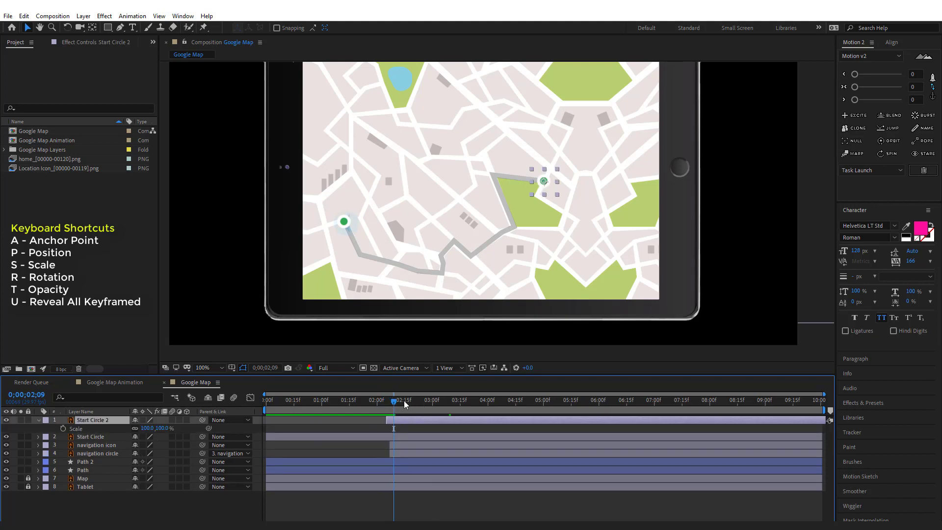
pyautogui.click(400, 402)
pyautogui.click(63, 428)
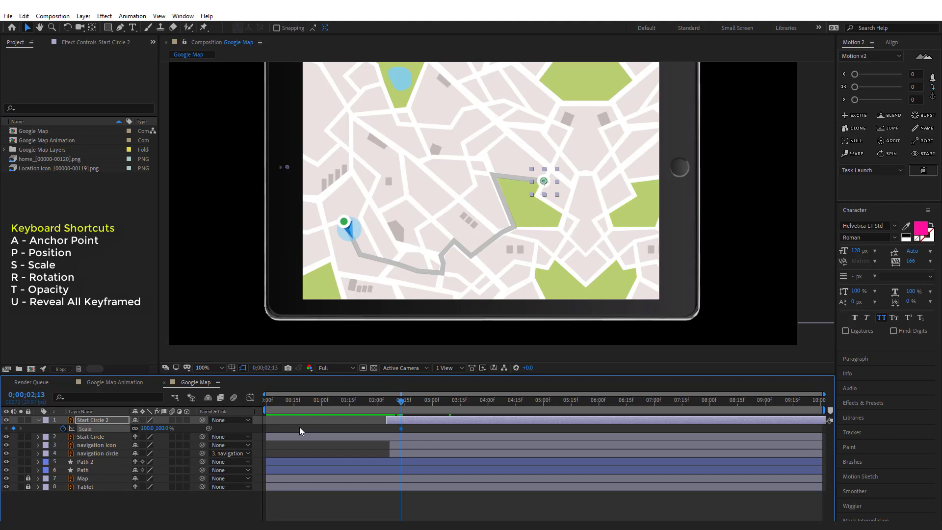
pyautogui.click(387, 400)
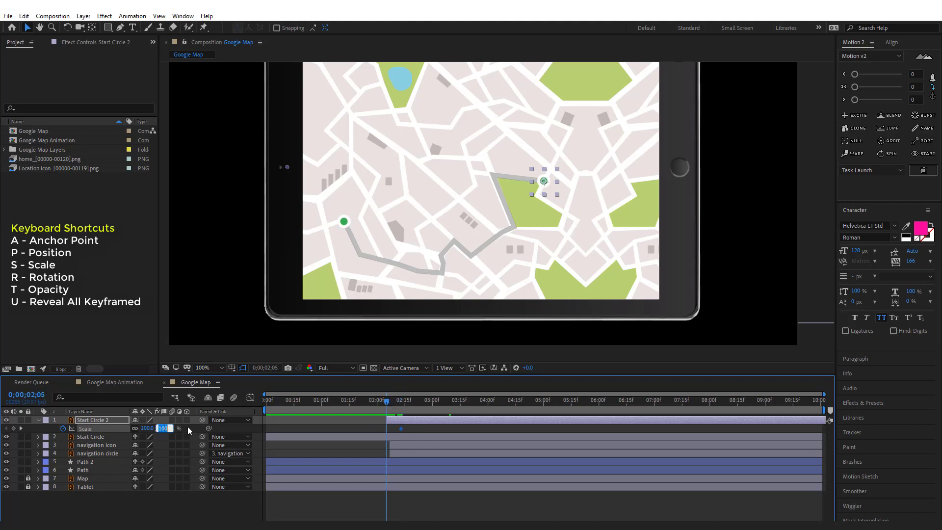
pyautogui.write('0')
pyautogui.press('Return')
pyautogui.press('space')
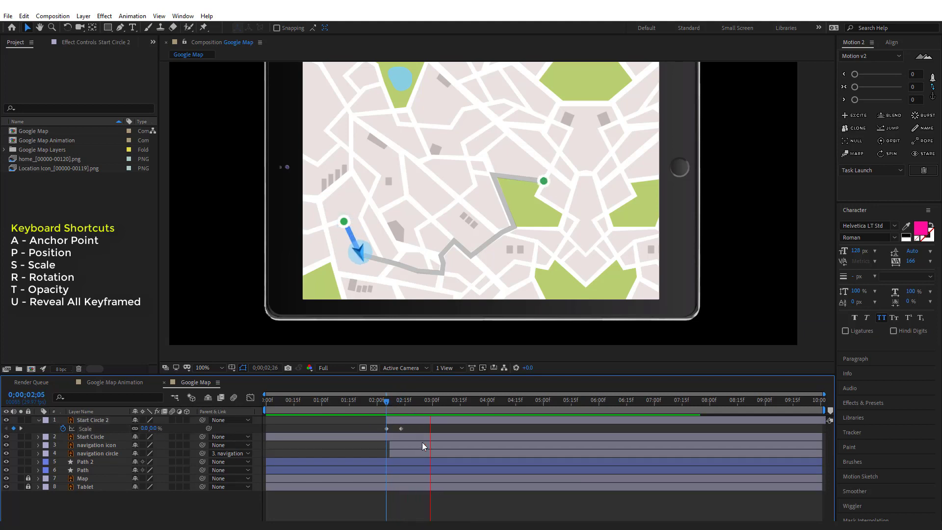
# Step: Apply Easy Ease to both Scale keyframes of Start Circle 2 and preview the smoothed pop-in
pyautogui.moveTo(389, 402); pyautogui.dragTo(379, 431)
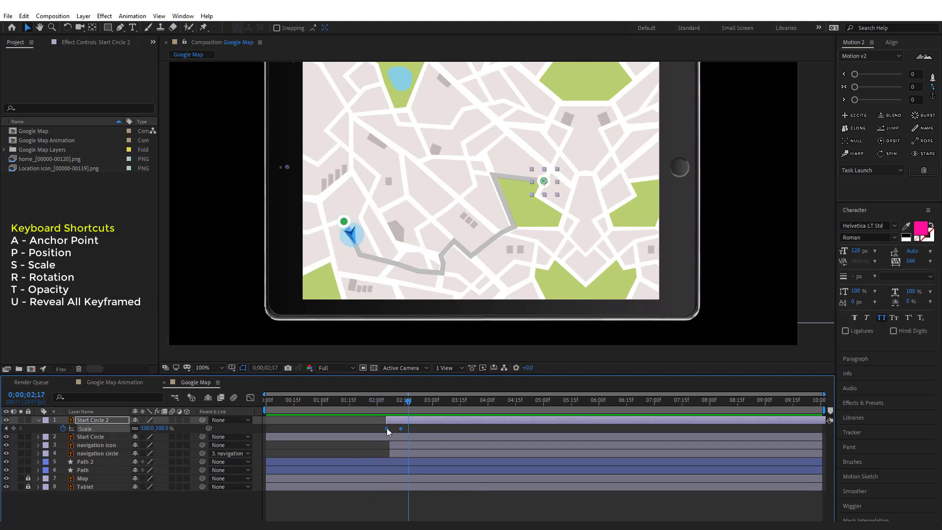
pyautogui.rightClick(387, 431)
pyautogui.moveTo(441, 515)
pyautogui.click(527, 485)
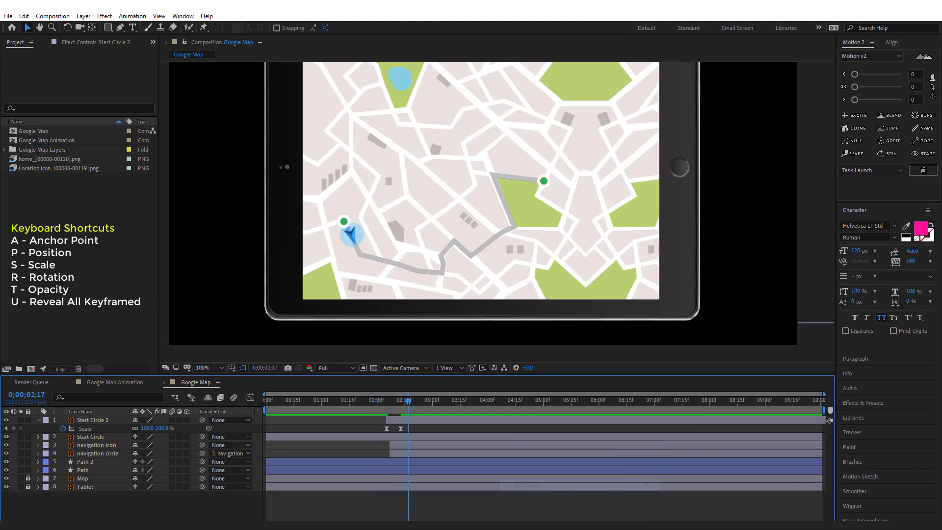
pyautogui.click(384, 400)
pyautogui.press('space')
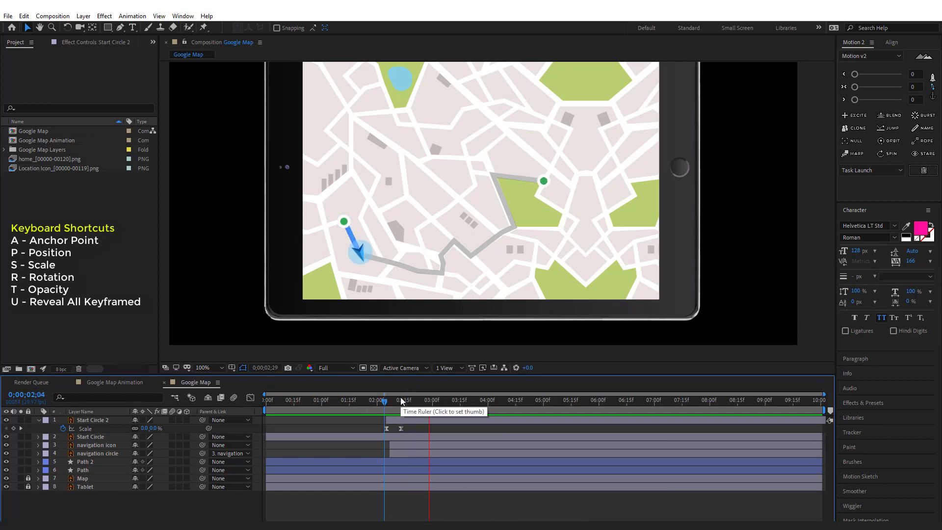
pyautogui.moveTo(385, 402); pyautogui.dragTo(421, 403)
pyautogui.press('space')
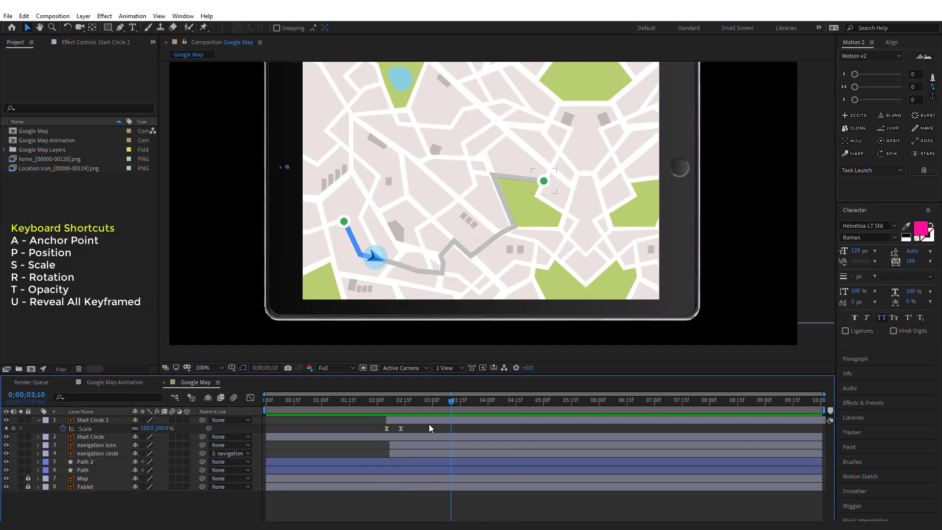
# Step: Apply the Change to Color effect from the Color Correction category to the Start Circle 2 layer
pyautogui.click(420, 419)
pyautogui.click(93, 42)
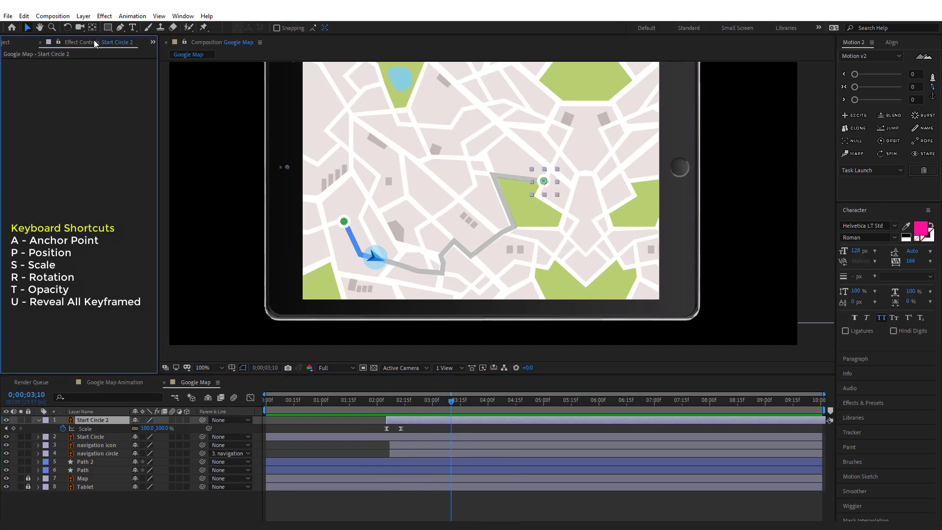
pyautogui.rightClick(98, 130)
pyautogui.moveTo(145, 238)
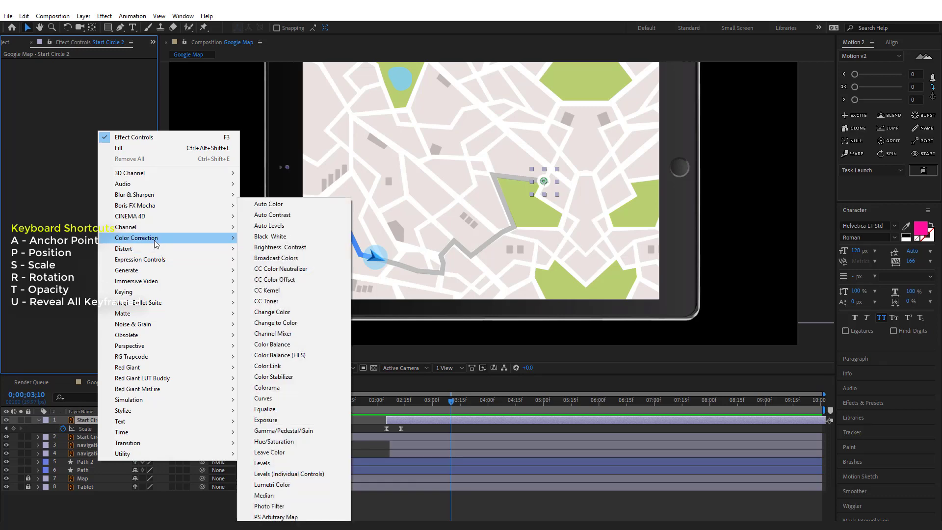
pyautogui.click(283, 324)
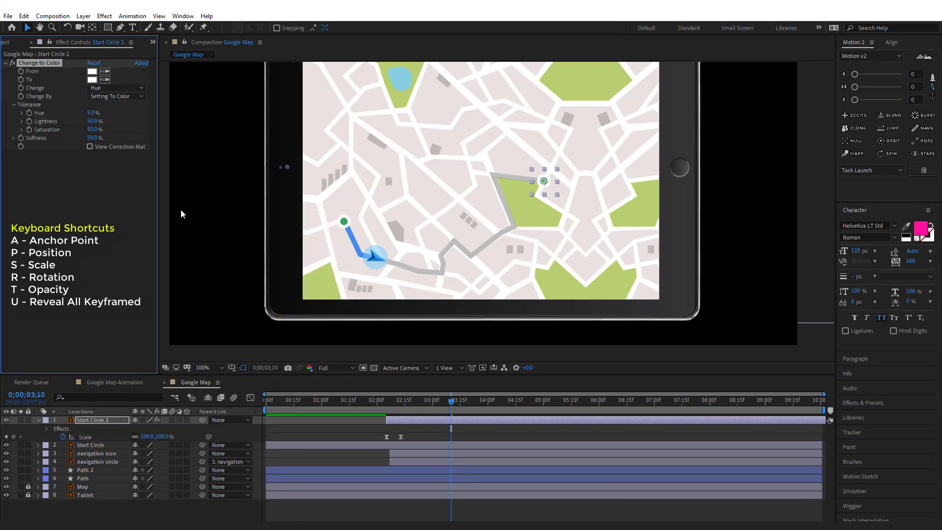
# Step: In Change to Color, sample the destination circle's green as the From color and choose a bright red as the To color
pyautogui.click(544, 179)
pyautogui.click(93, 80)
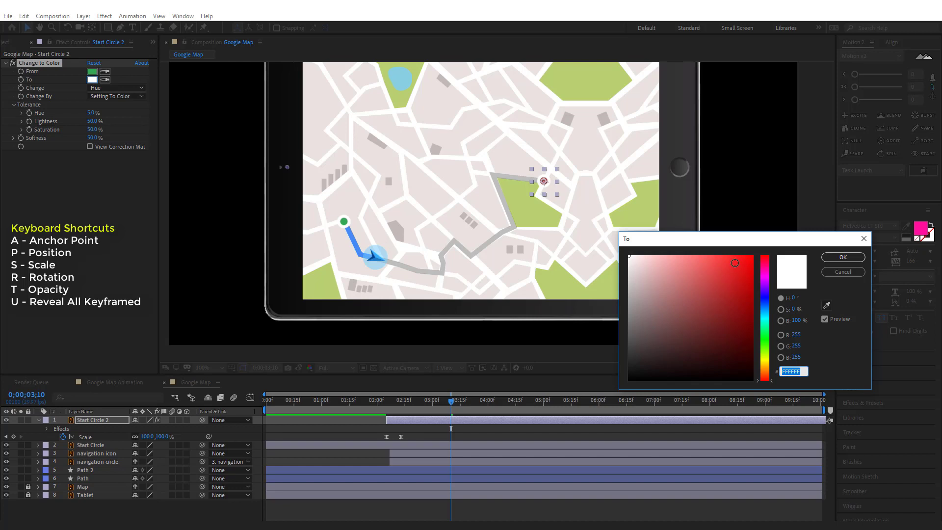
pyautogui.click(734, 262)
pyautogui.click(843, 256)
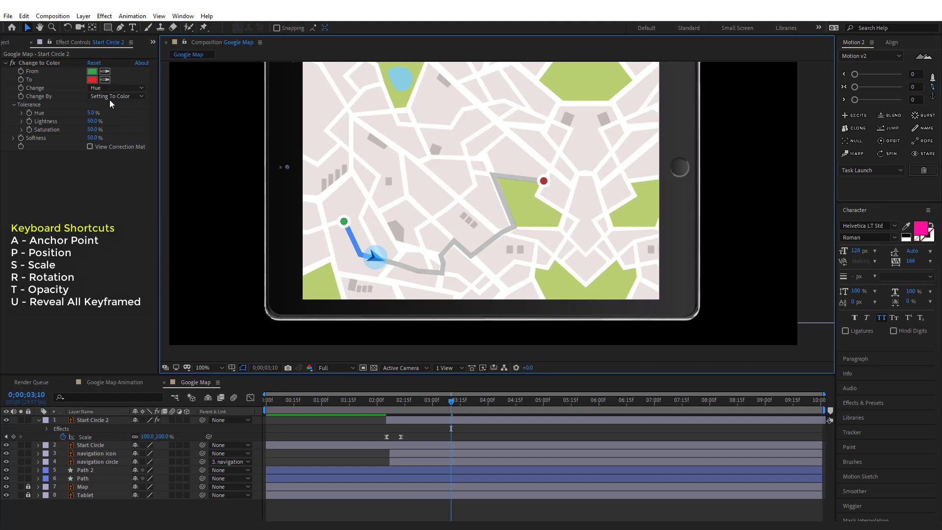
# Step: Set the Change to Color effect's Change option to Hue, Lightness & Saturation and check the red destination circle
pyautogui.click(110, 89)
pyautogui.click(124, 129)
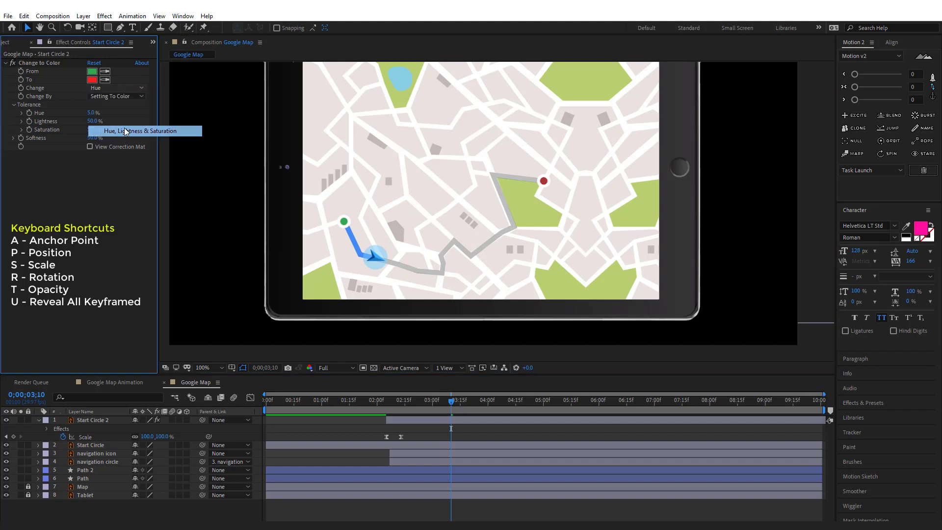
pyautogui.click(101, 227)
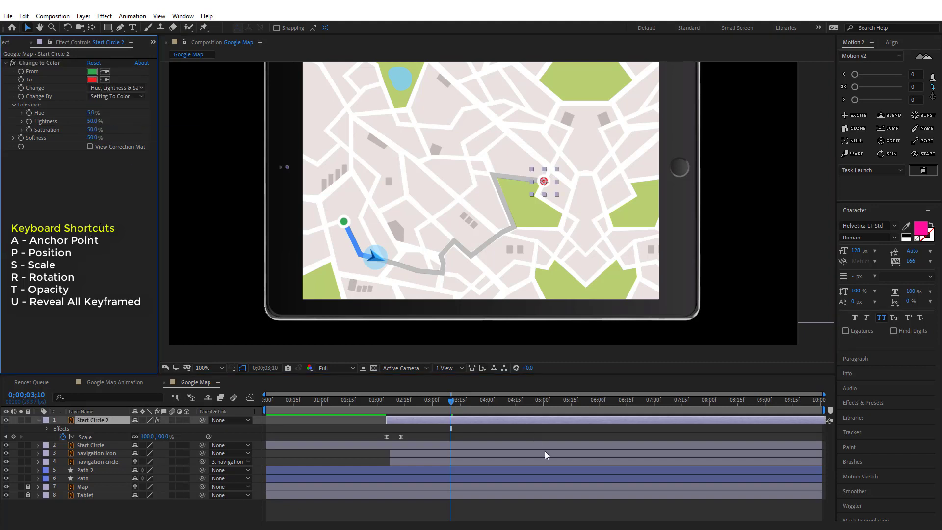
pyautogui.click(595, 348)
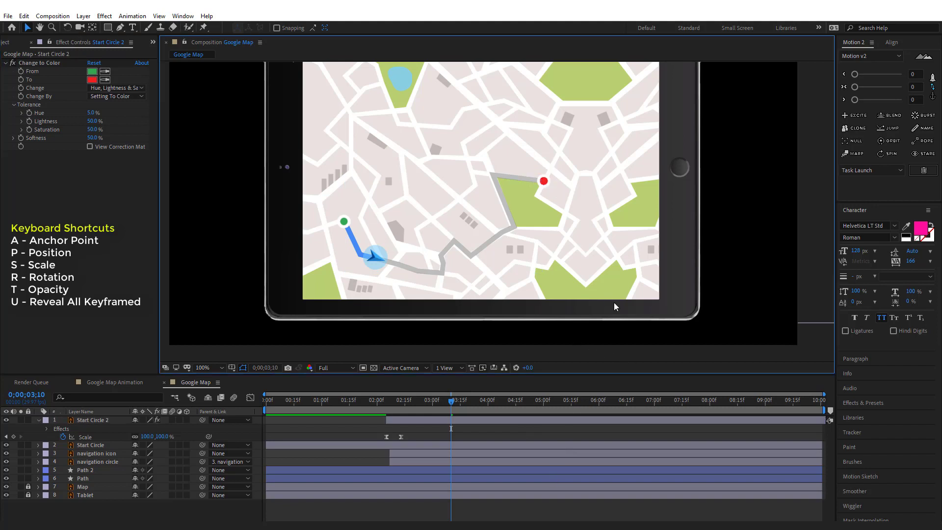
# Step: Return to the first frame, collapse Start Circle 2's properties, and unlock the Map and Tablet layers
pyautogui.moveTo(299, 400); pyautogui.dragTo(272, 407)
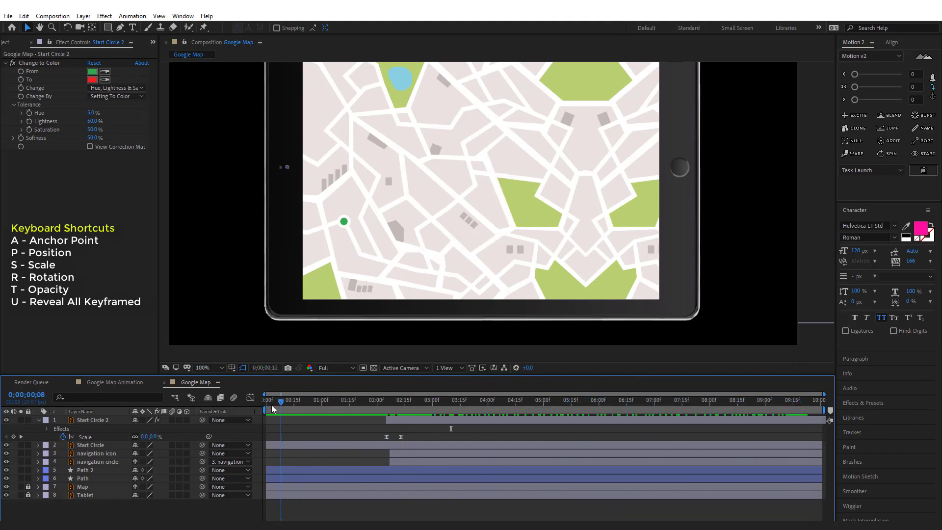
pyautogui.moveTo(530, 144); pyautogui.dragTo(544, 182)
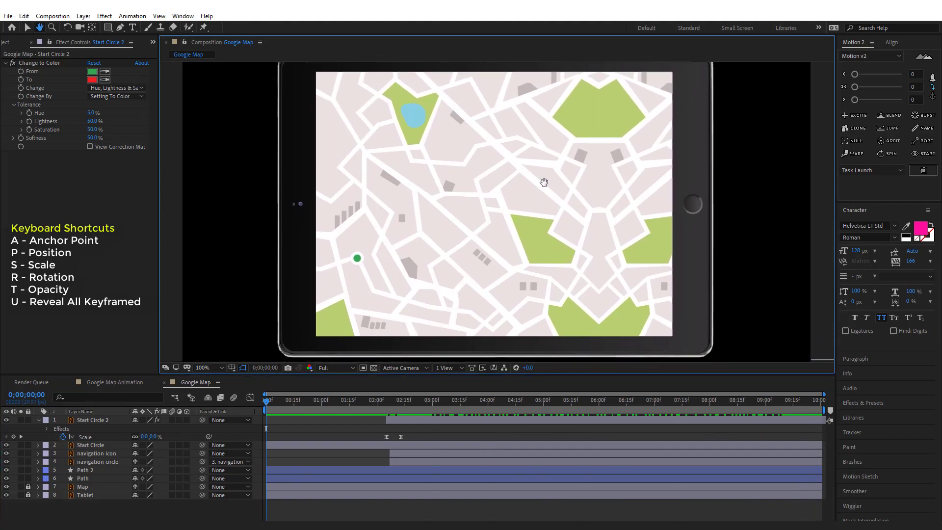
pyautogui.click(38, 421)
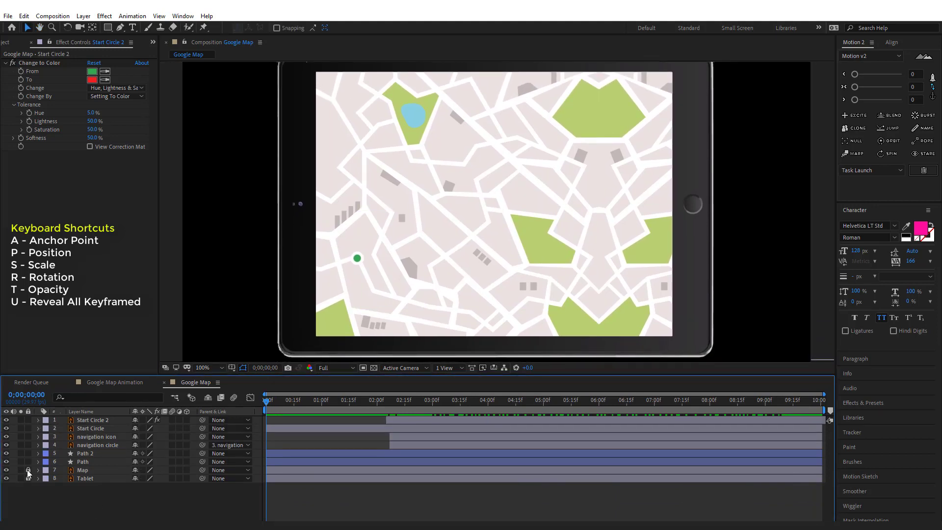
pyautogui.click(7, 470)
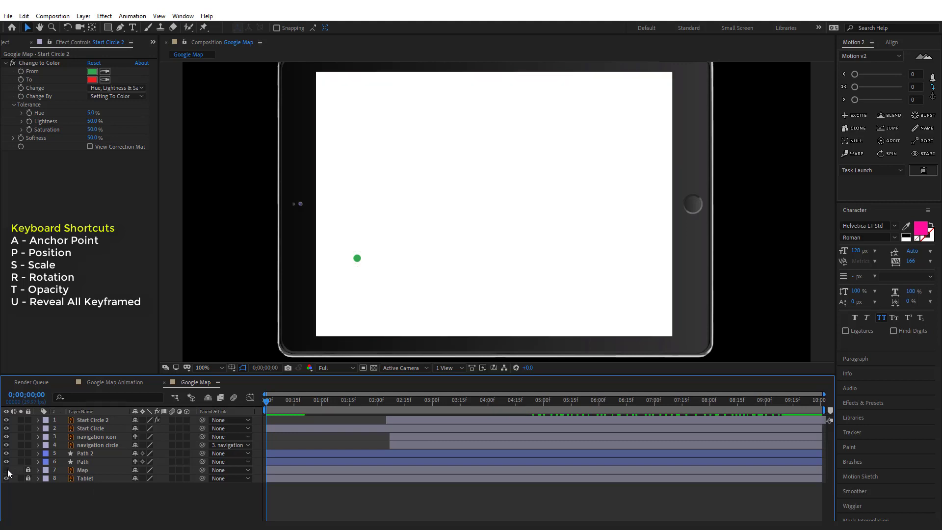
pyautogui.click(8, 470)
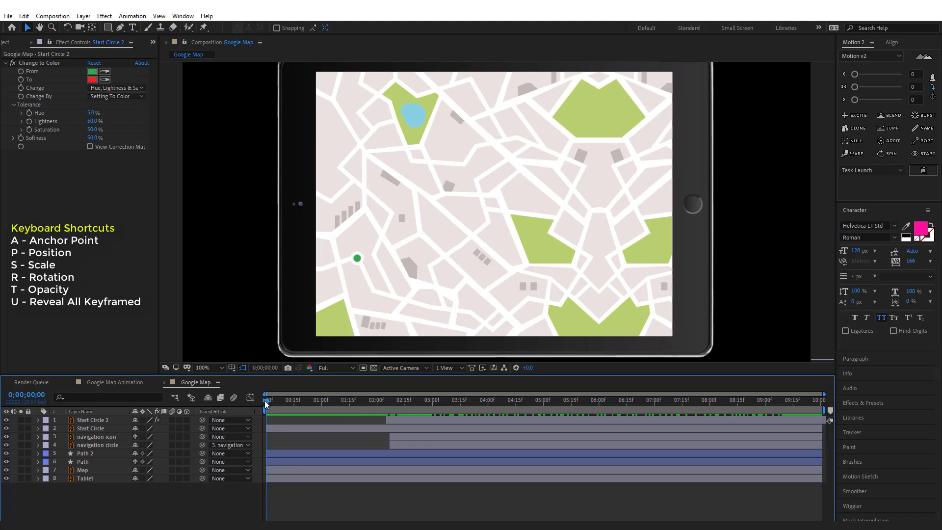
pyautogui.moveTo(265, 402)
pyautogui.mouseDown()
pyautogui.moveTo(365, 421)
pyautogui.moveTo(265, 425)
pyautogui.mouseUp()
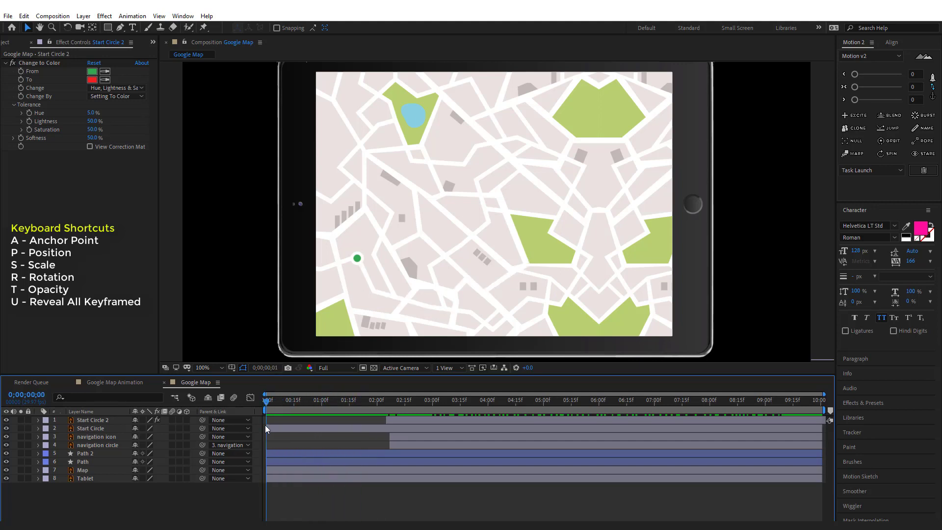
# Step: Keyframe the original Start Circle's Scale from 0% at 0;00;00;00 to 100% at about 0;00;00;08
pyautogui.click(95, 428)
pyautogui.moveTo(281, 404); pyautogui.dragTo(280, 410)
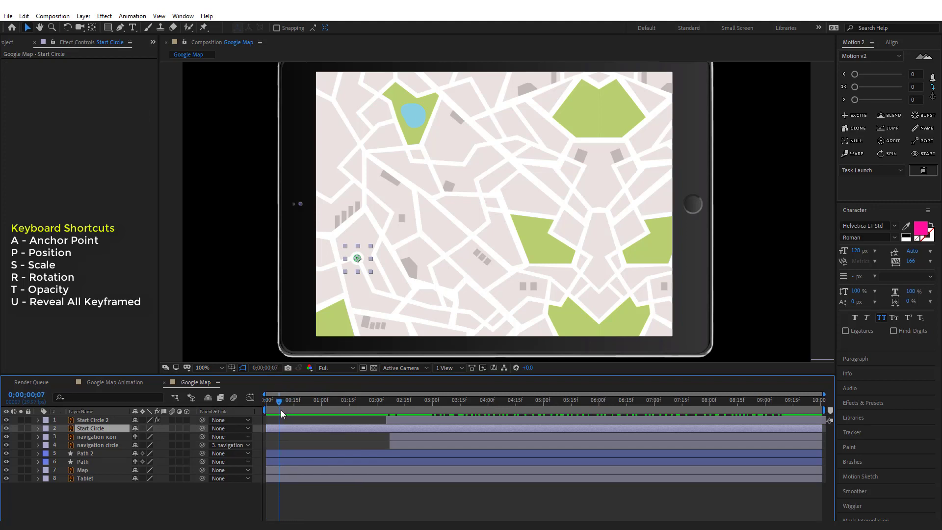
pyautogui.press('s')
pyautogui.click(63, 437)
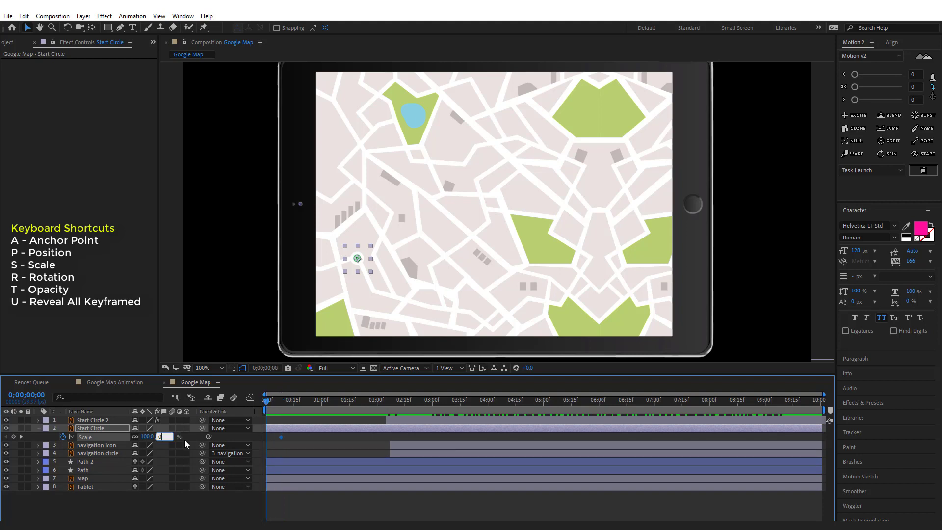
pyautogui.write('0')
pyautogui.press('Return')
# Step: Apply Easy Ease to both Scale keyframes of the original Start Circle and preview the animation
pyautogui.moveTo(263, 442); pyautogui.dragTo(265, 437)
pyautogui.rightClick(265, 438)
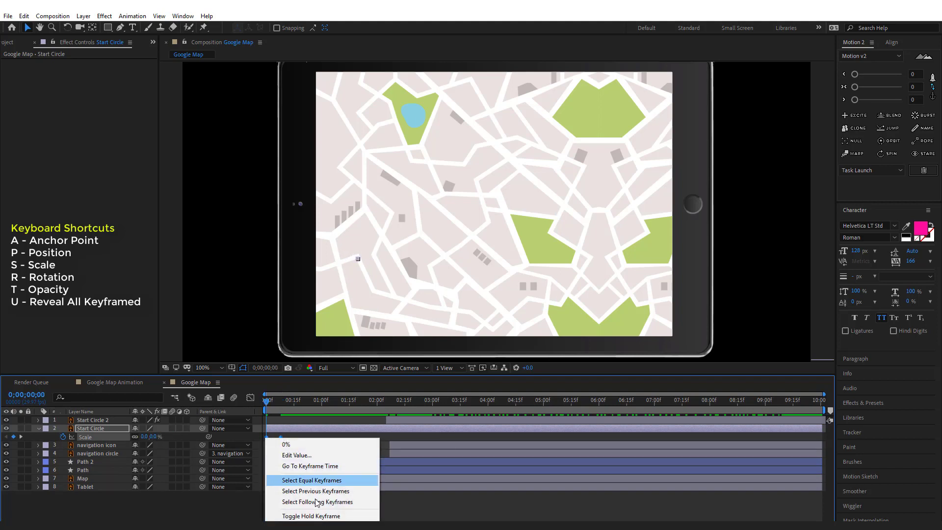
pyautogui.moveTo(344, 527)
pyautogui.click(501, 493)
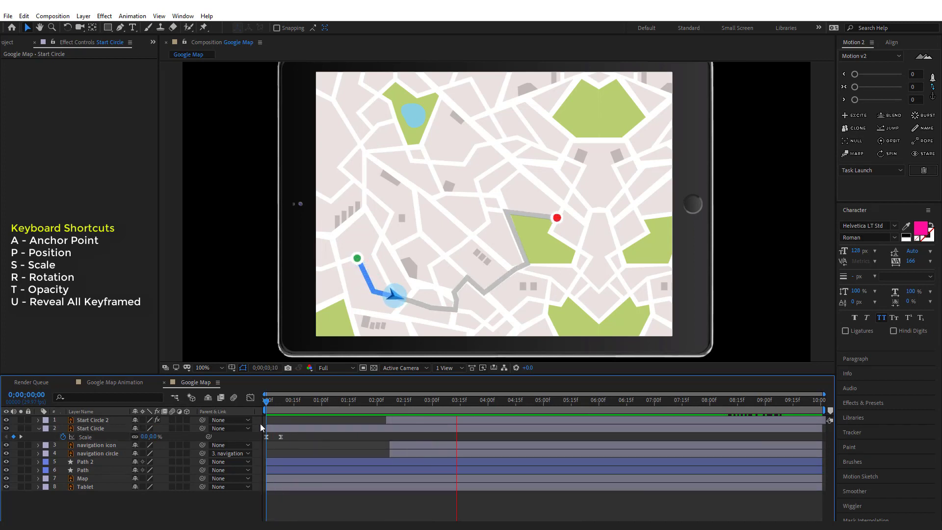
# Step: Shift the Start Circle's two Scale keyframes to about 0;00;00;13 and 0;00;00;21
pyautogui.click(272, 401)
pyautogui.moveTo(265, 439); pyautogui.dragTo(271, 441)
pyautogui.moveTo(266, 402); pyautogui.dragTo(306, 437)
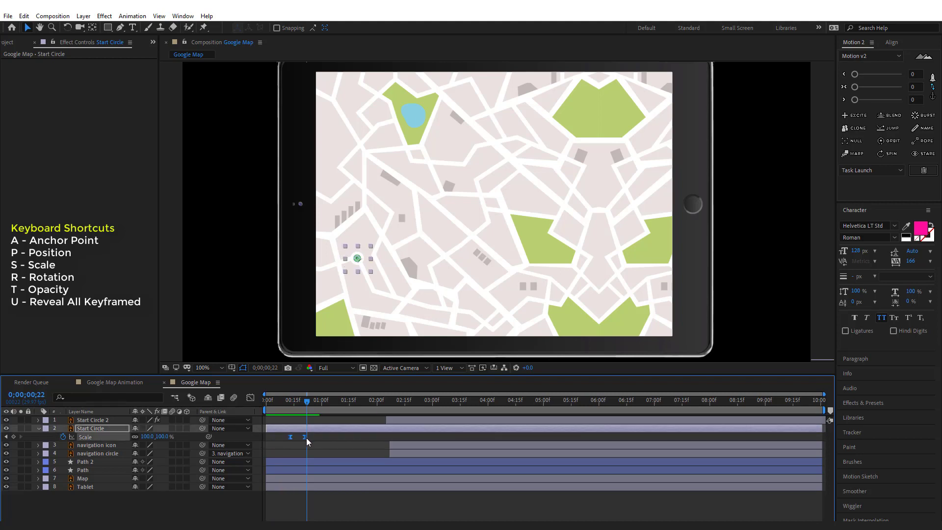
# Step: Review the Start Circle's shifted scale animation, return to the first frame, and collapse the layer's properties
pyautogui.click(315, 438)
pyautogui.moveTo(292, 399)
pyautogui.mouseDown()
pyautogui.moveTo(352, 416)
pyautogui.moveTo(272, 417)
pyautogui.mouseUp()
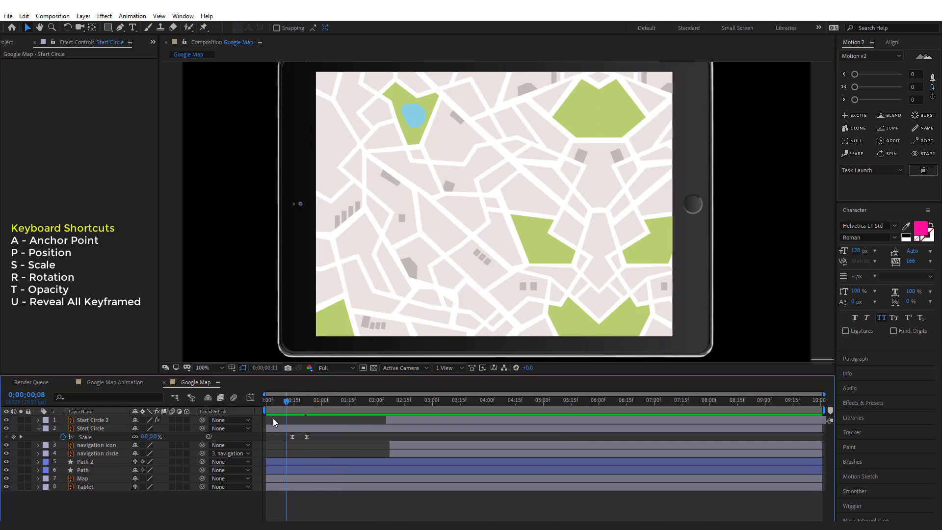
pyautogui.click(39, 429)
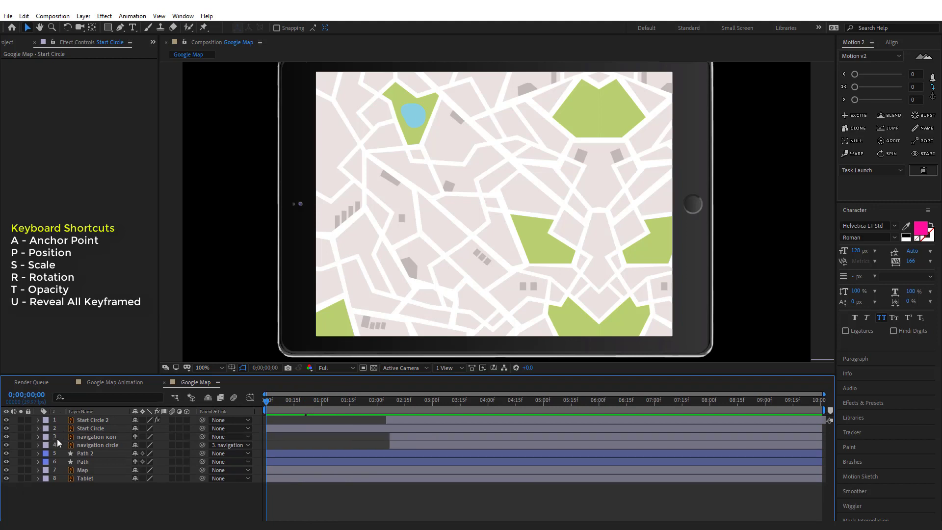
# Step: Pre-compose all eight layers, from Start Circle 2 down to Tablet, into a new composition named Map
pyautogui.click(90, 419)
pyautogui.keyDown('shift'); pyautogui.click(115, 479); pyautogui.keyUp('shift')
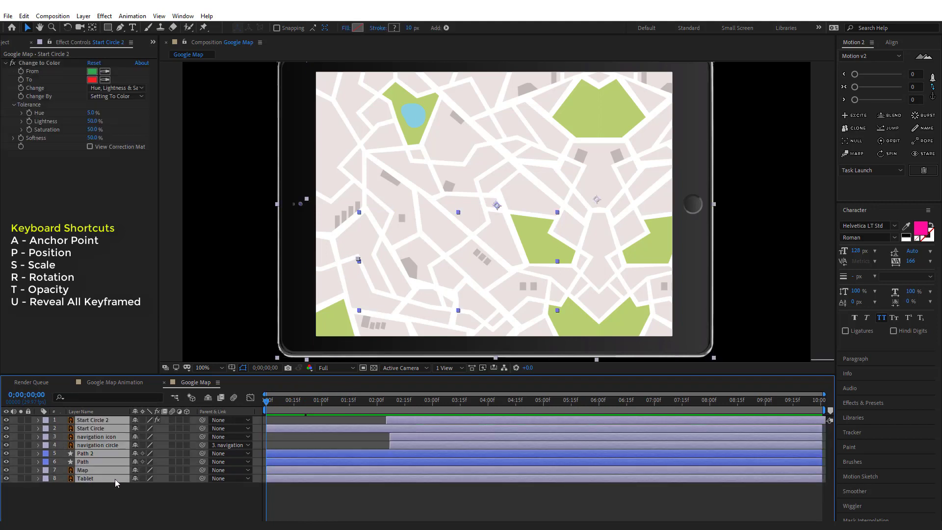
pyautogui.rightClick(351, 471)
pyautogui.click(403, 429)
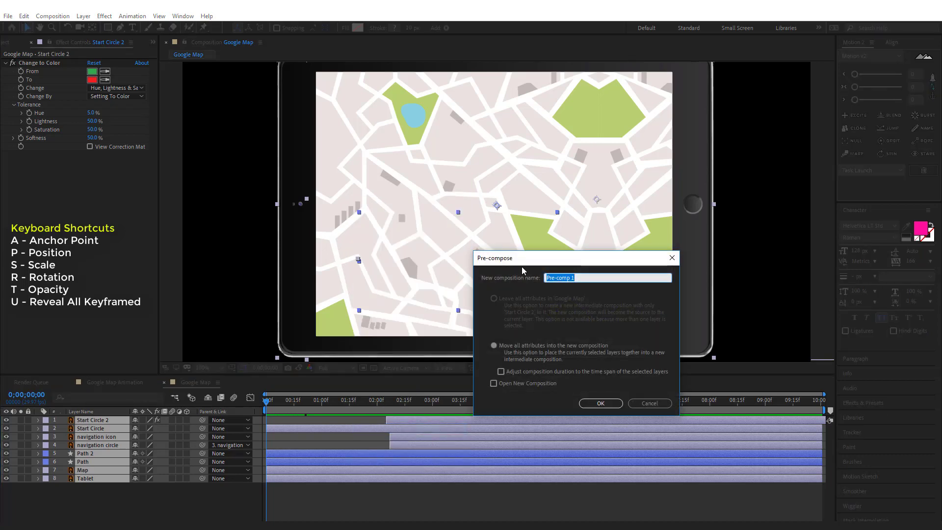
pyautogui.write('ap')
pyautogui.press('Return')
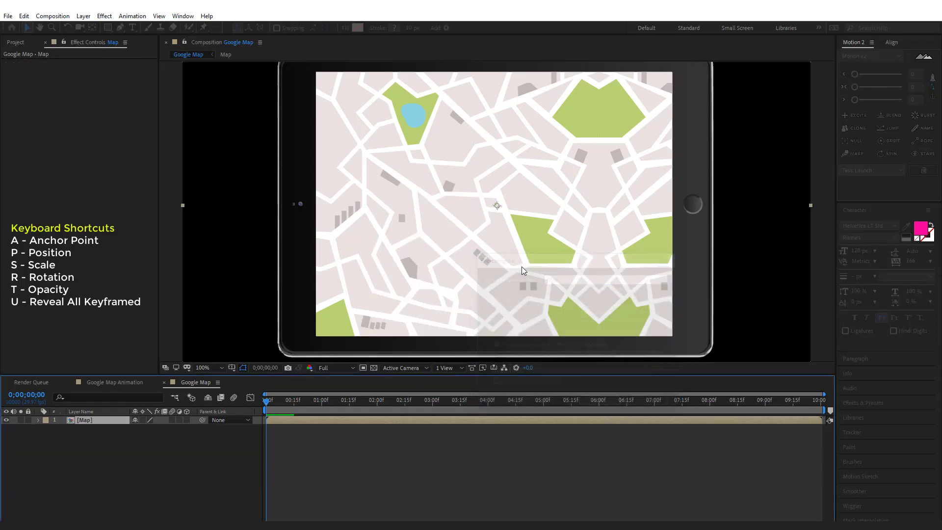
# Step: Make the Map pre-comp a 3D layer and set its X Rotation to -51° to tilt the tablet back
pyautogui.click(186, 420)
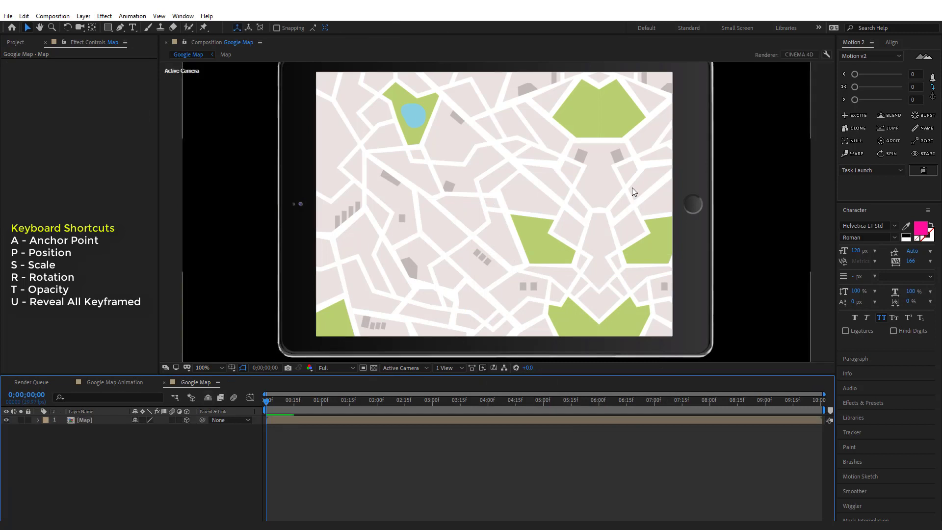
pyautogui.press(',')
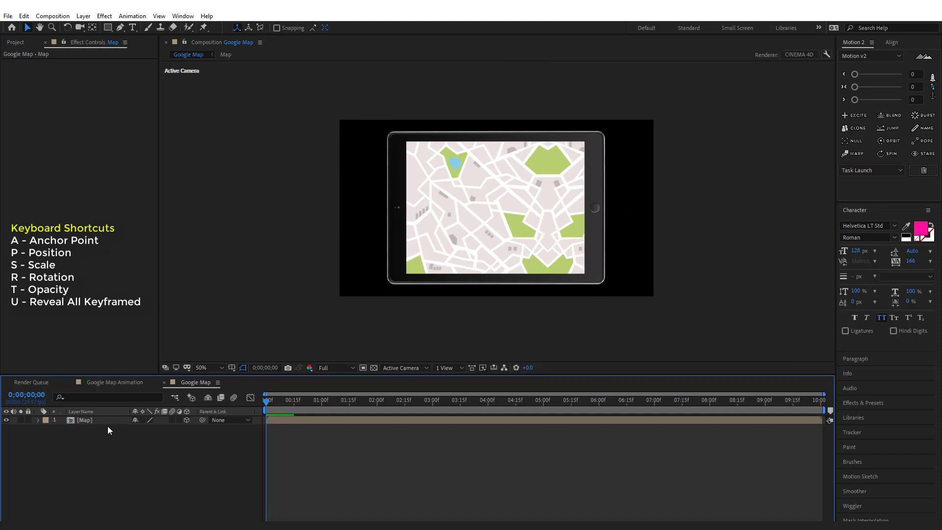
pyautogui.click(84, 420)
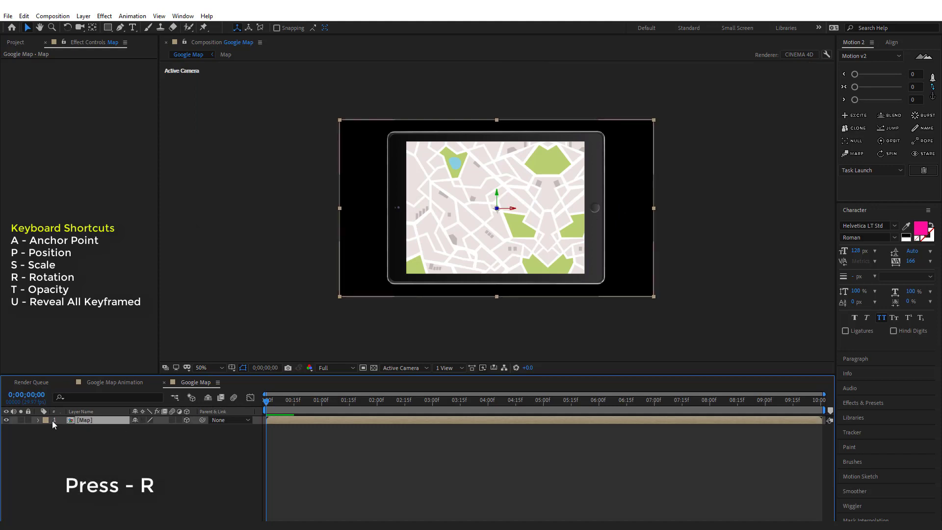
pyautogui.press('r')
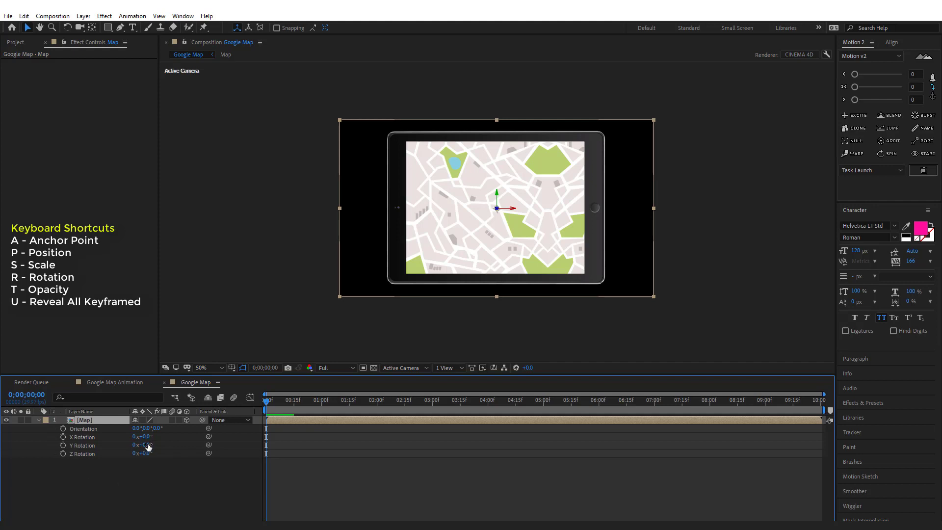
pyautogui.moveTo(148, 446)
pyautogui.mouseDown()
pyautogui.moveTo(160, 445)
pyautogui.moveTo(117, 445)
pyautogui.moveTo(136, 445)
pyautogui.mouseUp()
pyautogui.hotkey('ctrl', 'z')
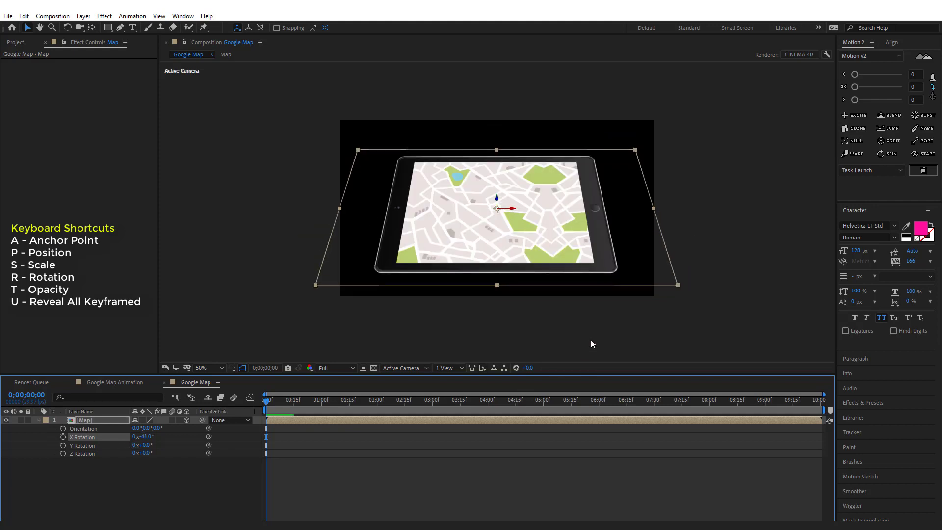
pyautogui.click(591, 340)
pyautogui.scroll(1, 510, 310)
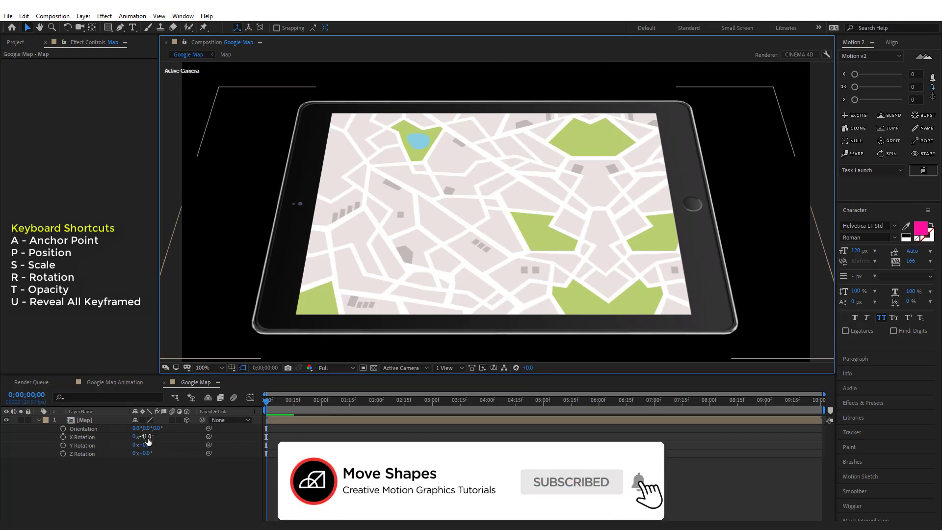
pyautogui.moveTo(147, 436); pyautogui.dragTo(141, 436)
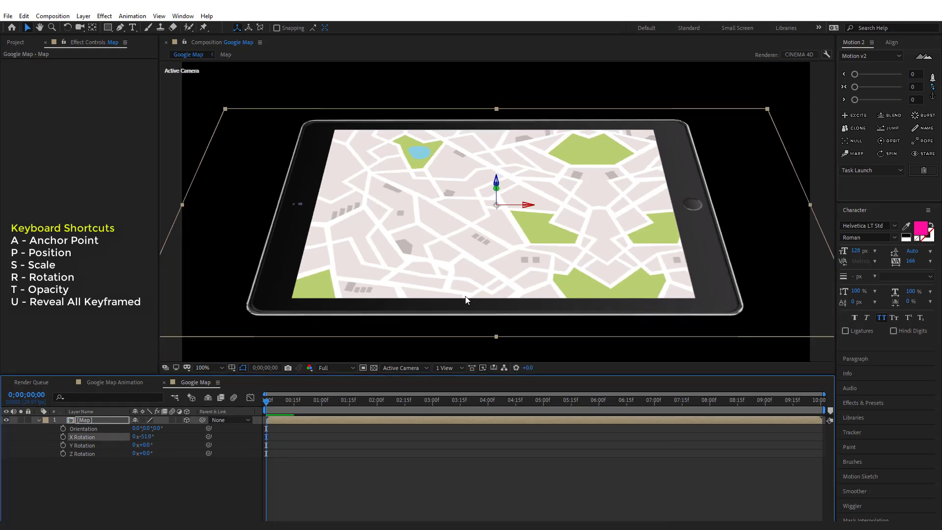
# Step: Set the Map layer's Z Rotation to -16° and move the tilted tablet slightly right and up in the composition
pyautogui.moveTo(147, 445)
pyautogui.mouseDown()
pyautogui.moveTo(159, 443)
pyautogui.moveTo(141, 453)
pyautogui.mouseUp()
pyautogui.hotkey('ctrl', 'z')
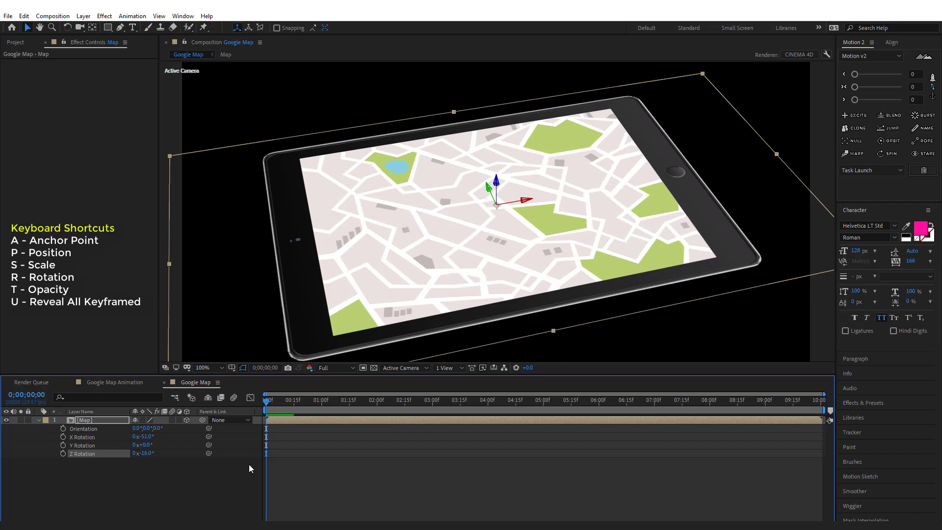
pyautogui.click(517, 204)
pyautogui.moveTo(518, 203); pyautogui.dragTo(523, 184)
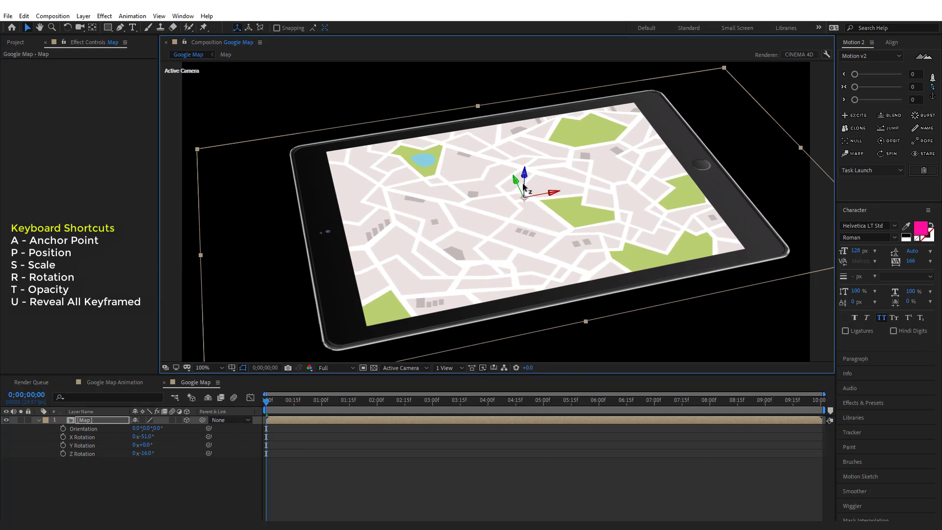
pyautogui.click(355, 485)
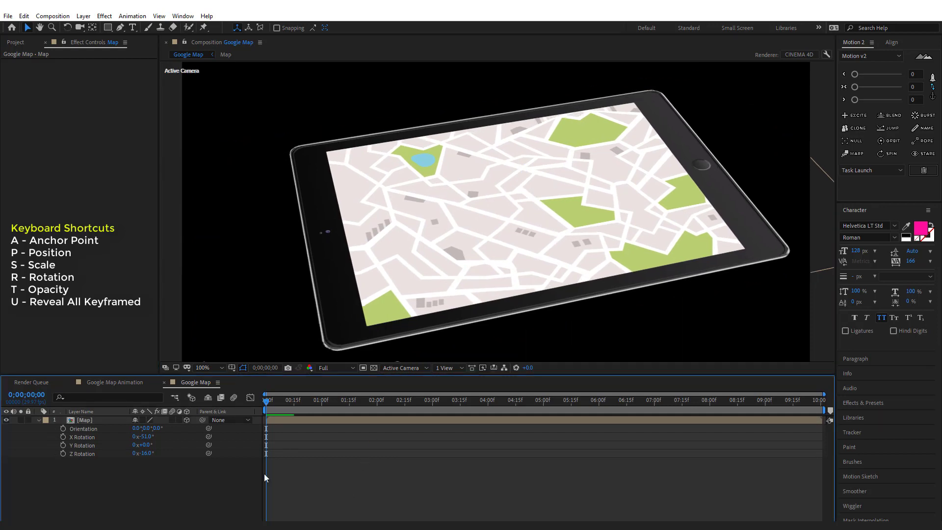
pyautogui.click(37, 420)
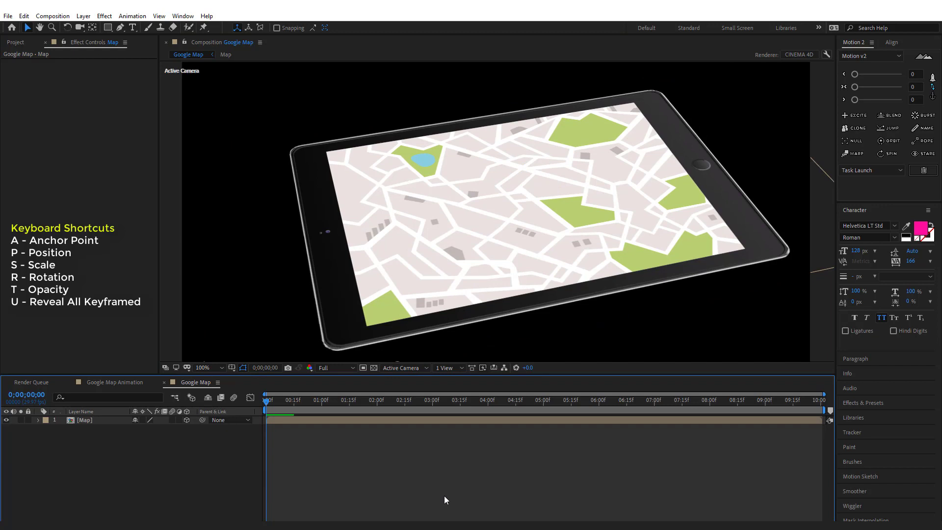
# Step: Preview the tilted map briefly, add a white 1280 x 720 px solid beneath the Map layer, and lock it
pyautogui.click(273, 400)
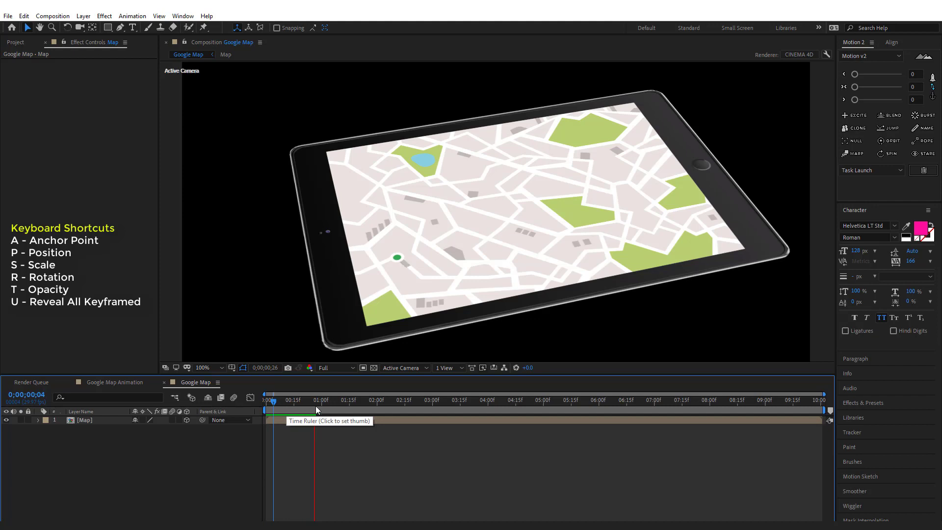
pyautogui.click(332, 406)
pyautogui.rightClick(305, 463)
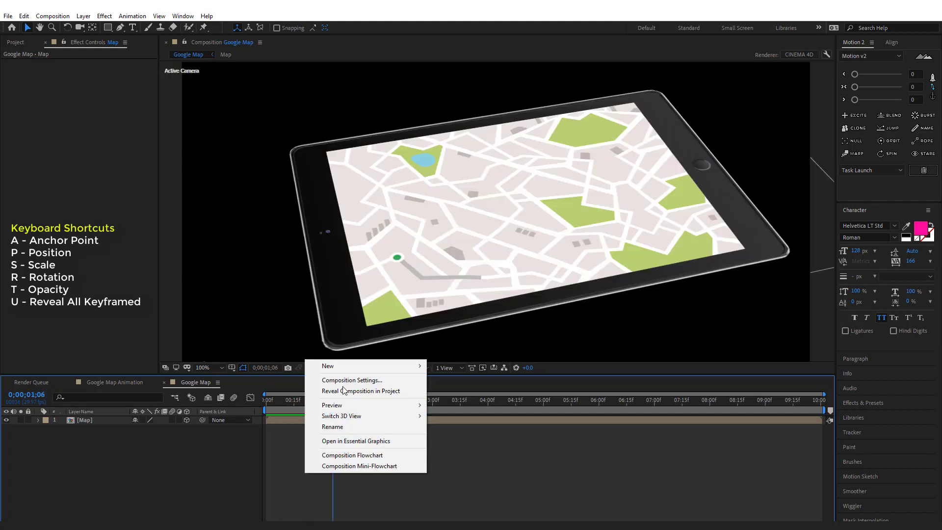
pyautogui.moveTo(393, 366)
pyautogui.click(453, 397)
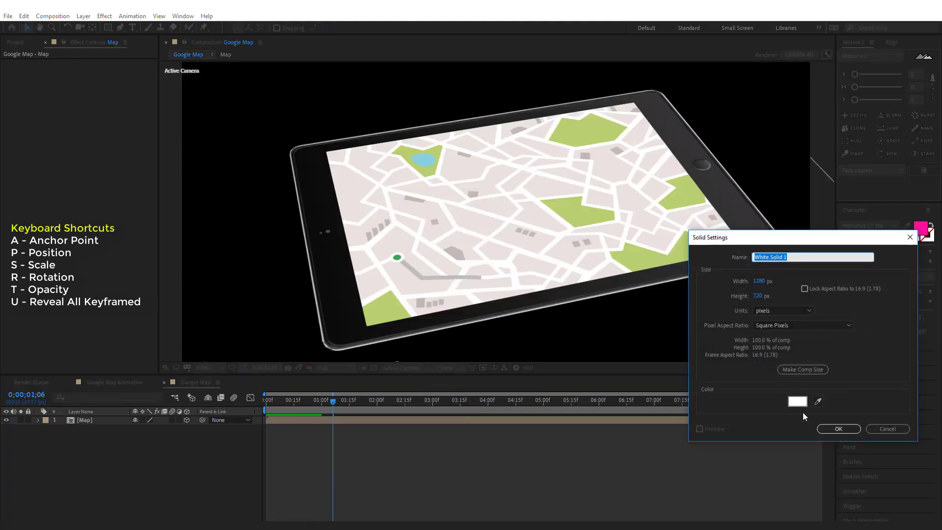
pyautogui.press('Return')
pyautogui.moveTo(80, 421); pyautogui.dragTo(81, 432)
pyautogui.click(557, 518)
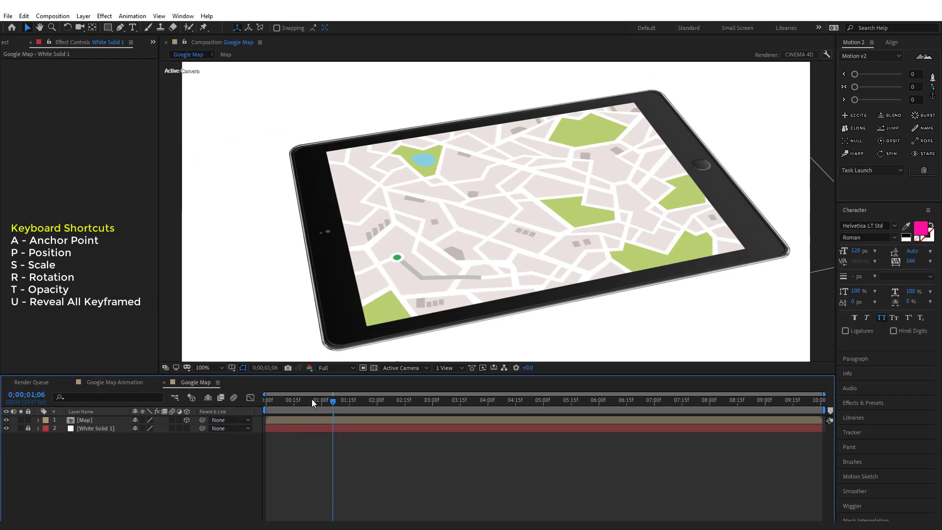
pyautogui.moveTo(312, 399)
pyautogui.mouseDown()
pyautogui.moveTo(276, 405)
pyautogui.moveTo(301, 407)
pyautogui.mouseUp()
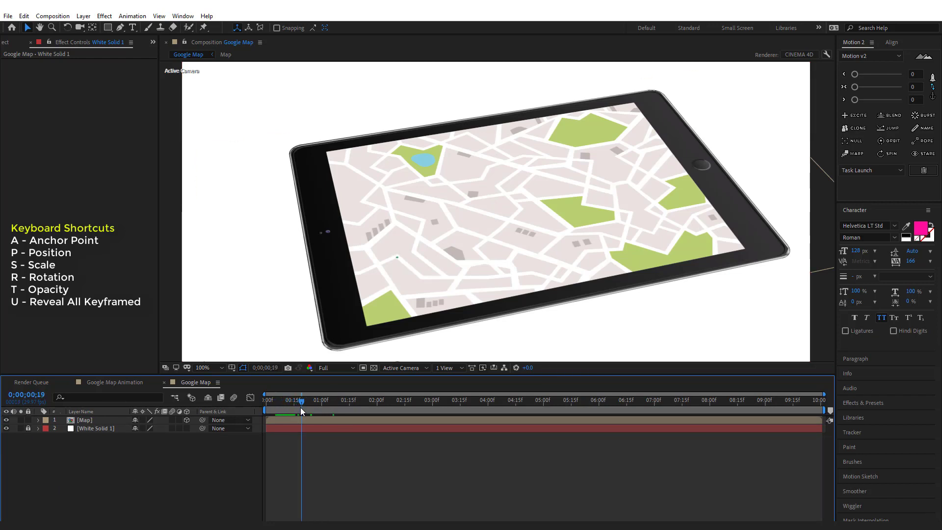
pyautogui.click(7, 42)
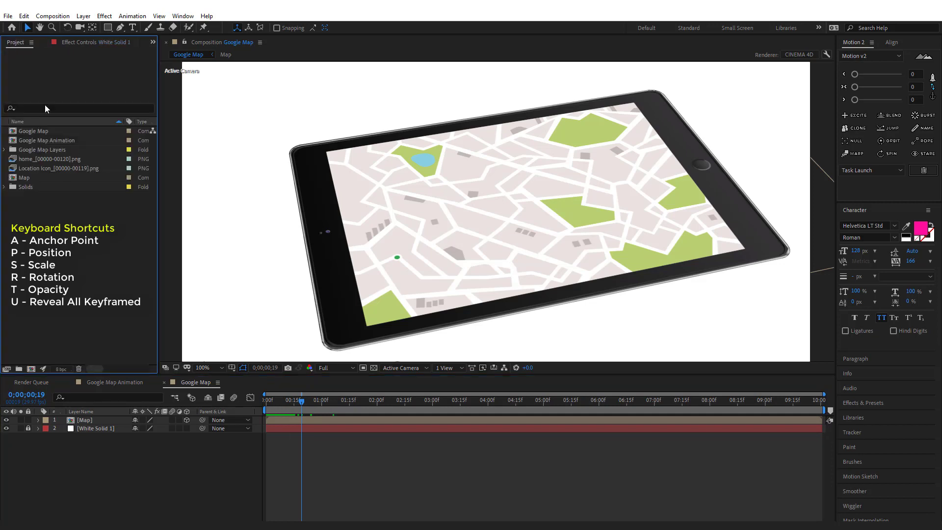
pyautogui.click(31, 160)
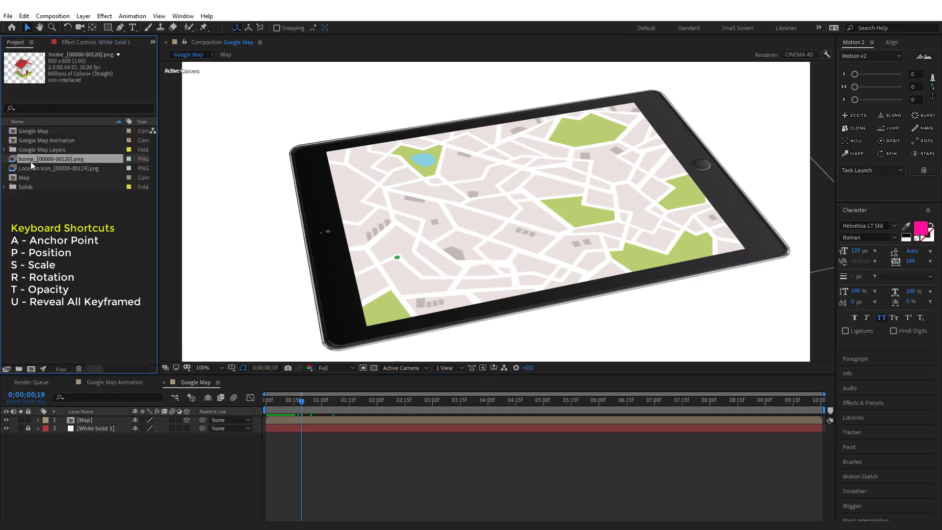
pyautogui.moveTo(31, 161); pyautogui.dragTo(93, 418)
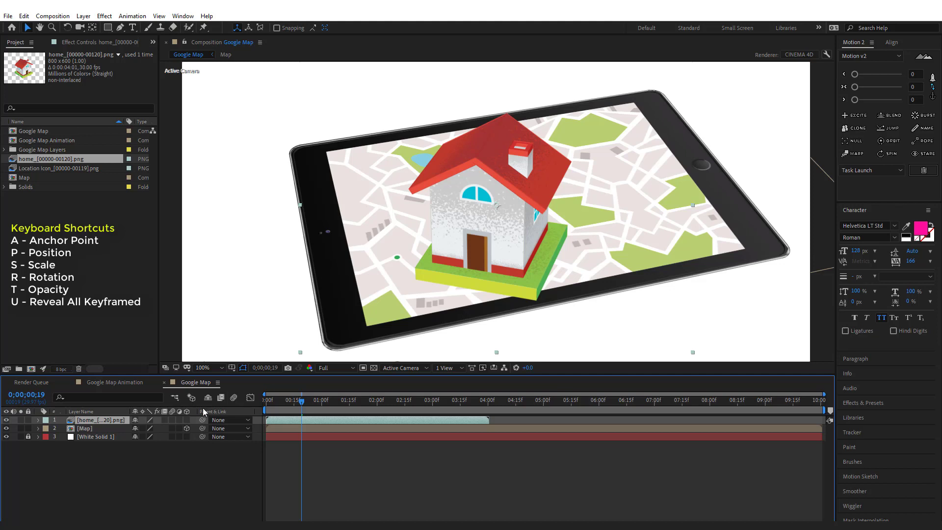
pyautogui.press('s')
pyautogui.moveTo(165, 430); pyautogui.dragTo(133, 435)
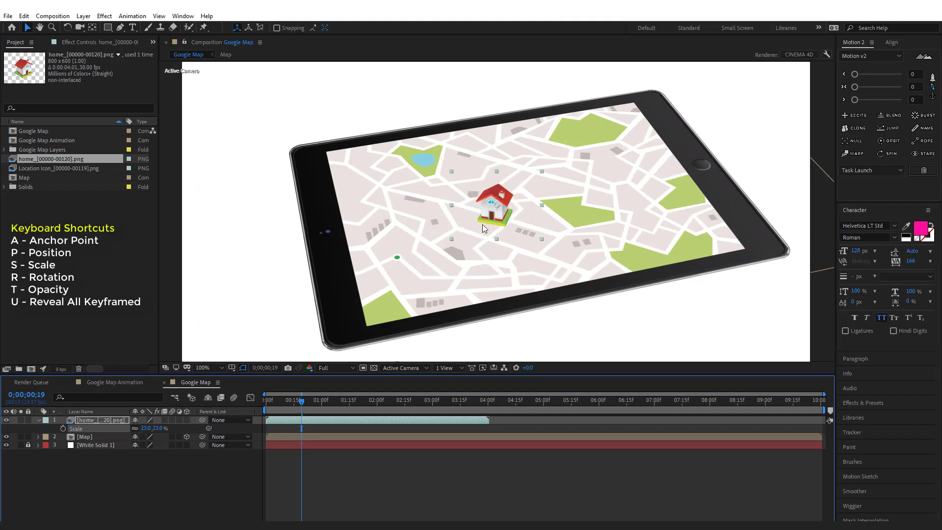
# Step: Place the house over the green start circle, set its Scale to 20%, and preview from the first frame
pyautogui.moveTo(498, 206); pyautogui.dragTo(398, 255)
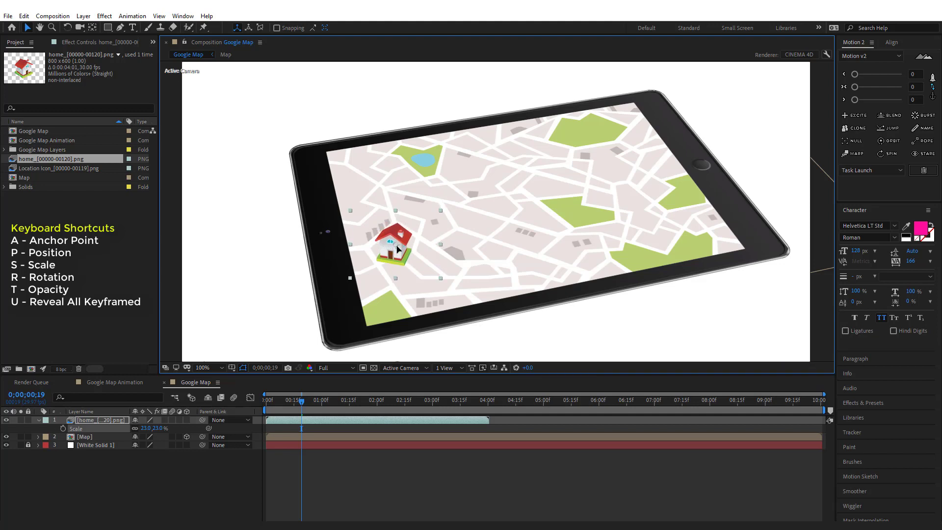
pyautogui.click(158, 428)
pyautogui.write('20')
pyautogui.press('Return')
pyautogui.click(485, 493)
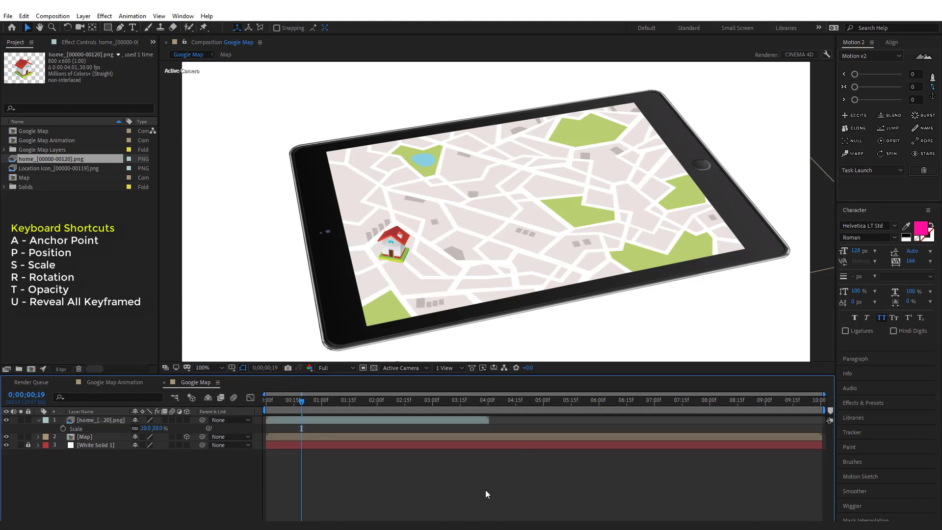
pyautogui.moveTo(299, 408); pyautogui.dragTo(260, 404)
pyautogui.press('space')
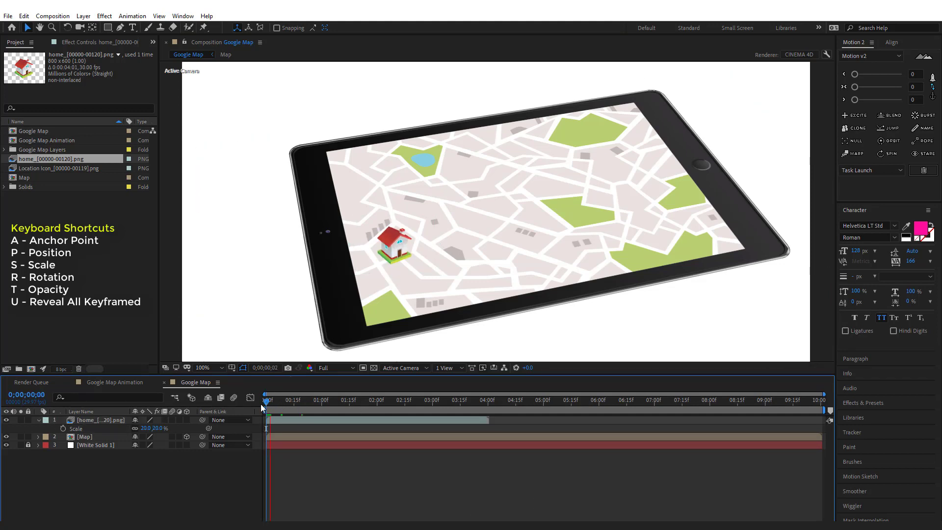
pyautogui.moveTo(275, 402); pyautogui.dragTo(403, 403)
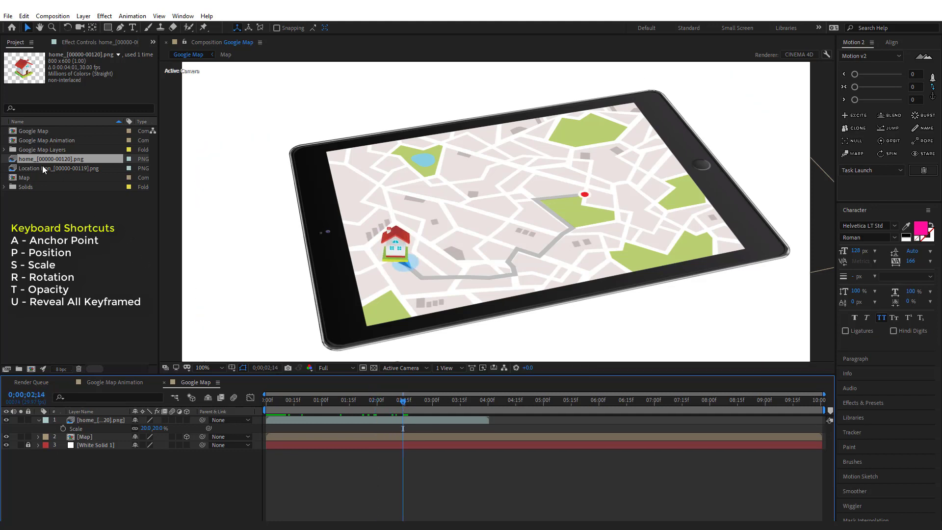
pyautogui.moveTo(43, 167); pyautogui.dragTo(402, 419)
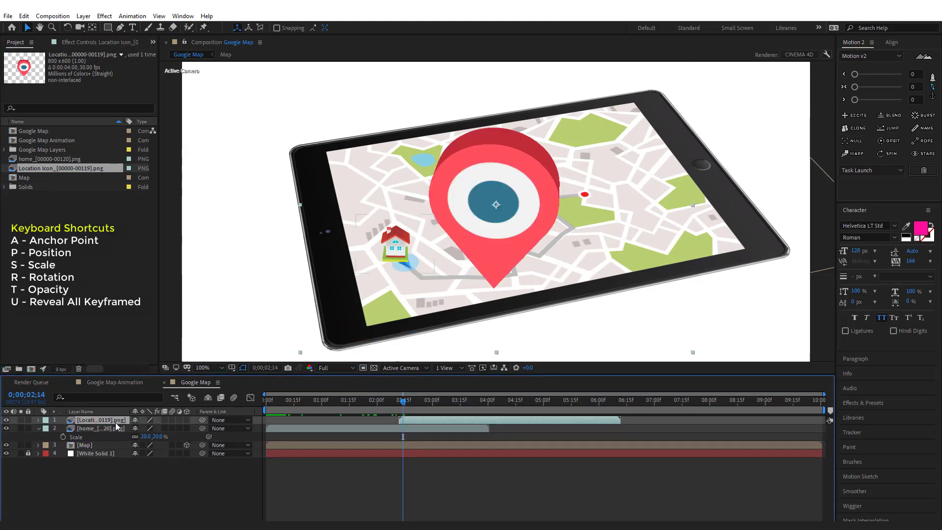
pyautogui.press('s')
pyautogui.click(162, 428)
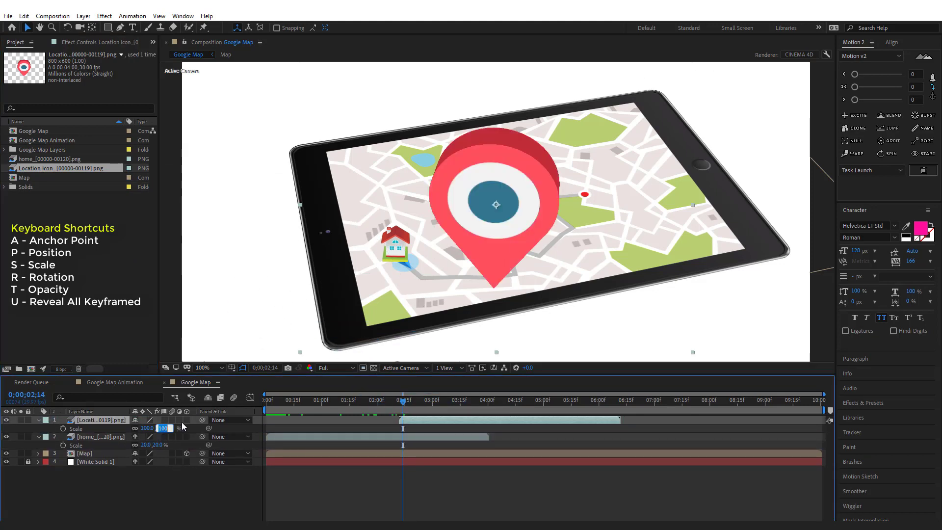
pyautogui.write('20')
pyautogui.press('Return')
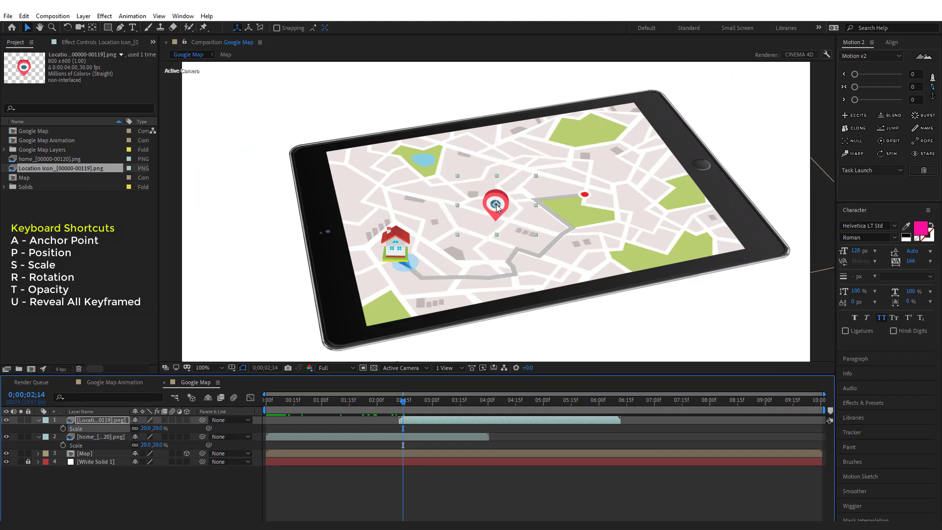
# Step: Position the location pin so its tip rests on the red destination circle, checking the placement up close
pyautogui.moveTo(497, 208); pyautogui.dragTo(586, 179)
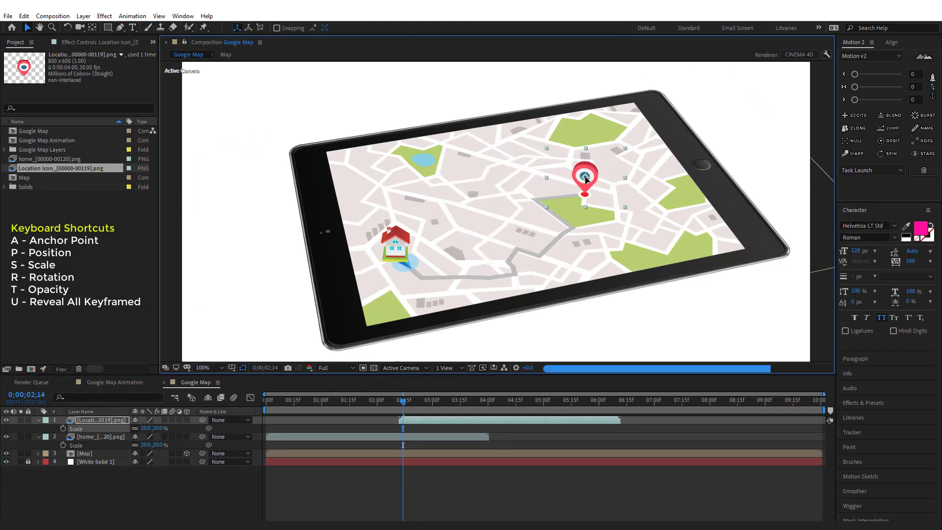
pyautogui.click(476, 500)
pyautogui.scroll(1, 645, 227)
pyautogui.moveTo(723, 191); pyautogui.dragTo(578, 222)
pyautogui.press('v')
# Step: Keyframe the location pin's Scale from 0% at 0;00;02;12 to 20% at 0;00;02;15, and preview it
pyautogui.click(403, 419)
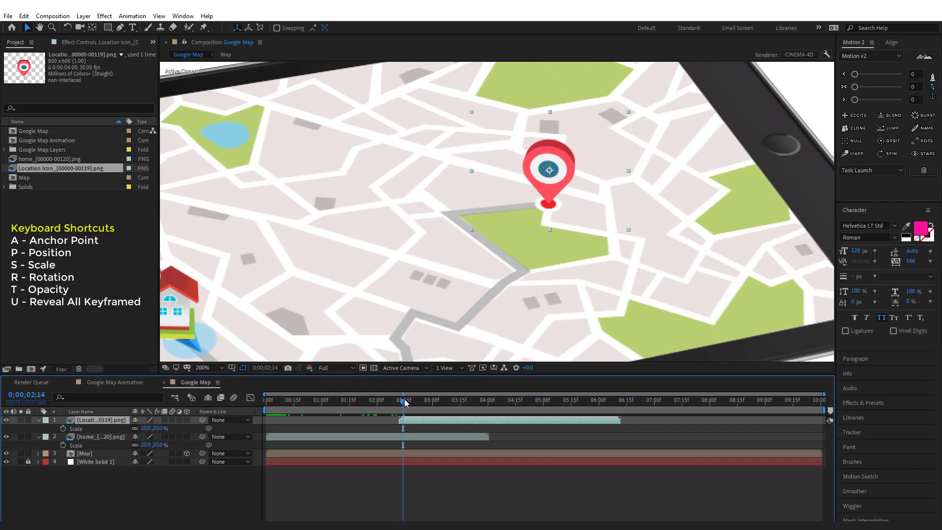
pyautogui.click(405, 402)
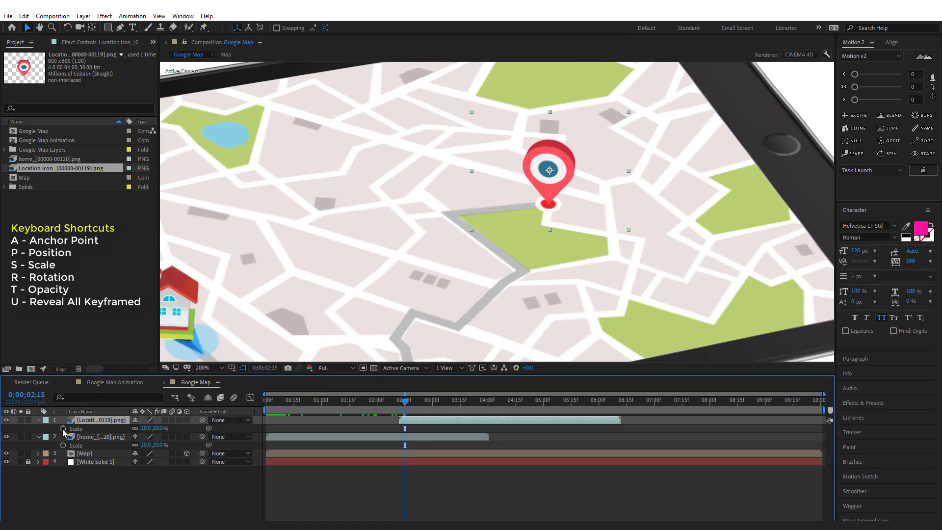
pyautogui.click(63, 428)
pyautogui.click(399, 401)
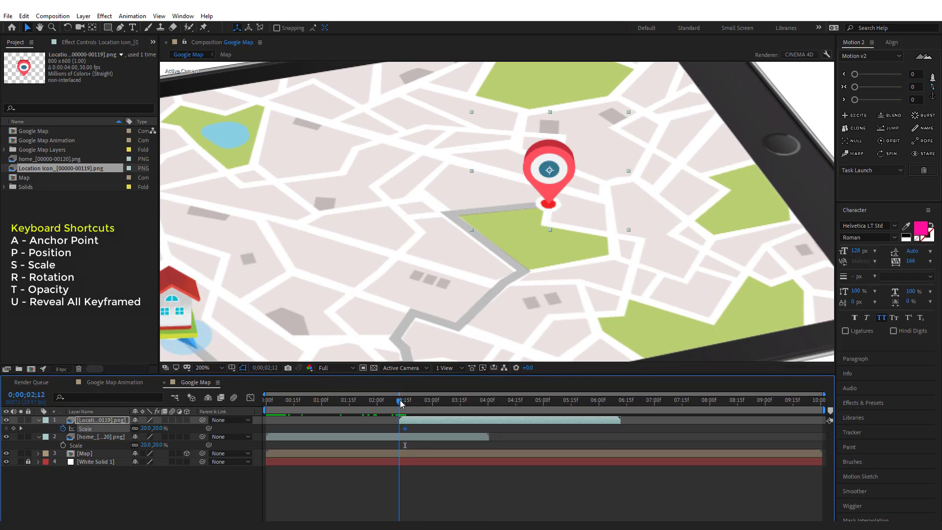
pyautogui.click(157, 428)
pyautogui.write('0')
pyautogui.press('Return')
pyautogui.click(449, 498)
pyautogui.press('space')
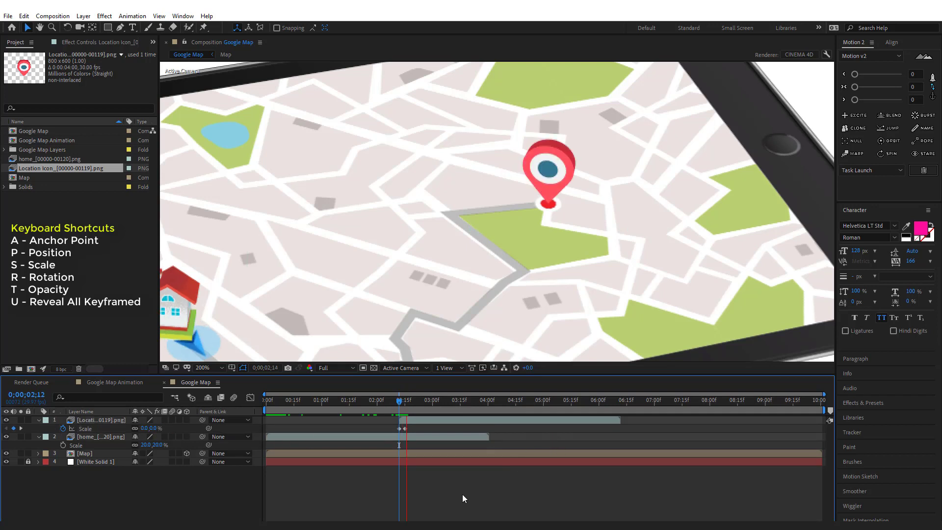
# Step: Slow the pin's growth by starting its layer slightly earlier and moving its 20% Scale keyframe to about 0;00;02;17, then preview it
pyautogui.click(404, 405)
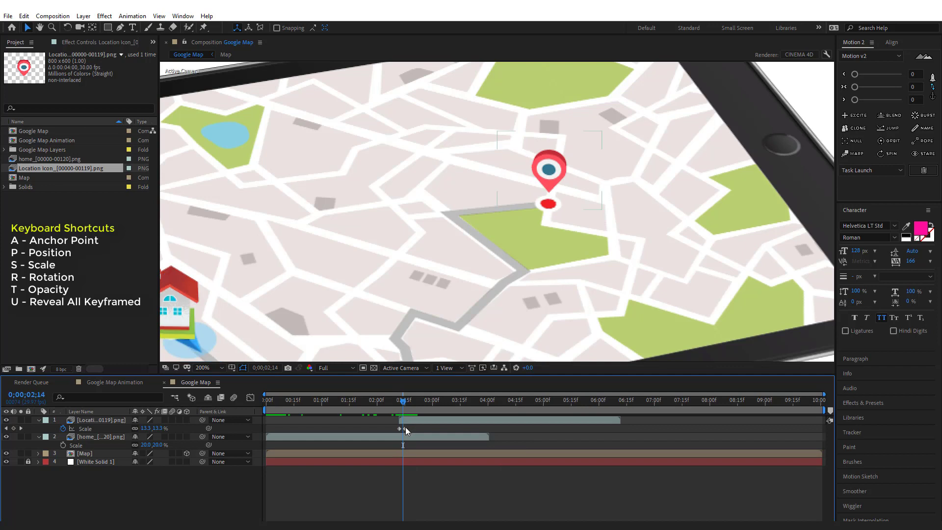
pyautogui.moveTo(405, 428); pyautogui.dragTo(408, 421)
pyautogui.click(393, 404)
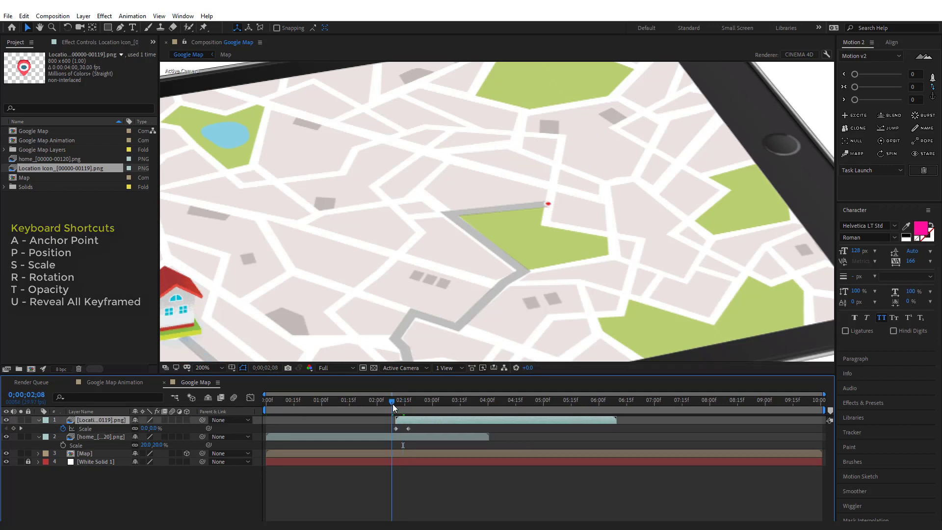
pyautogui.press('space')
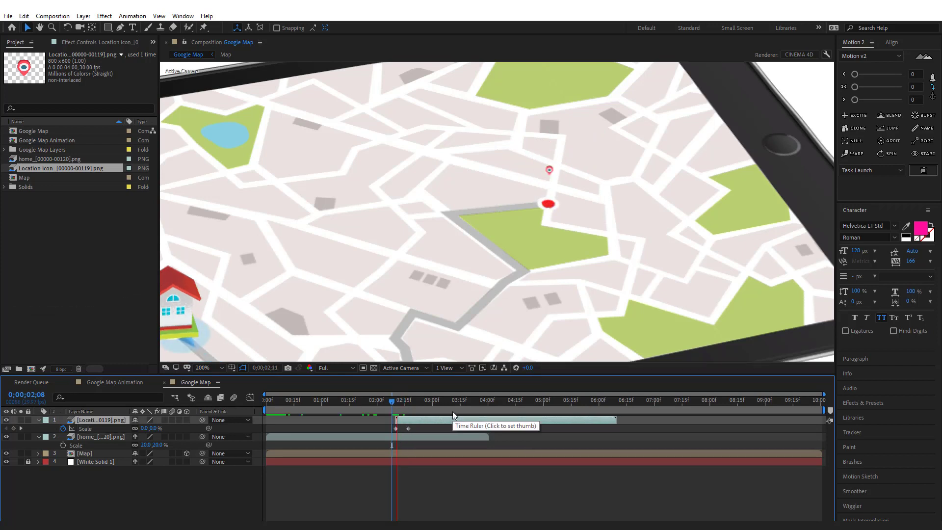
pyautogui.click(416, 401)
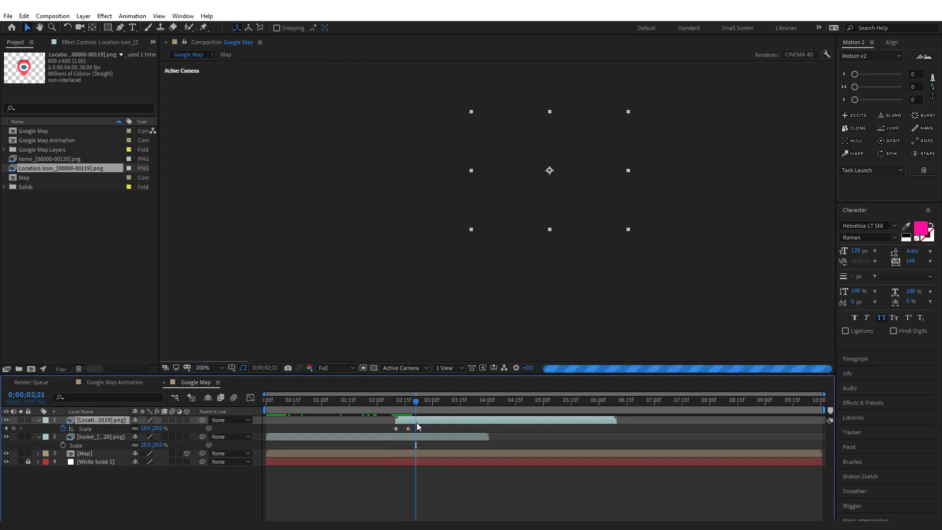
# Step: Move the location pin's anchor point down to its tip at the red destination circle and preview the growth from 0;00;02;08
pyautogui.click(92, 27)
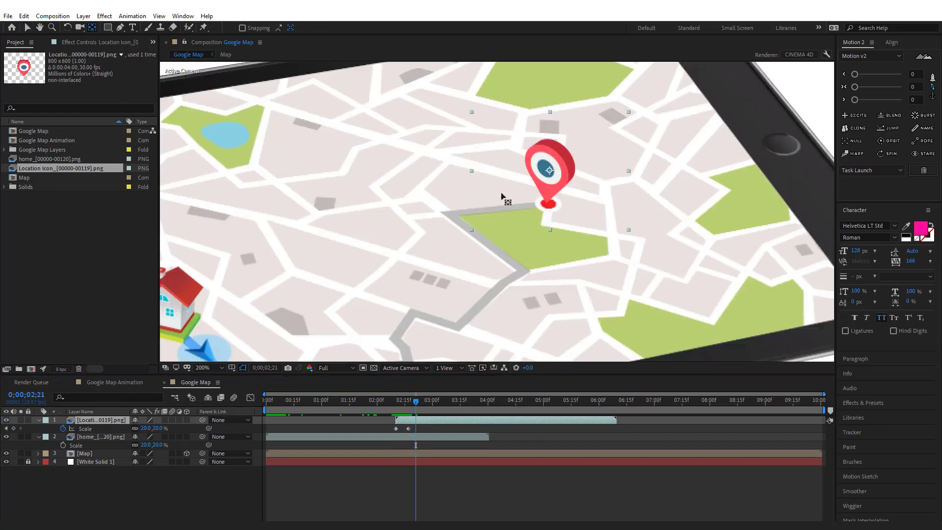
pyautogui.moveTo(550, 173); pyautogui.dragTo(546, 201)
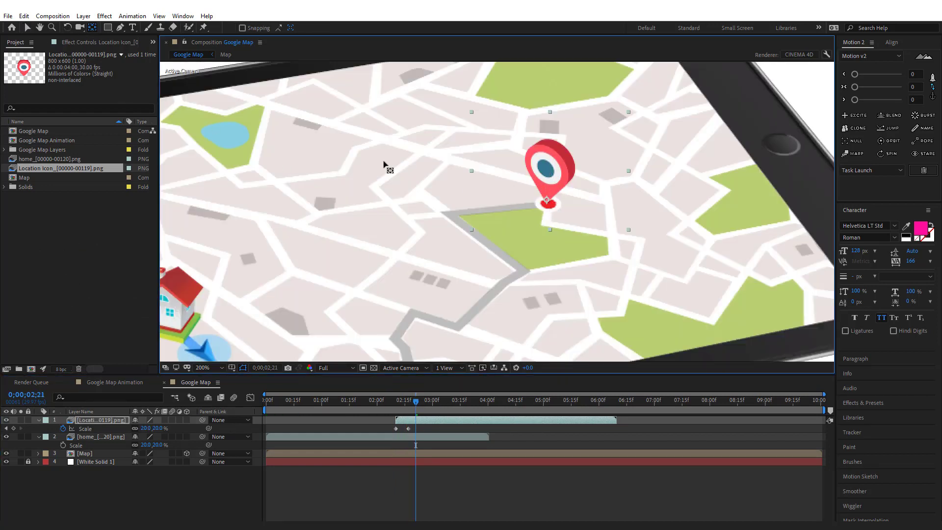
pyautogui.click(28, 29)
pyautogui.click(392, 405)
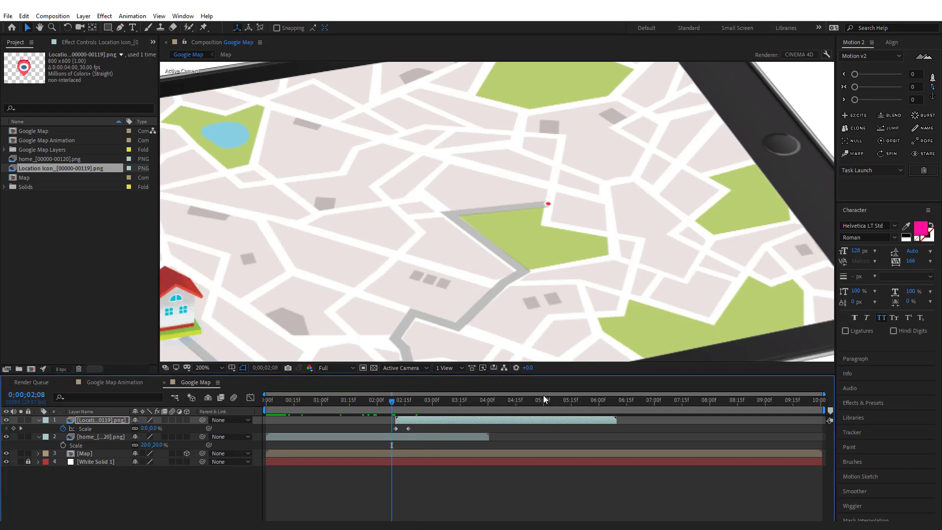
pyautogui.press('space')
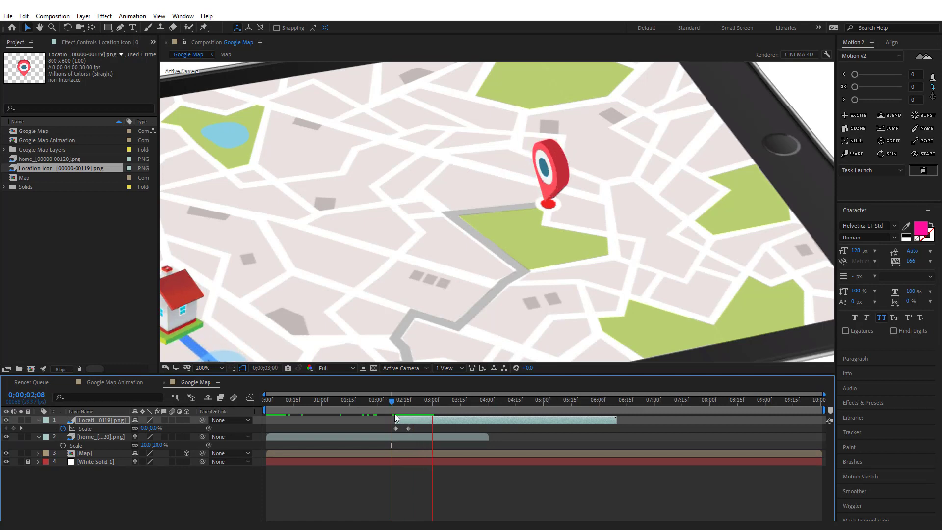
pyautogui.click(421, 406)
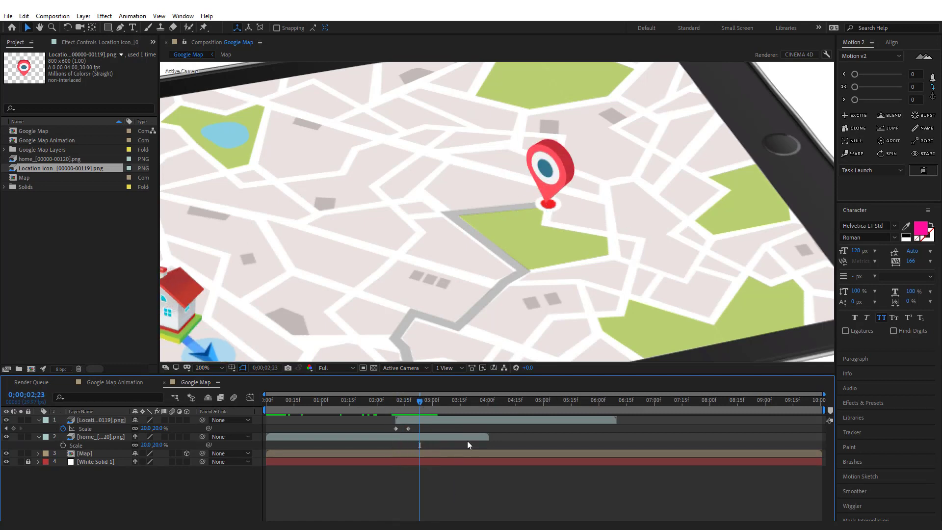
# Step: Set the house's Scale to 30% and nudge it up and left so it clears the blue navigation arrow
pyautogui.press(',')
pyautogui.press('space')
pyautogui.moveTo(452, 320); pyautogui.dragTo(495, 300)
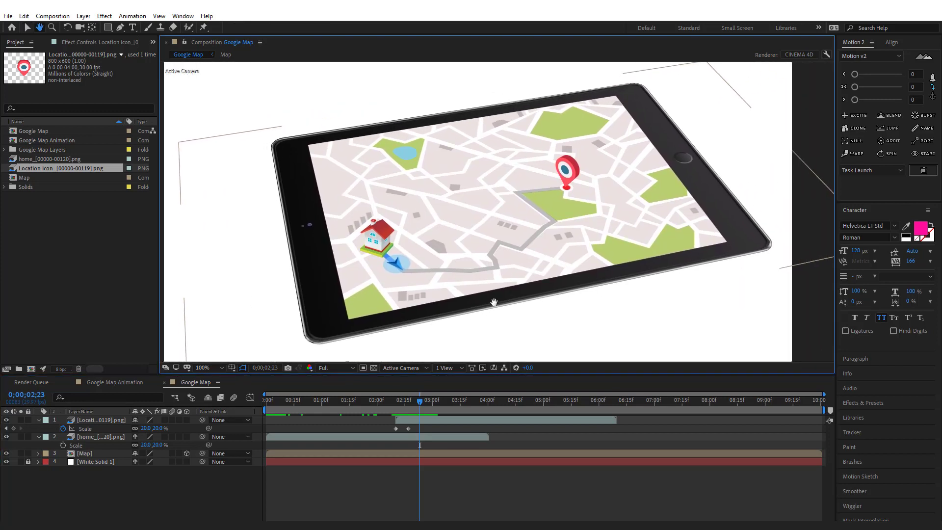
pyautogui.click(342, 437)
pyautogui.click(158, 445)
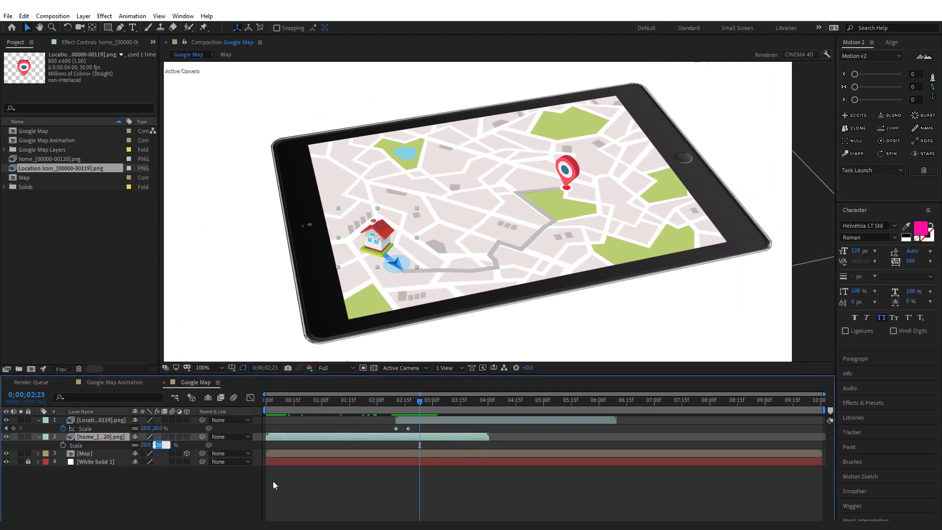
pyautogui.write('30')
pyautogui.press('Return')
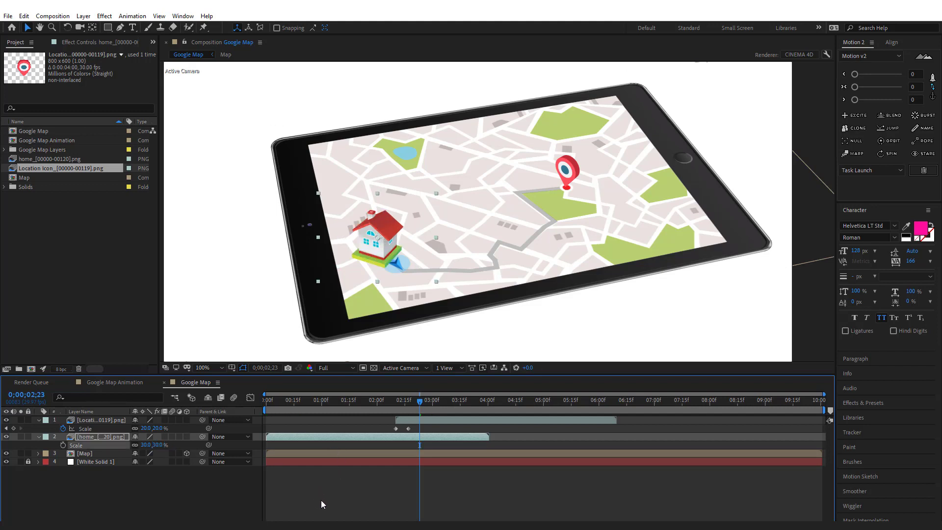
pyautogui.click(321, 500)
pyautogui.click(337, 434)
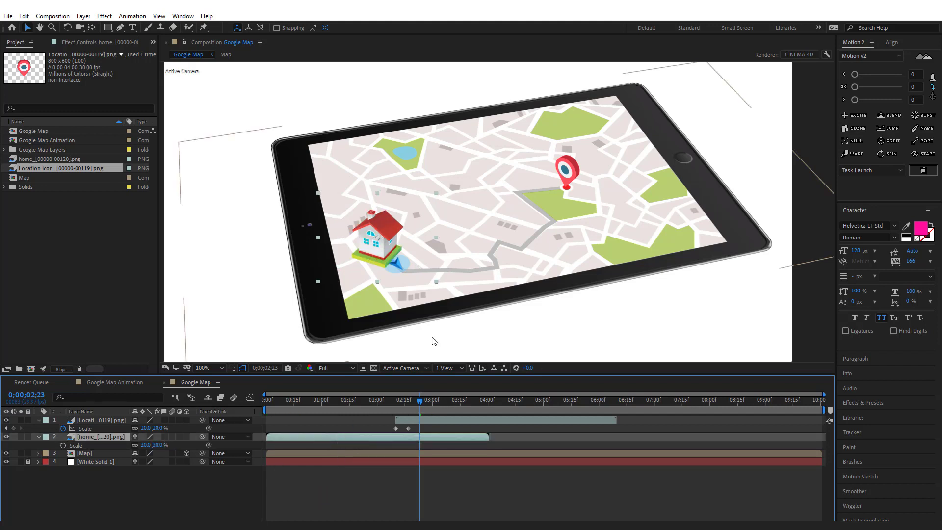
pyautogui.hotkey('shift', 'Up')
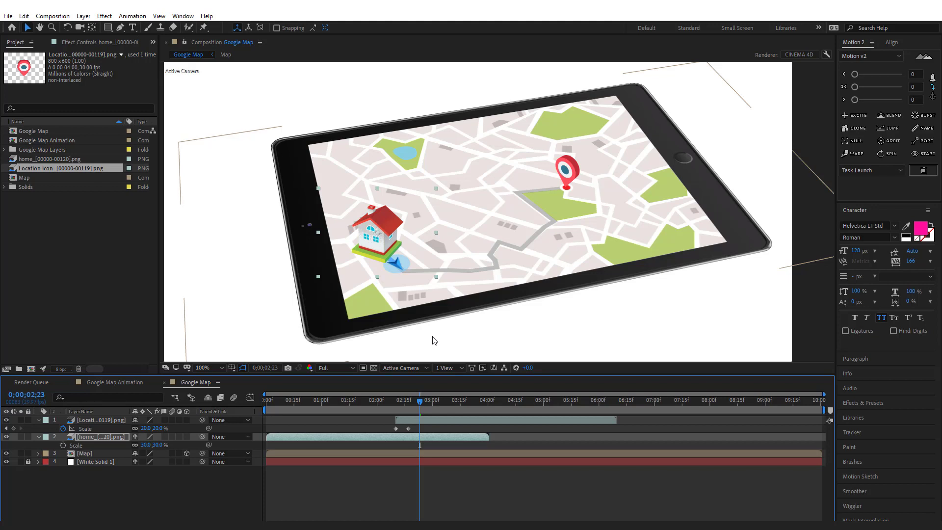
pyautogui.hotkey('shift', 'Left')
pyautogui.hotkey('shift', 'Up')
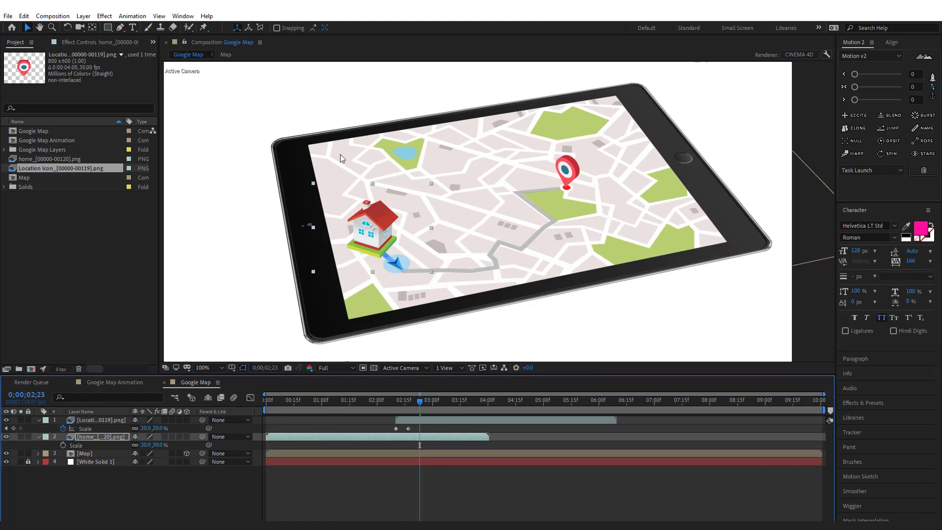
# Step: Move the house's anchor point to its base and keyframe its Scale from 0% at the first frame to 30% at about 0;00;00;08
pyautogui.click(92, 27)
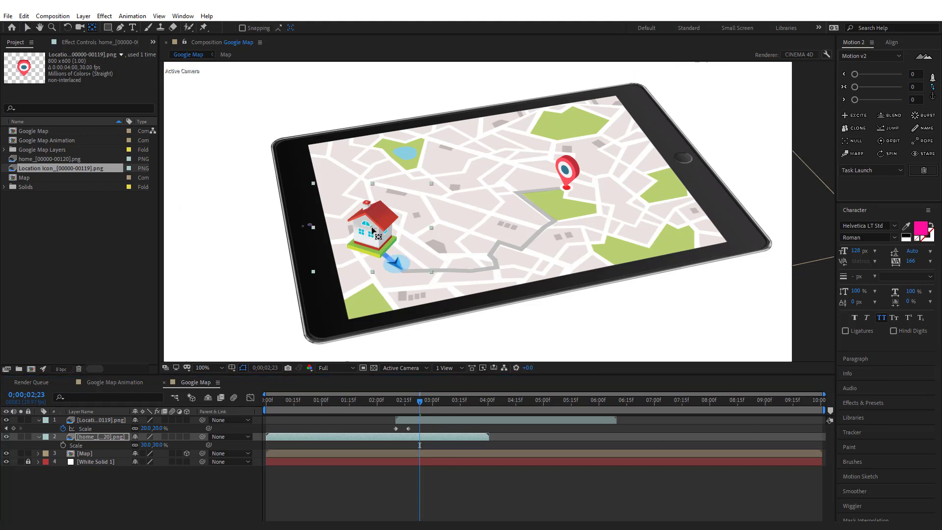
pyautogui.moveTo(372, 230); pyautogui.dragTo(372, 251)
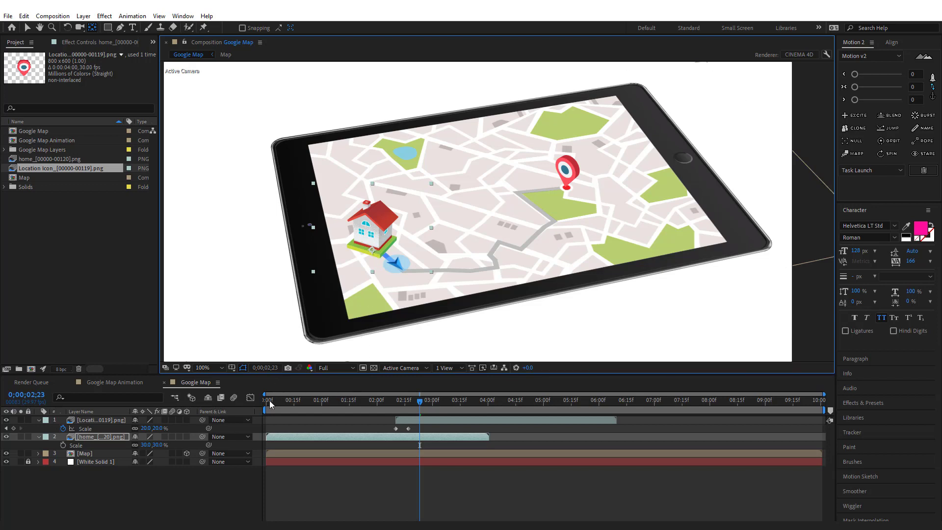
pyautogui.moveTo(270, 404)
pyautogui.mouseDown()
pyautogui.moveTo(281, 406)
pyautogui.moveTo(266, 404)
pyautogui.mouseUp()
pyautogui.hotkey('alt', 'shift', 's')
pyautogui.click(158, 444)
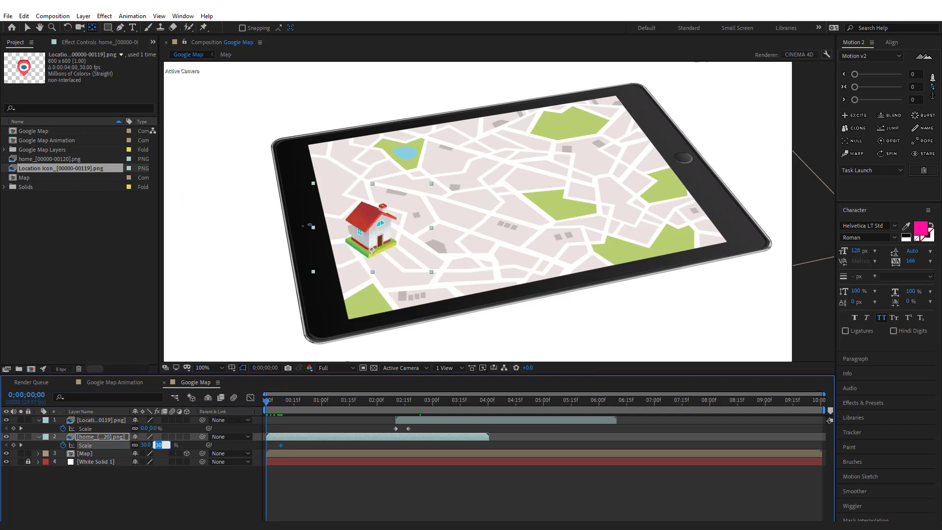
pyautogui.write('0')
pyautogui.press('Return')
pyautogui.press('v')
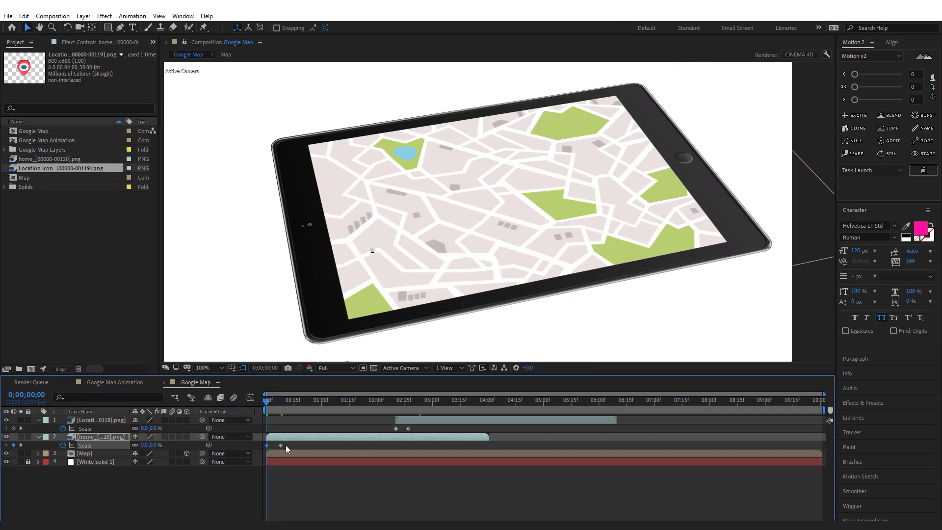
# Step: Apply Easy Ease to both Scale keyframes of the house layer
pyautogui.click(281, 445)
pyautogui.moveTo(258, 451); pyautogui.dragTo(264, 446)
pyautogui.rightClick(264, 445)
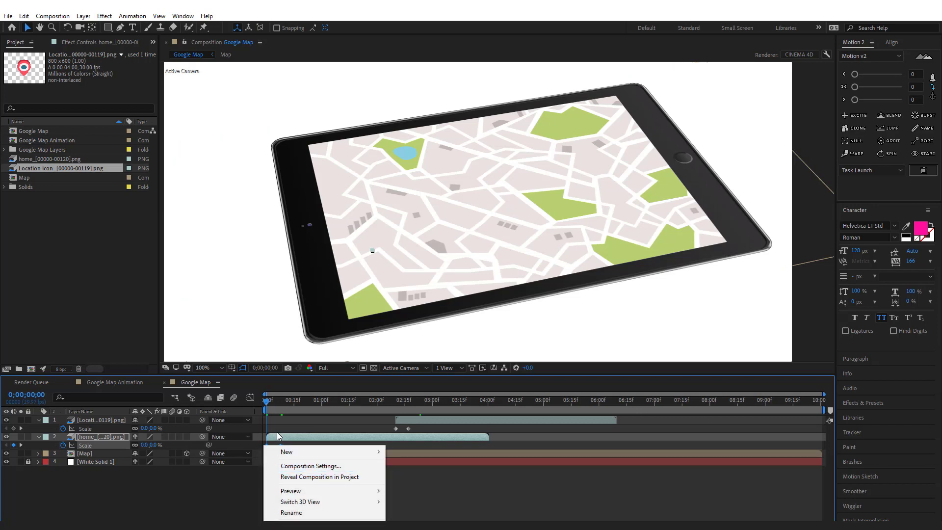
pyautogui.click(277, 375)
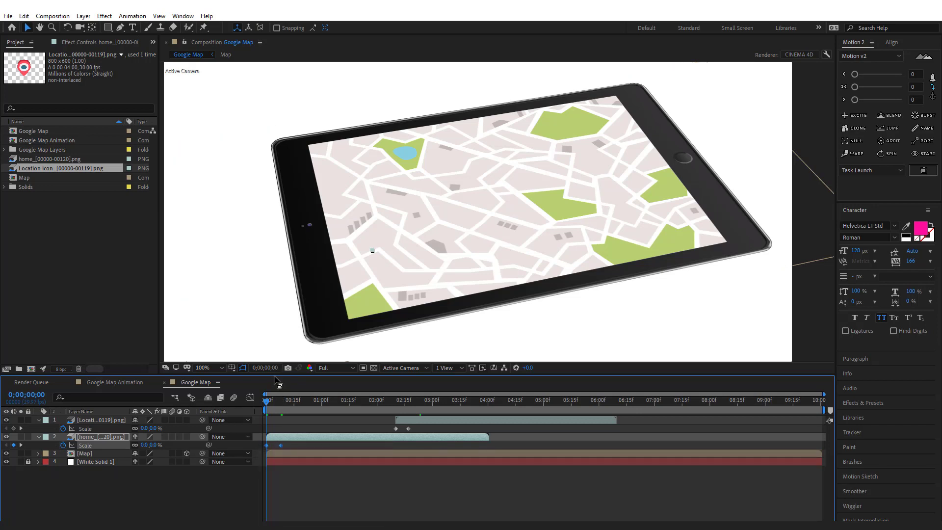
pyautogui.moveTo(274, 378); pyautogui.dragTo(274, 416)
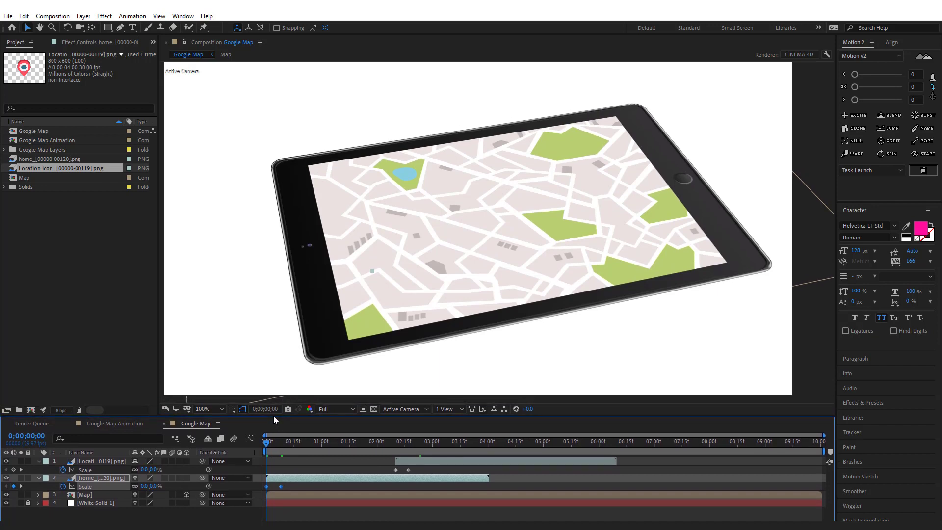
pyautogui.rightClick(266, 487)
pyautogui.moveTo(324, 479)
pyautogui.click(474, 510)
# Step: Apply Easy Ease to both Scale keyframes of the location pin layer
pyautogui.moveTo(413, 463); pyautogui.dragTo(395, 471)
pyautogui.rightClick(397, 469)
pyautogui.click(433, 470)
pyautogui.rightClick(396, 470)
pyautogui.moveTo(441, 461)
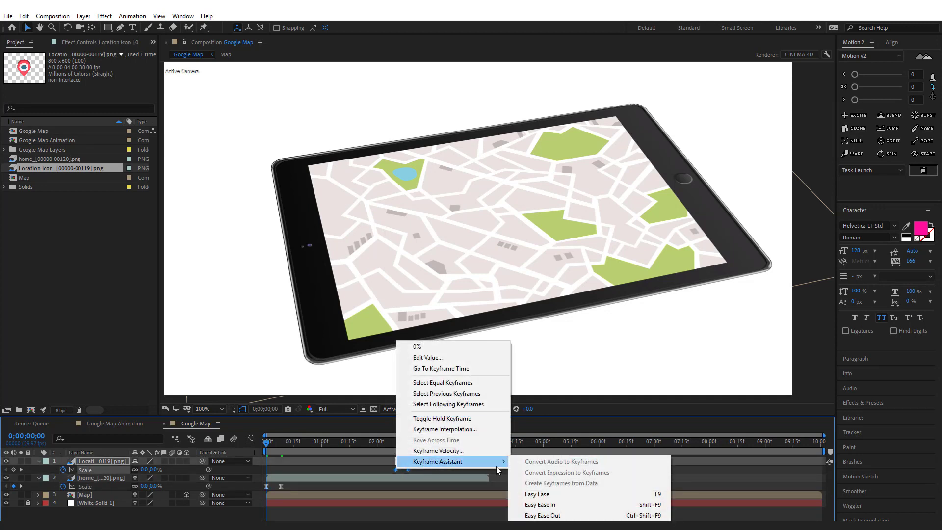
pyautogui.click(540, 489)
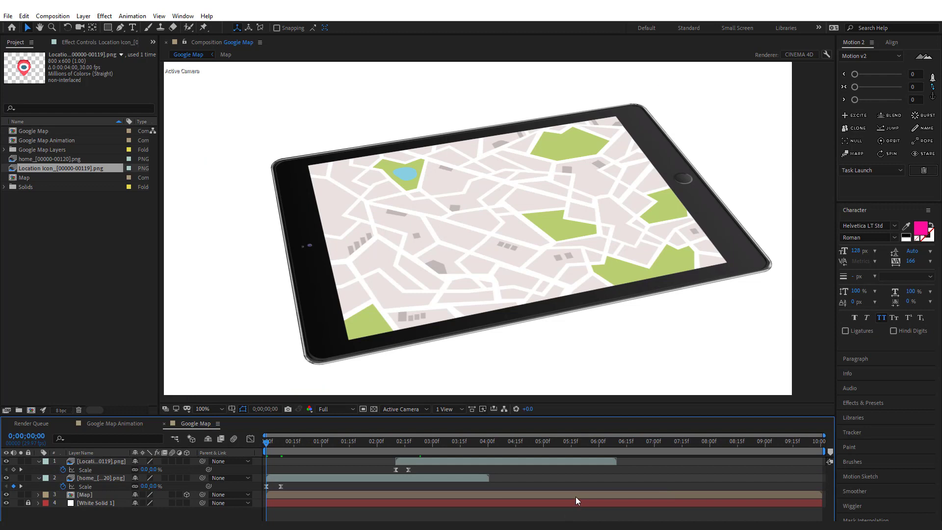
# Step: Duplicate the house sequence layer and shift the copy to start where the original ends, at about 0;00;04;00
pyautogui.moveTo(432, 438); pyautogui.dragTo(481, 518)
pyautogui.click(474, 483)
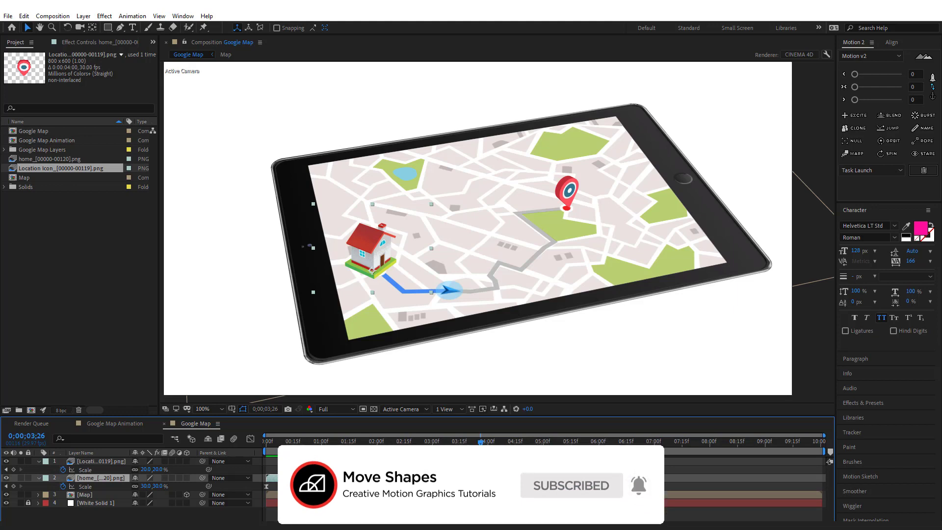
pyautogui.hotkey('ctrl', 'd')
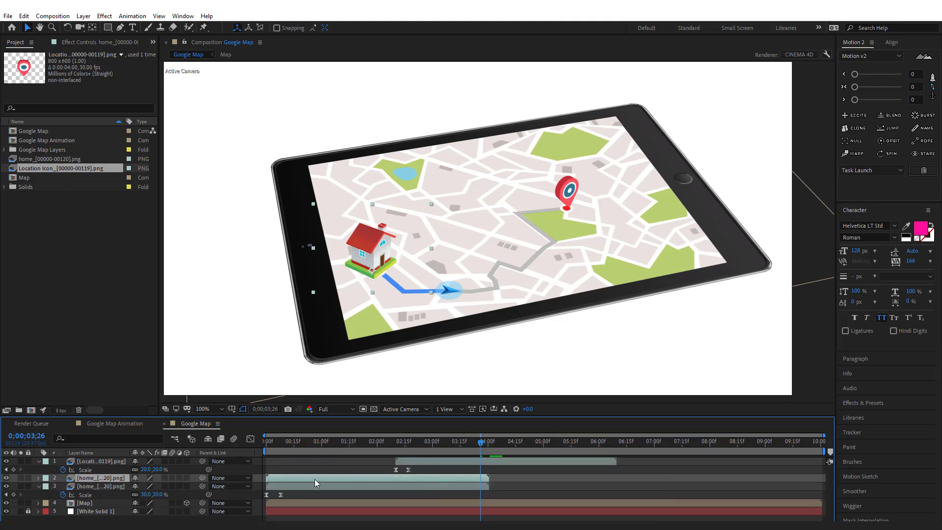
pyautogui.moveTo(314, 479); pyautogui.dragTo(536, 484)
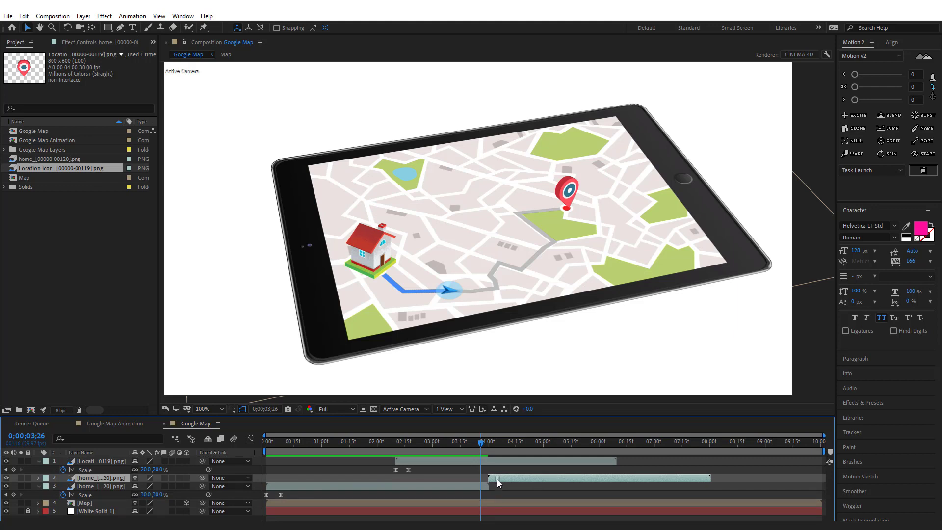
# Step: Remove the Scale keyframes from the duplicated house layer at 30% and collapse the properties of both house layers
pyautogui.press('u')
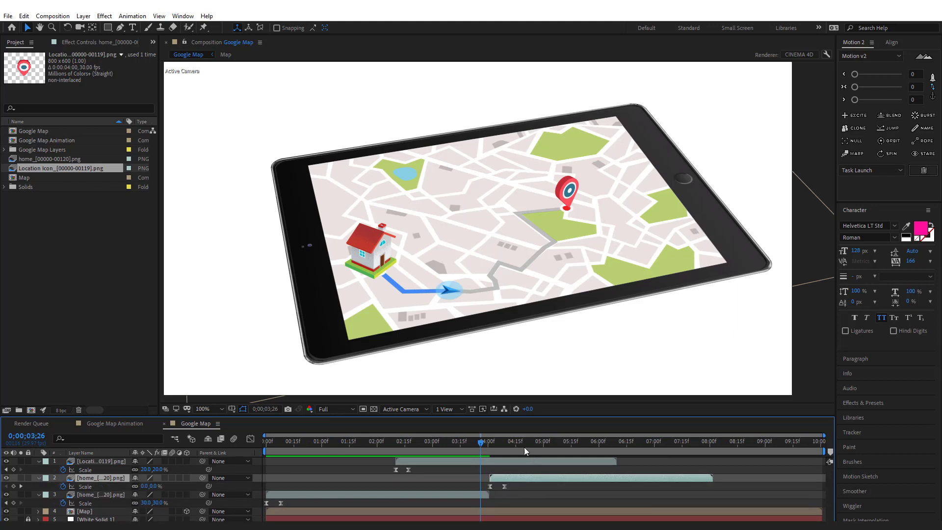
pyautogui.moveTo(511, 484); pyautogui.dragTo(481, 491)
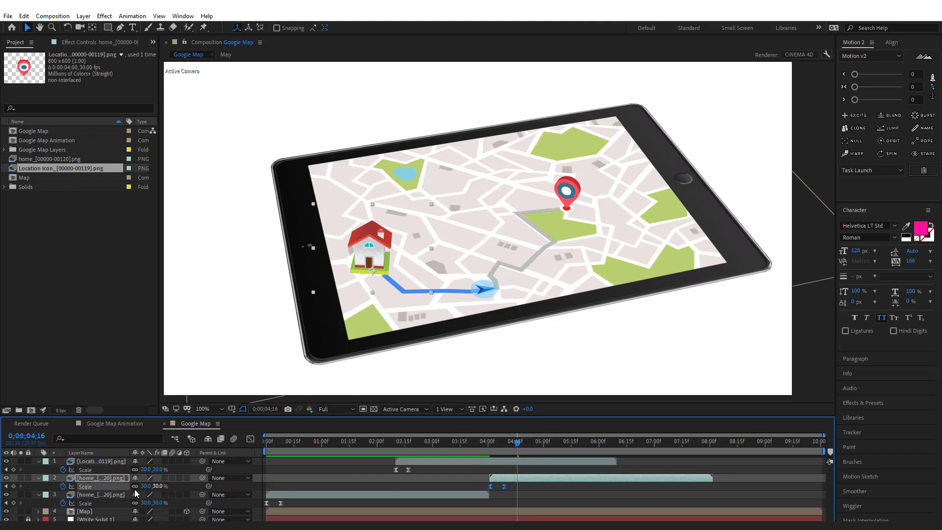
pyautogui.click(484, 484)
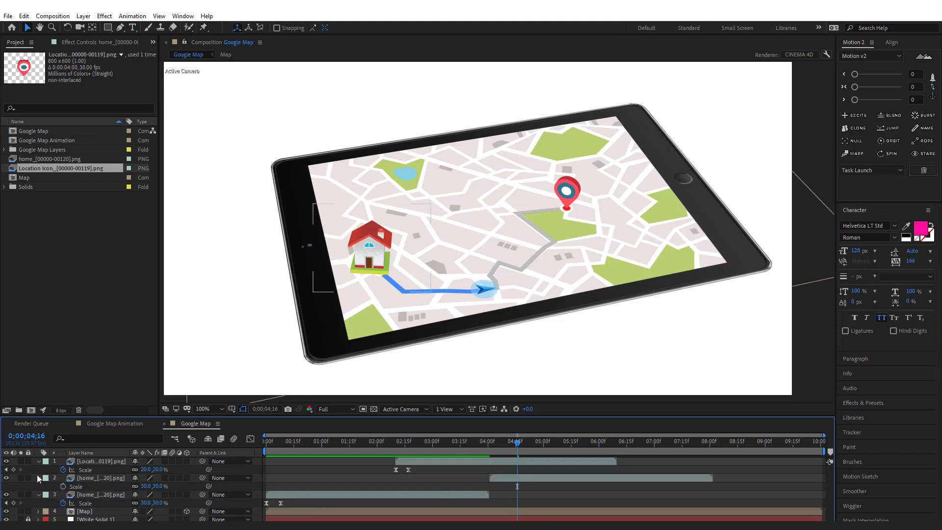
pyautogui.click(38, 478)
pyautogui.click(39, 485)
pyautogui.click(514, 479)
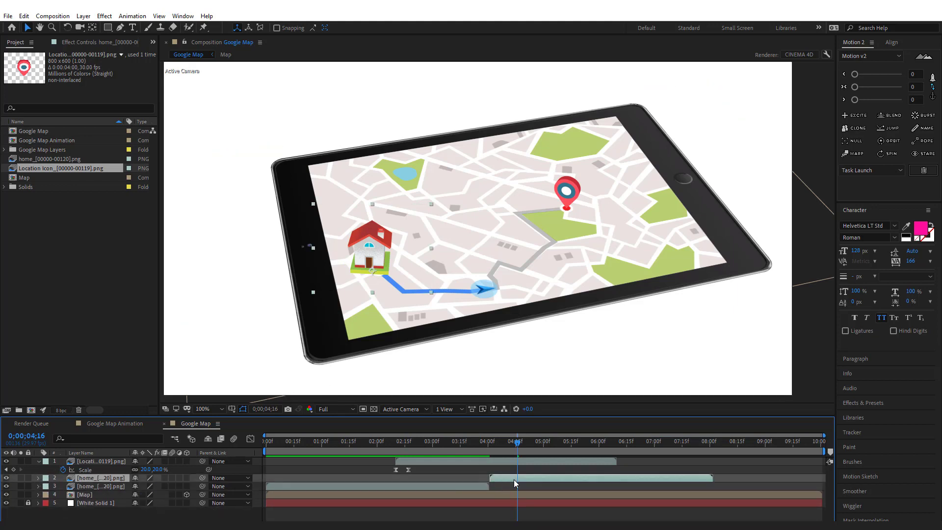
# Step: Duplicate the second house layer and shift the new copy to start where that layer ends, at about 0;00;08;00
pyautogui.click(485, 441)
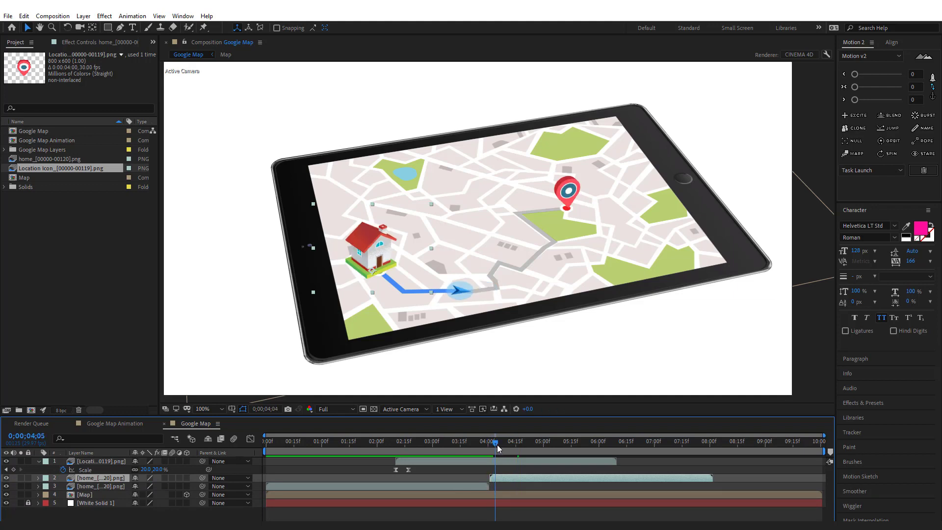
pyautogui.moveTo(487, 449); pyautogui.dragTo(563, 456)
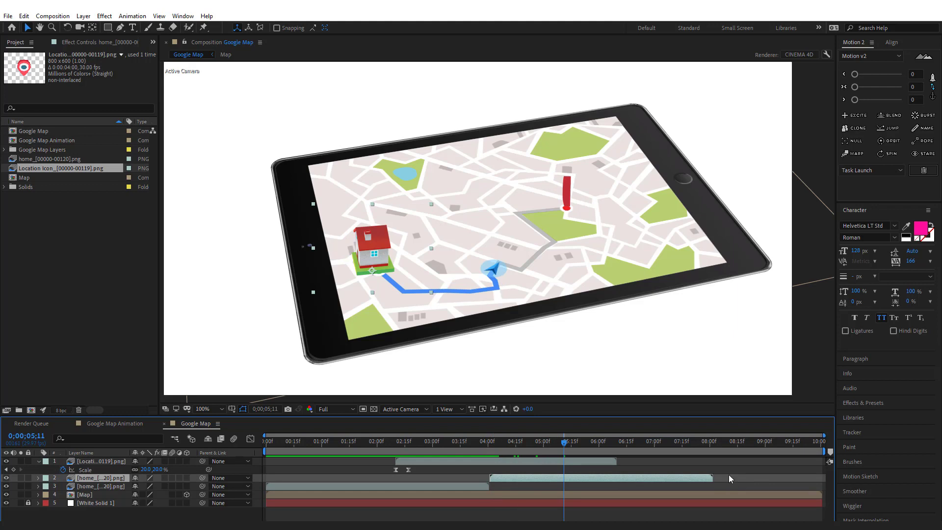
pyautogui.hotkey('ctrl', 'd')
pyautogui.moveTo(551, 479); pyautogui.dragTo(730, 477)
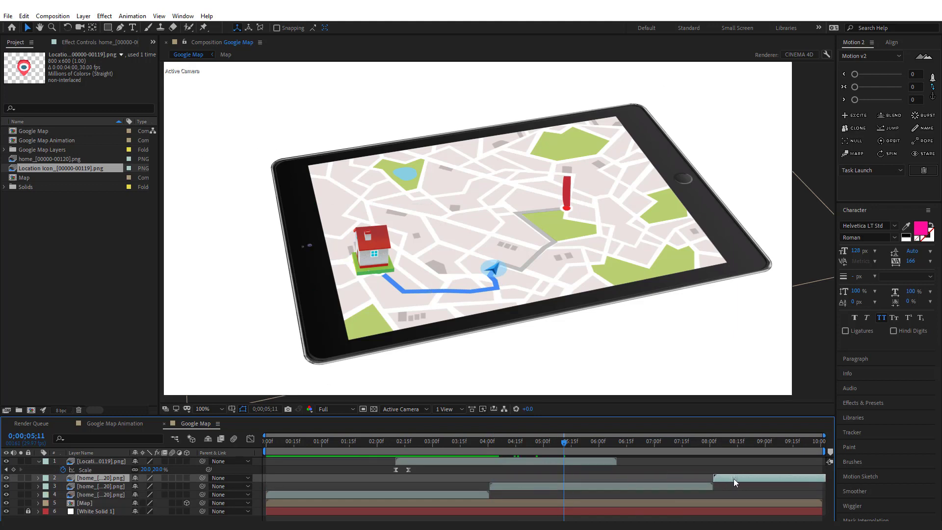
pyautogui.moveTo(699, 443); pyautogui.dragTo(722, 447)
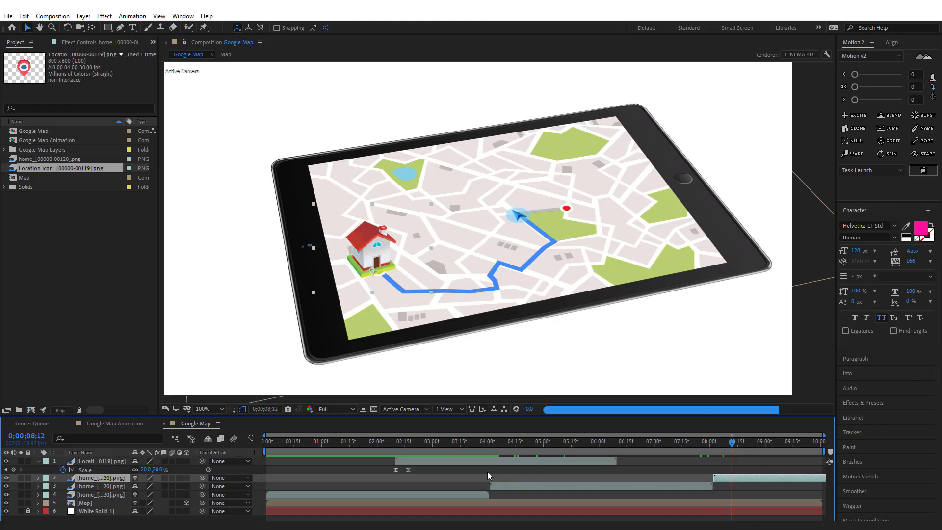
# Step: Duplicate the location pin layer and shift the copy to start where the original ends, at about 0;00;06;10
pyautogui.moveTo(452, 444); pyautogui.dragTo(593, 453)
pyautogui.click(593, 461)
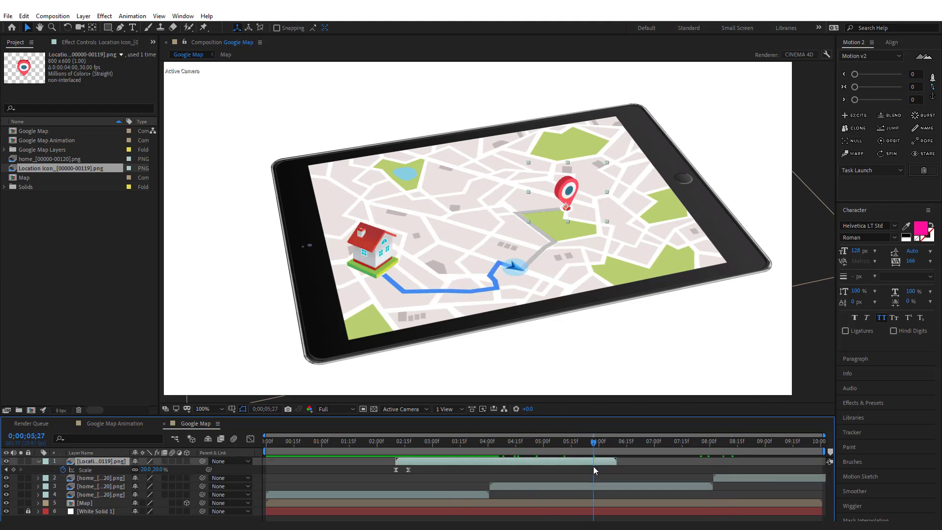
pyautogui.hotkey('ctrl', 'd')
pyautogui.moveTo(431, 461); pyautogui.dragTo(649, 467)
pyautogui.click(647, 469)
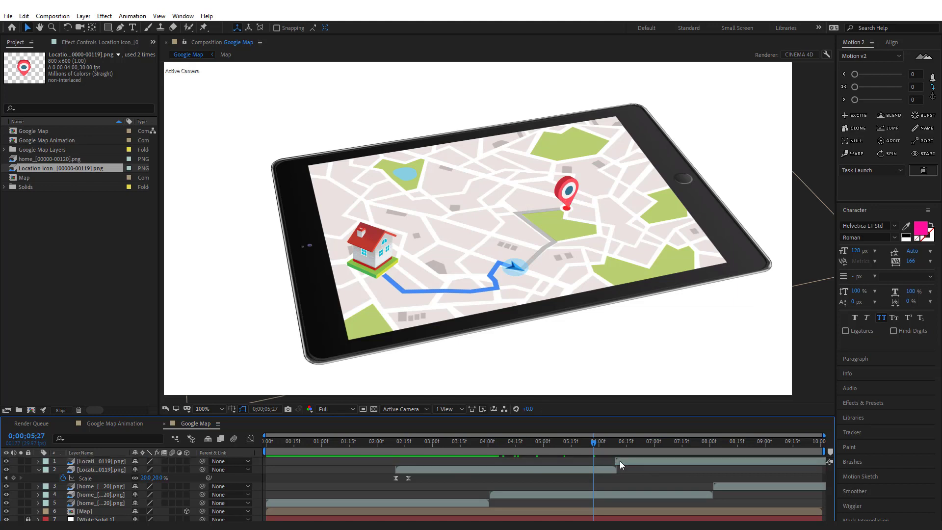
# Step: Remove the Scale keyframes from the duplicated location pin layer at 20% and collapse the properties of both pin layers
pyautogui.click(620, 460)
pyautogui.click(633, 443)
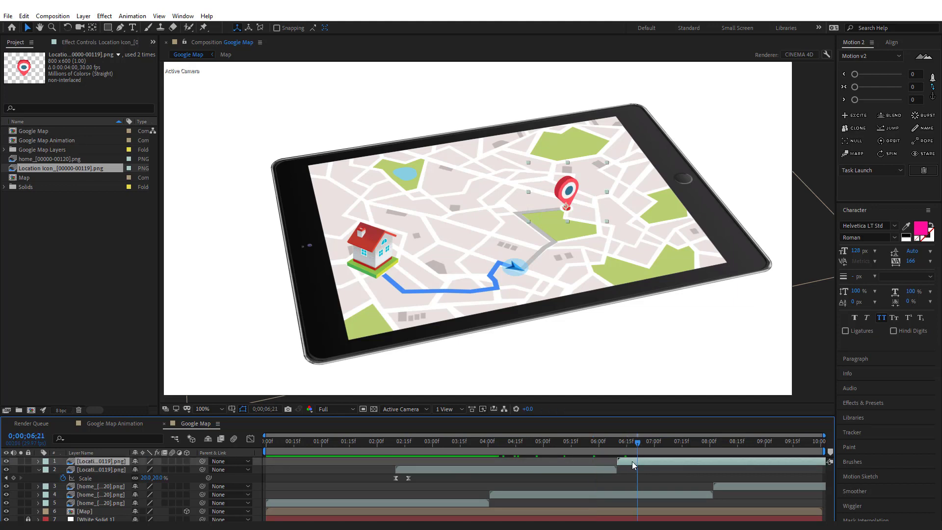
pyautogui.press('s')
pyautogui.moveTo(636, 469); pyautogui.dragTo(434, 470)
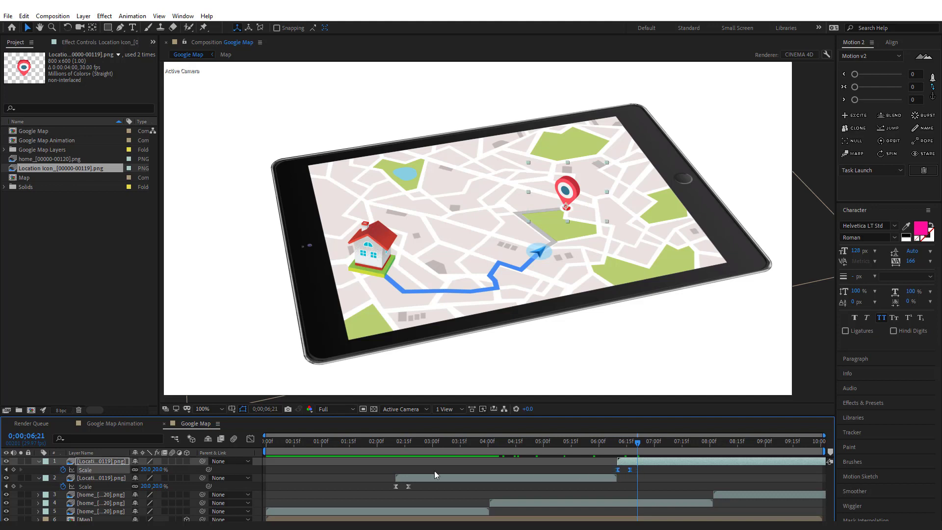
pyautogui.click(38, 462)
pyautogui.click(39, 469)
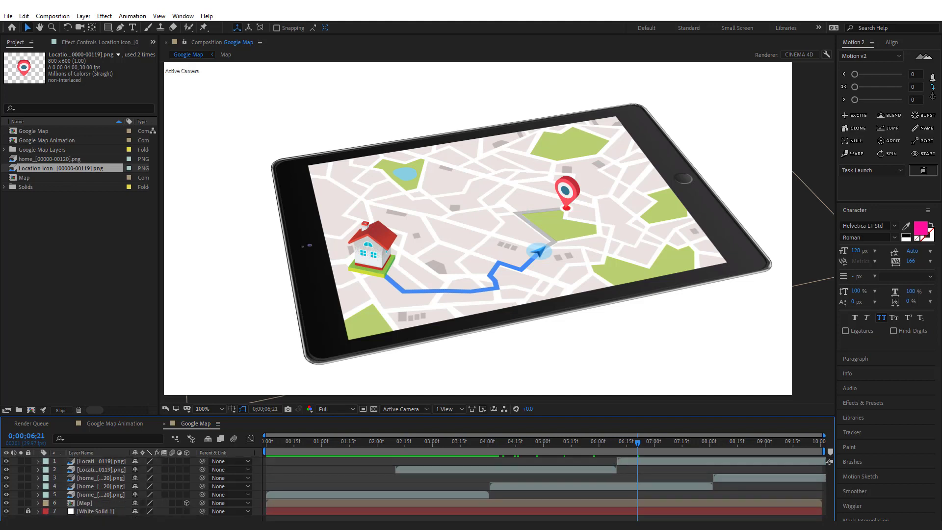
# Step: Preview the Google Map composition with the extended house and location pin animations
pyautogui.press('space')
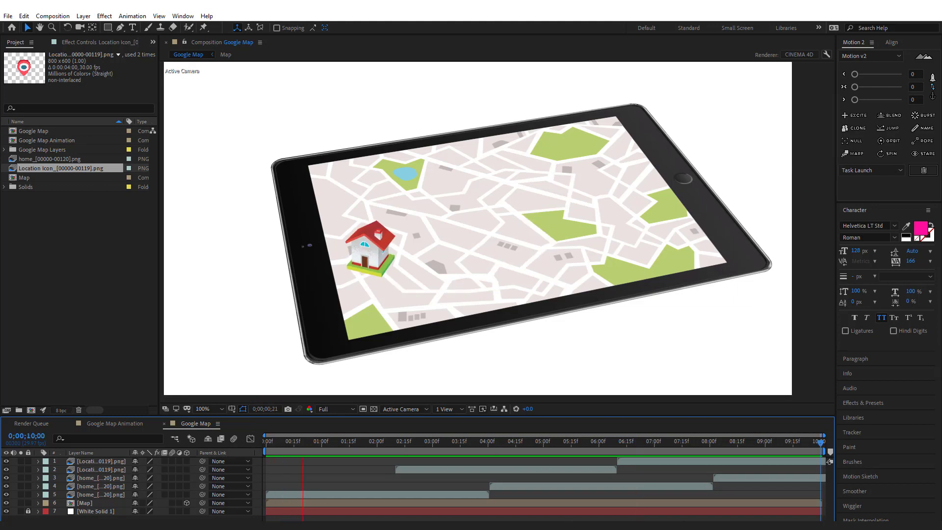